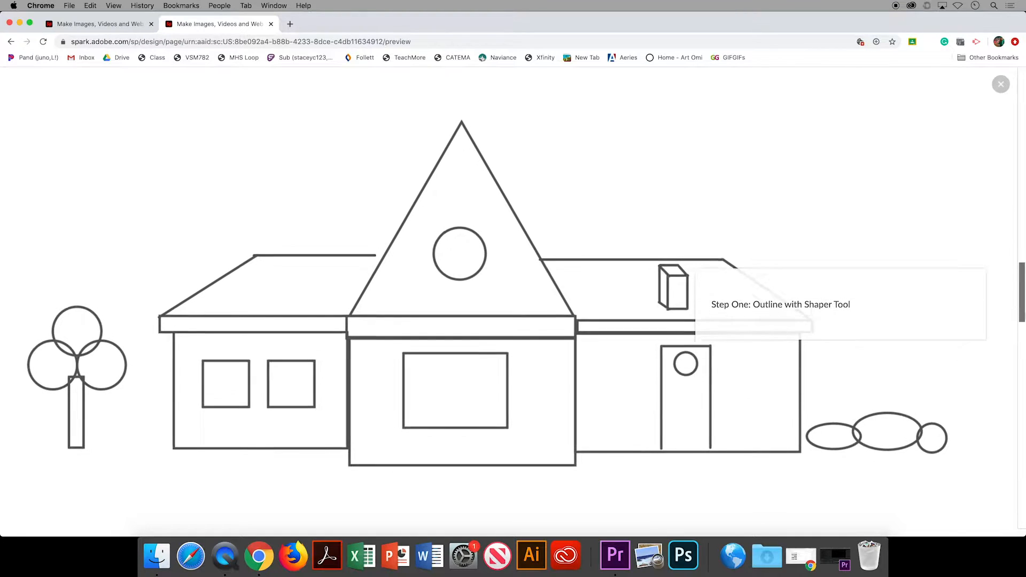
Look through the example page preview, from the house outline to the finished coloured illustration and beyond.
{"action": "scroll", "coordinate": [513, 299], "scroll_direction": "down", "scroll_amount": 5}
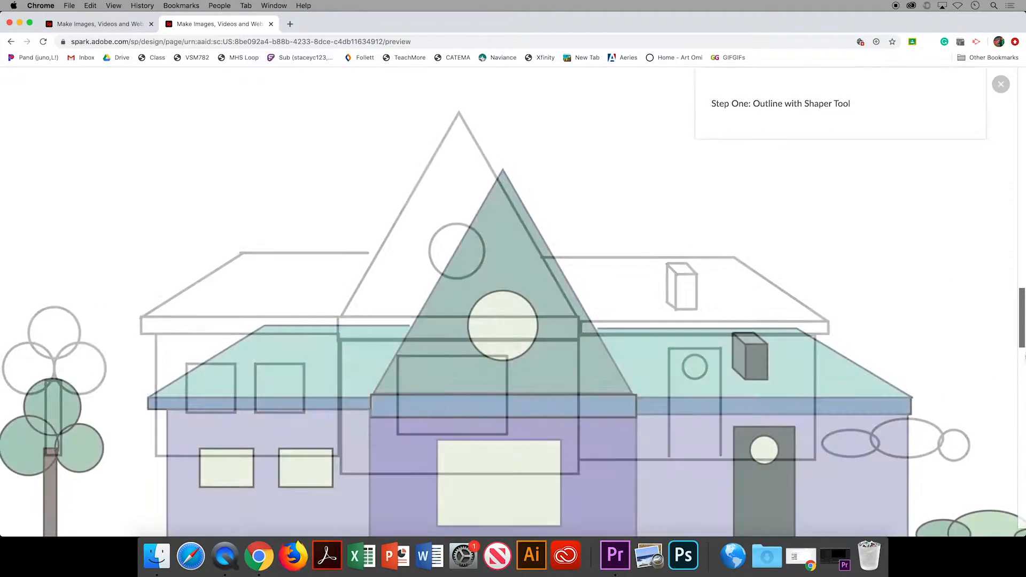
{"action": "scroll", "coordinate": [513, 299], "scroll_direction": "down", "scroll_amount": 5}
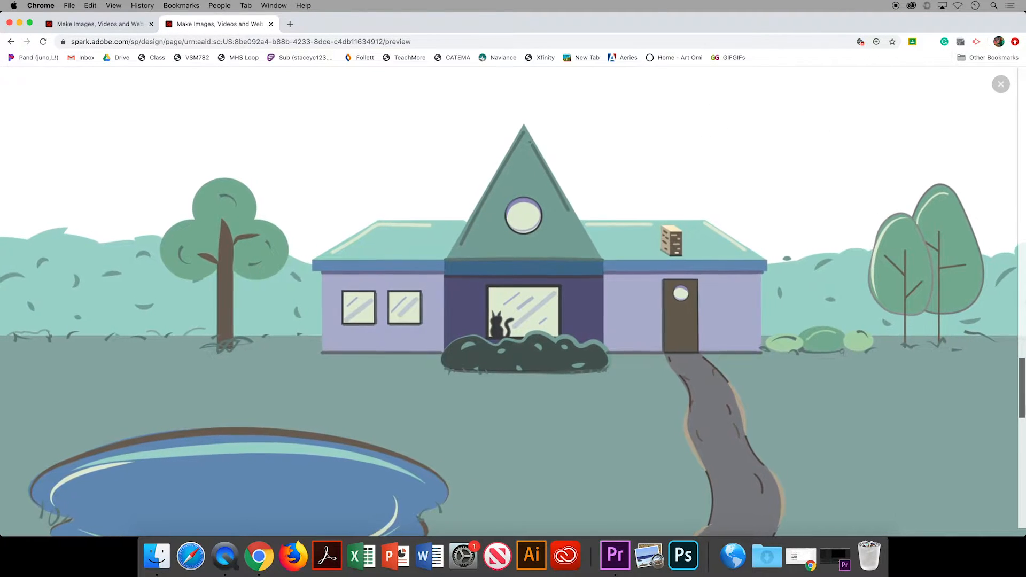
{"action": "scroll", "coordinate": [513, 299], "scroll_direction": "down", "scroll_amount": 10}
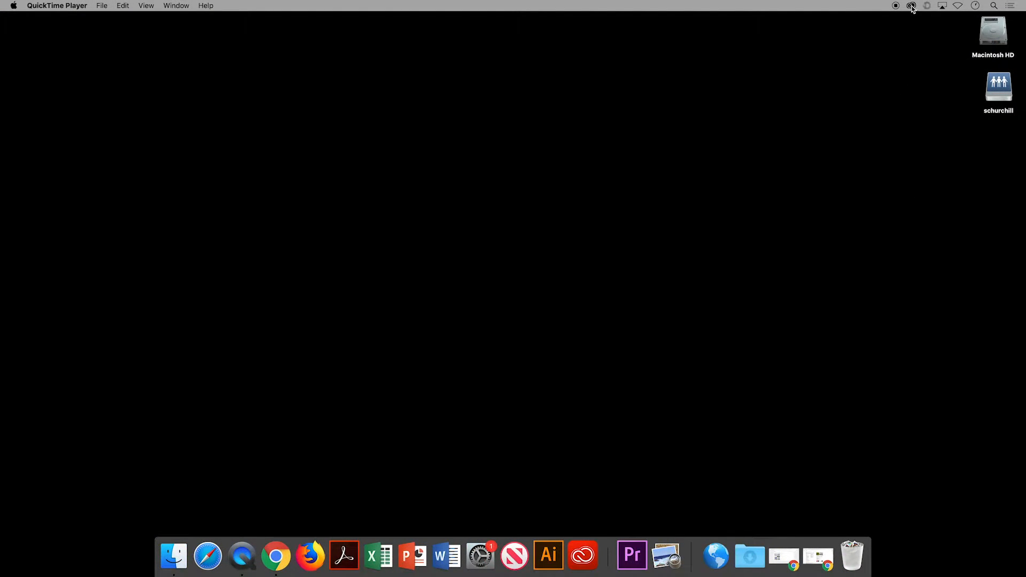
Switch to Chrome, open the Adobe Spark site from the search results, and start a new webpage project.
{"action": "left_click", "coordinate": [911, 6]}
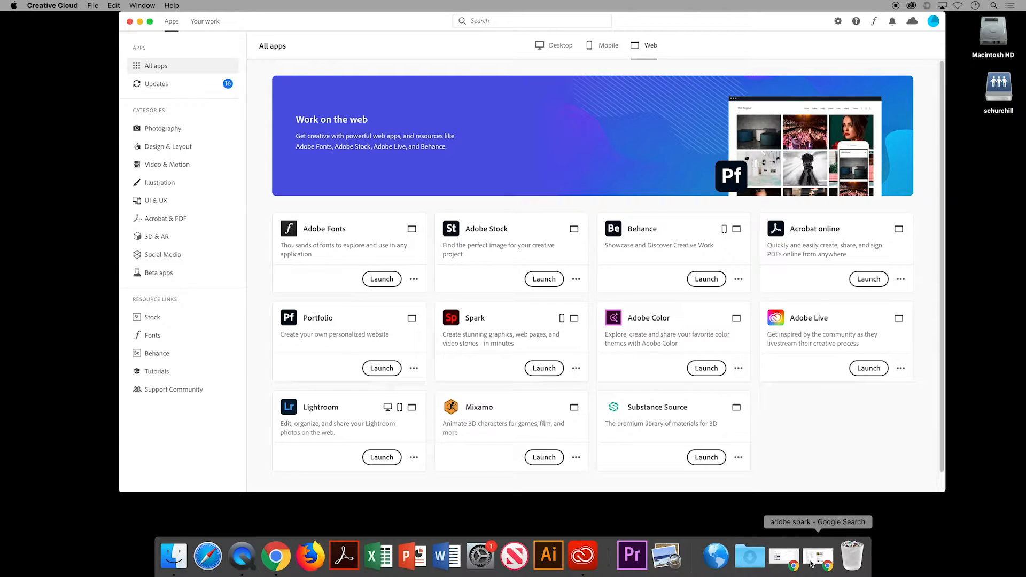
{"action": "left_click", "coordinate": [817, 557]}
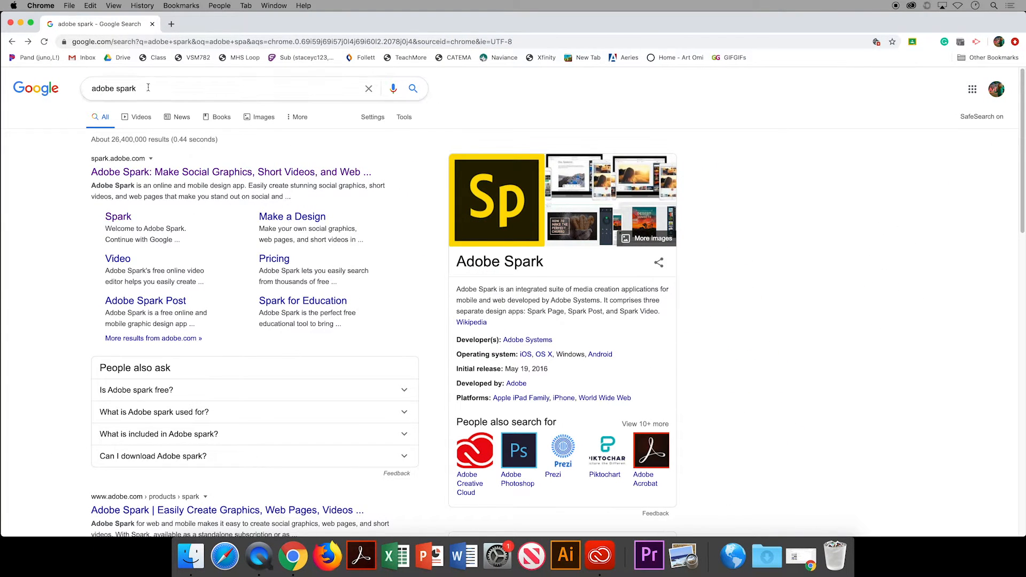
{"action": "left_click", "coordinate": [128, 173]}
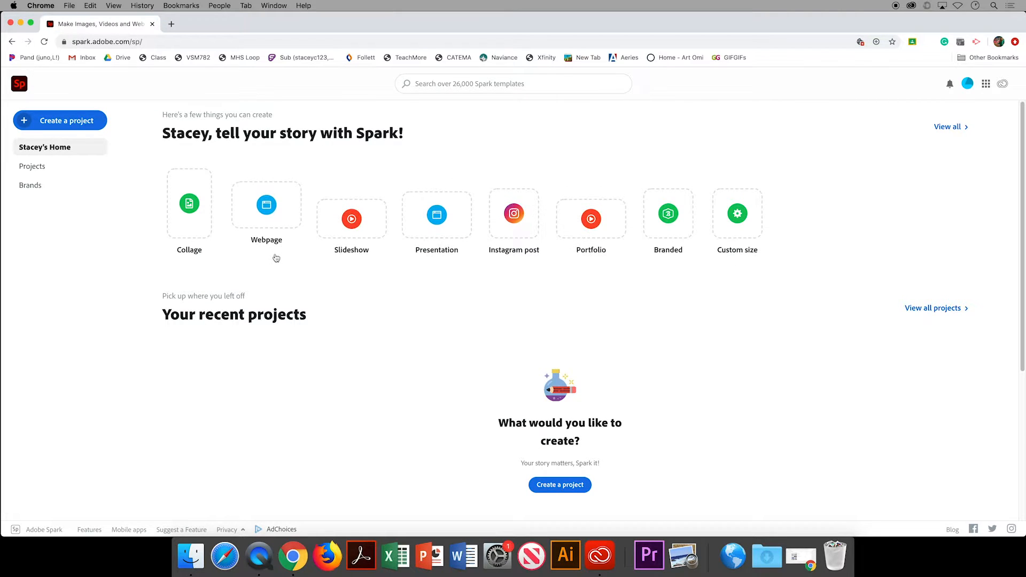
{"action": "left_click", "coordinate": [267, 214]}
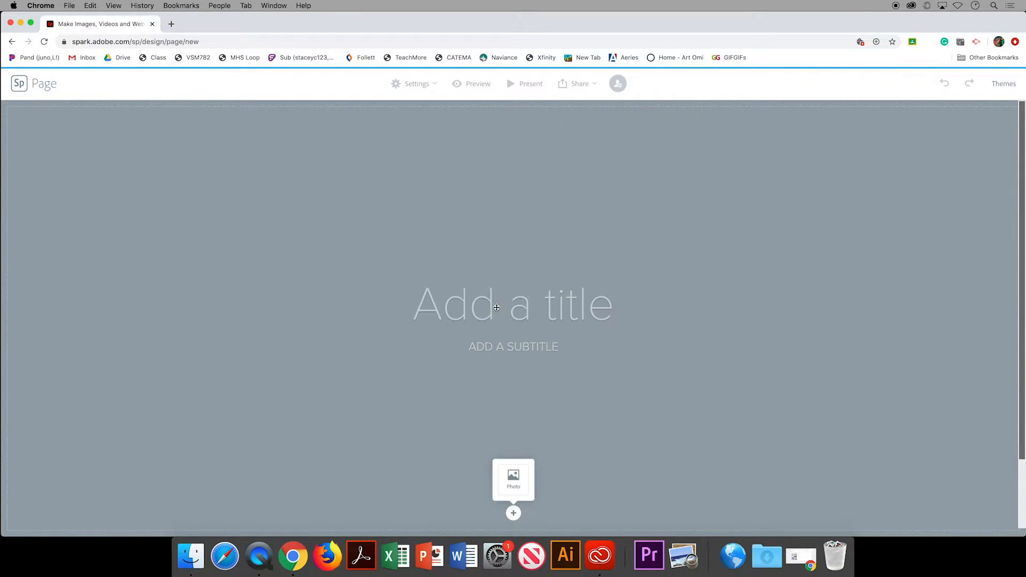
Enter the author's name as the page title and PHOTOGRAPHER/DESIGNER as the subtitle.
{"action": "left_click", "coordinate": [496, 307]}
{"action": "type", "text": "Sta"}
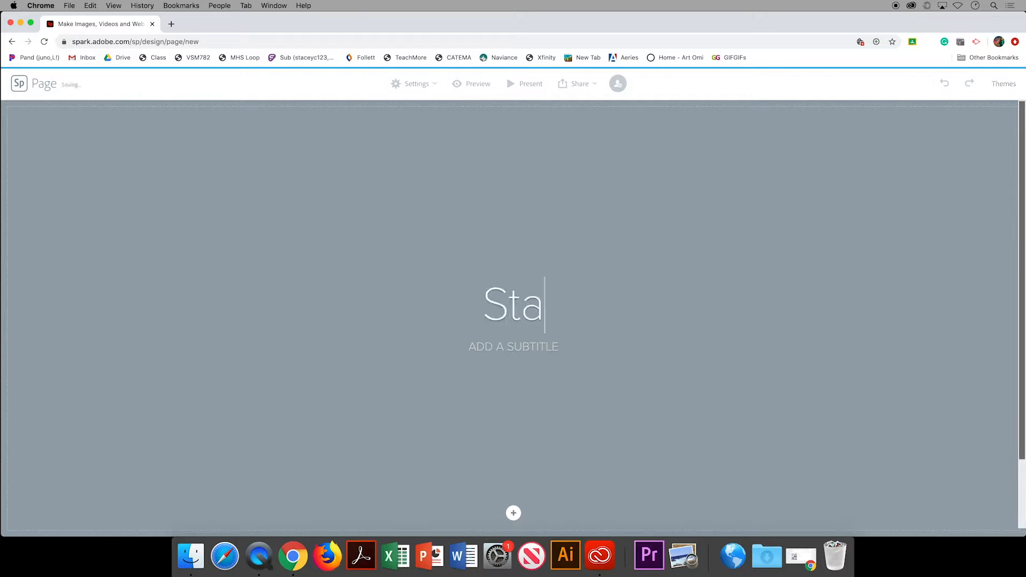
{"action": "type", "text": "cey C."}
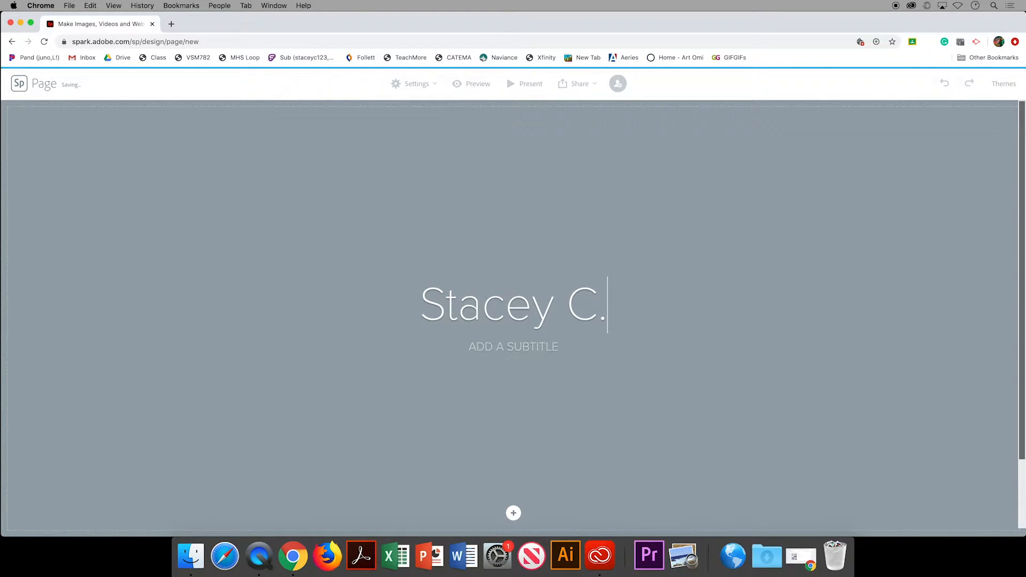
{"action": "left_click", "coordinate": [507, 351]}
{"action": "type", "text": "PHOTO"}
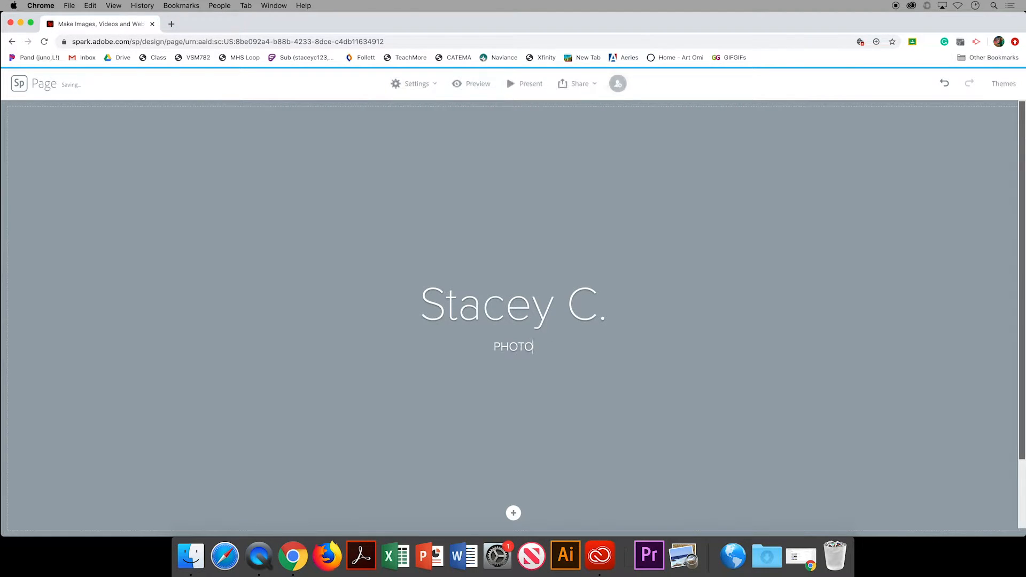
{"action": "type", "text": "GRAPHER/"}
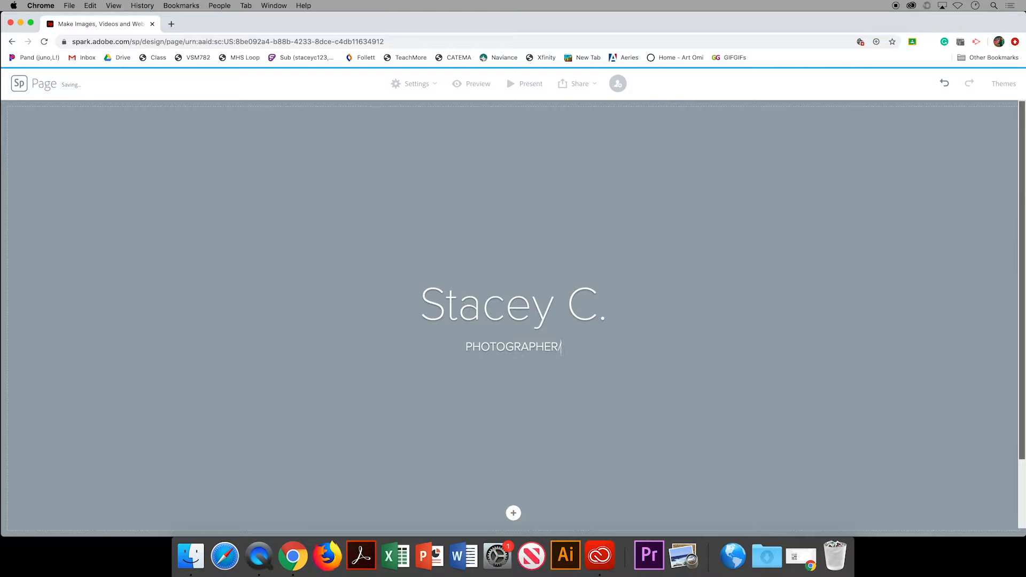
{"action": "type", "text": "DESIG"}
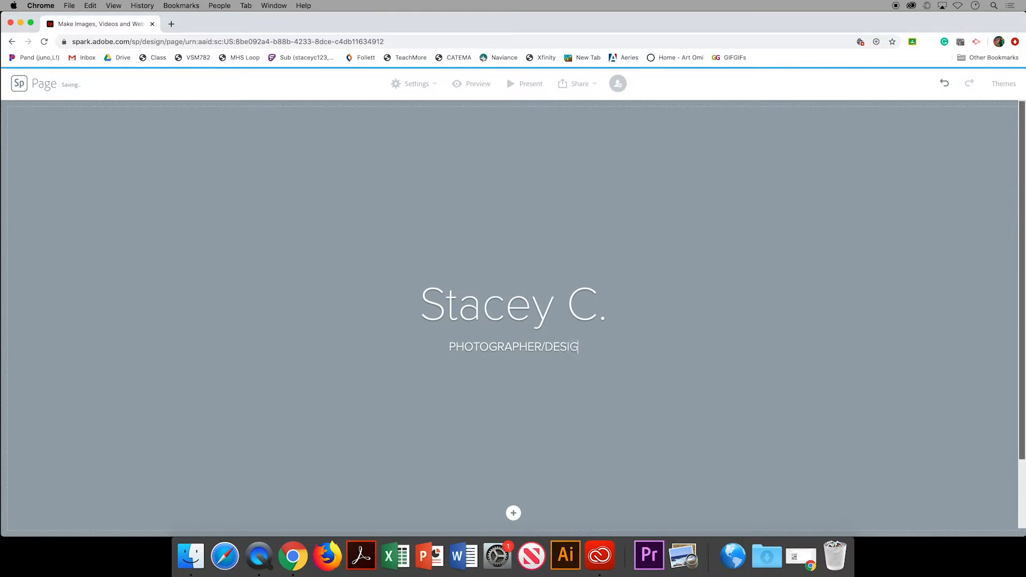
{"action": "type", "text": "NER"}
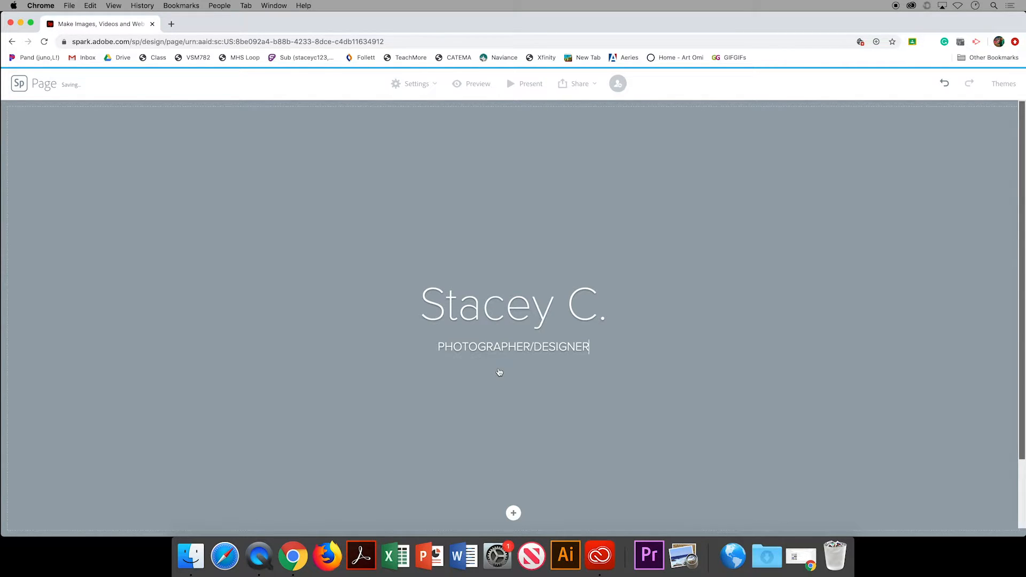
Set the title section's background to the photo of the photographer in the desert from the Creative Cloud Photos folder.
{"action": "left_click", "coordinate": [513, 513]}
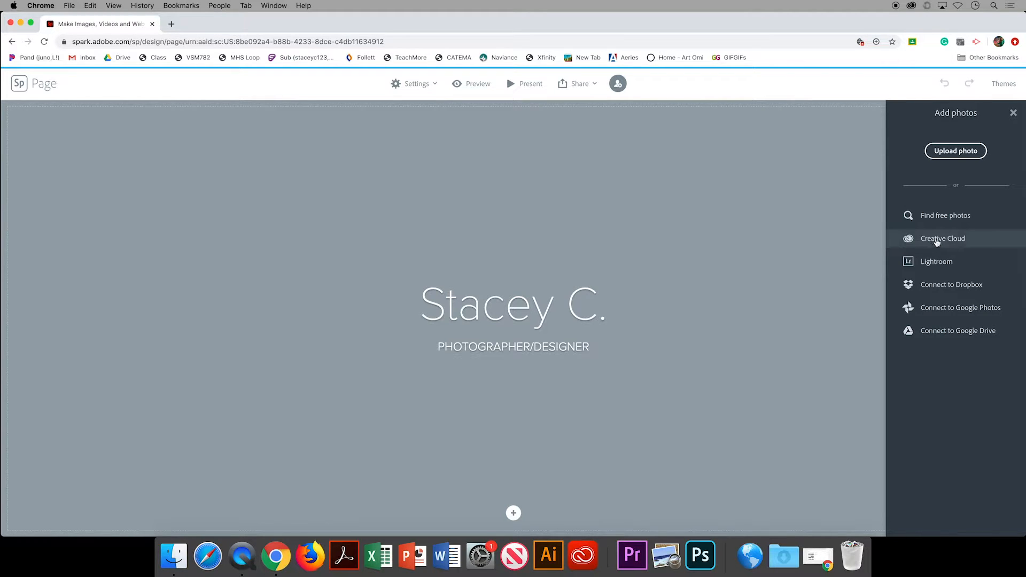
{"action": "left_click", "coordinate": [936, 240]}
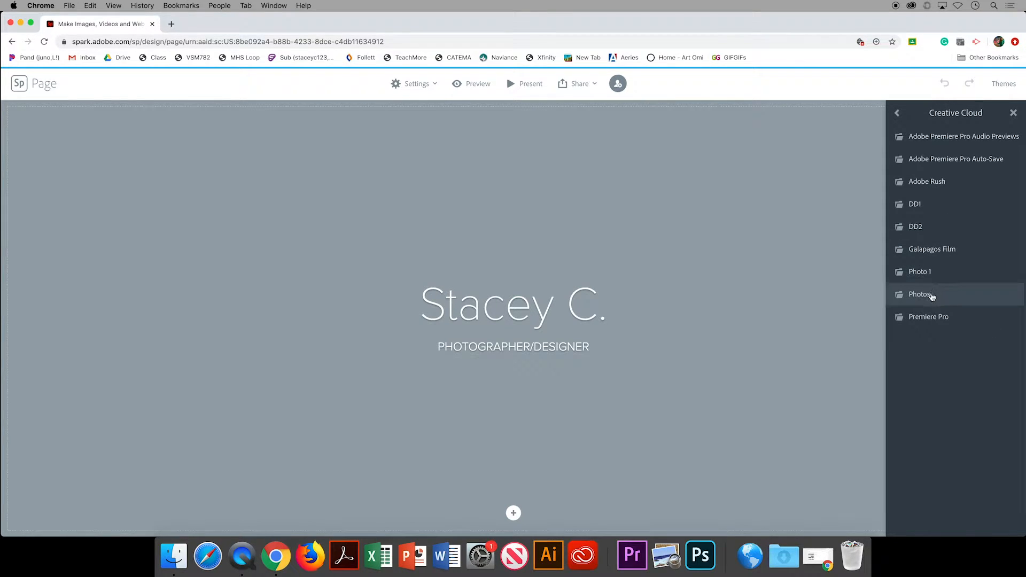
{"action": "left_click", "coordinate": [933, 297]}
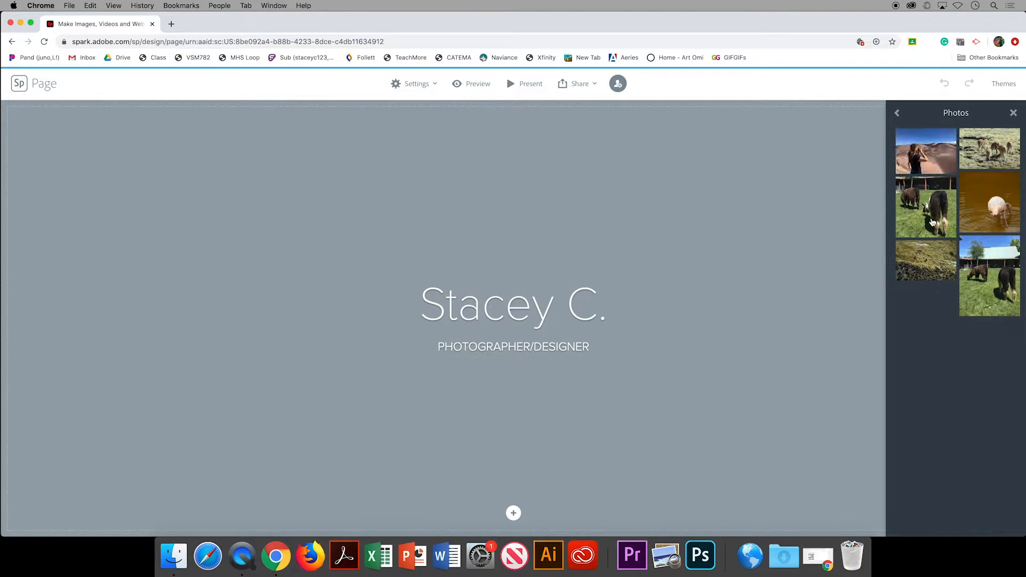
{"action": "left_click", "coordinate": [927, 160]}
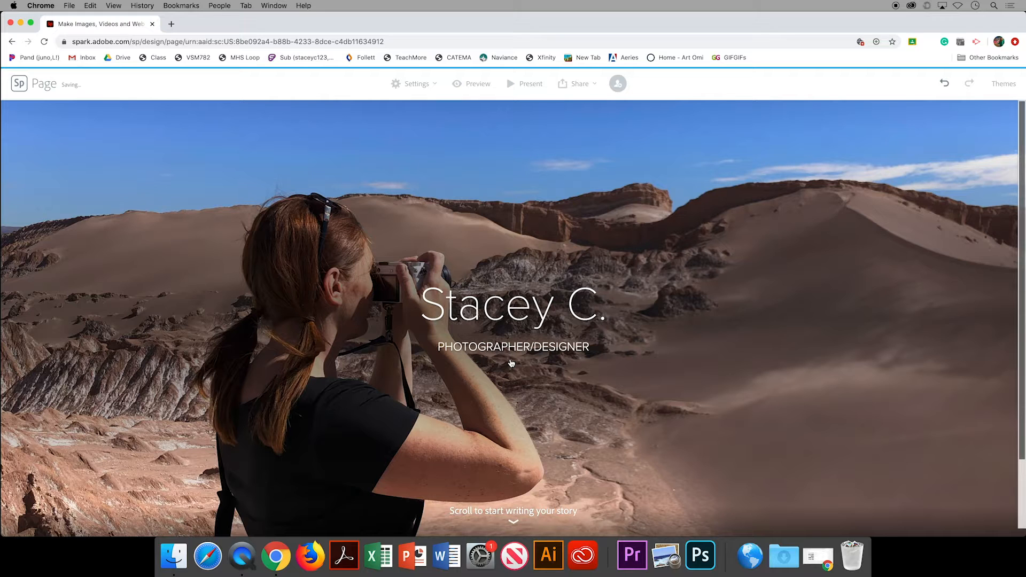
Add the photo of grazing vicuñas below the title section and caption it "Vicuñas in Lauca National Park, Chile".
{"action": "scroll", "coordinate": [592, 410], "scroll_direction": "down", "scroll_amount": 2}
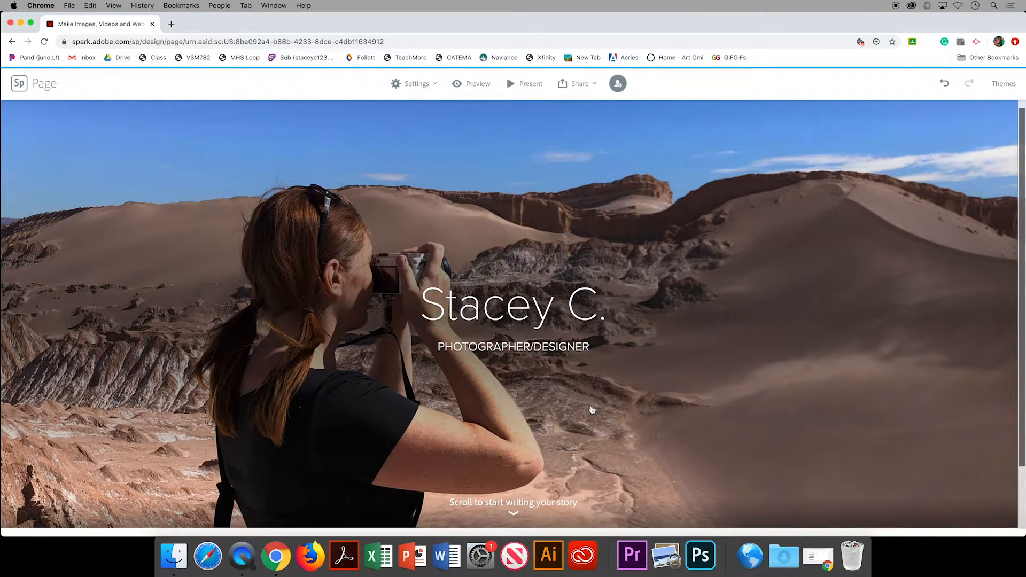
{"action": "scroll", "coordinate": [592, 409], "scroll_direction": "down", "scroll_amount": 3}
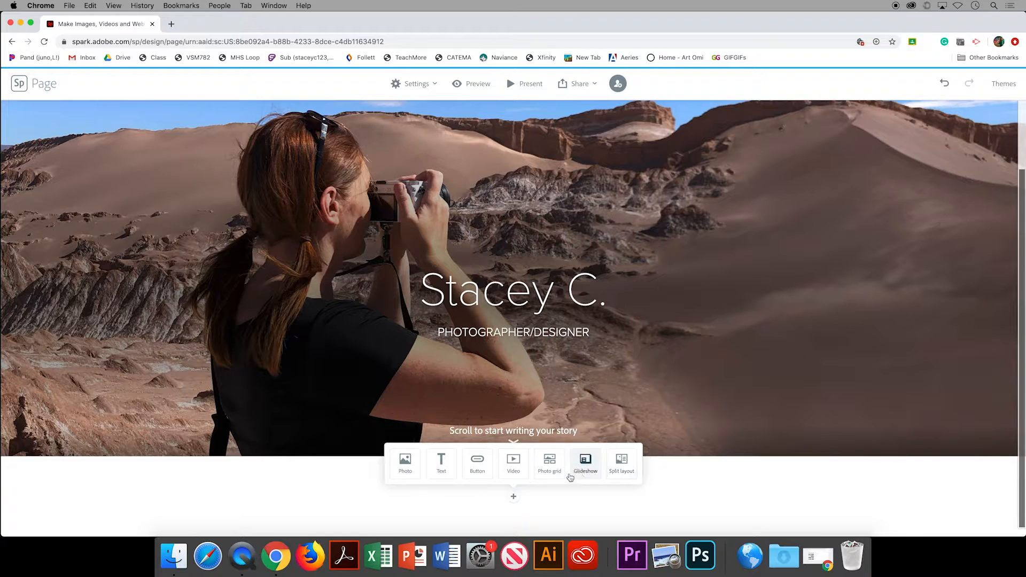
{"action": "left_click", "coordinate": [407, 471]}
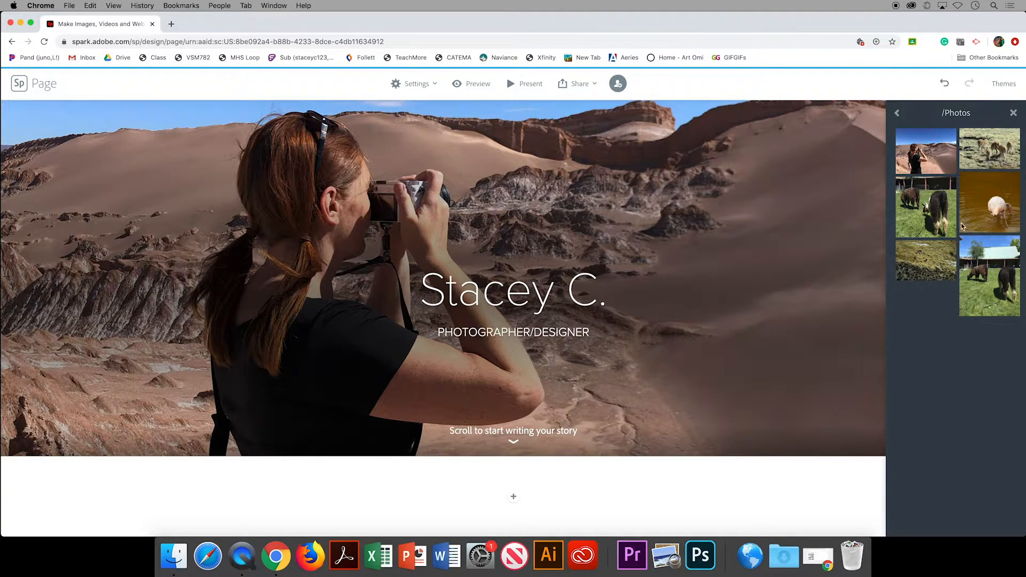
{"action": "left_click", "coordinate": [986, 160]}
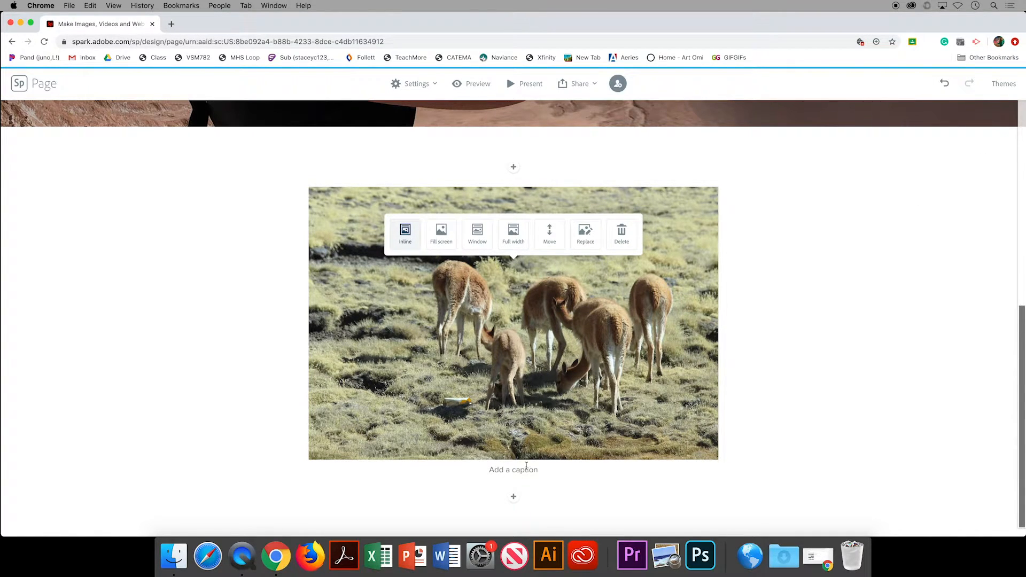
{"action": "left_click", "coordinate": [524, 469]}
{"action": "type", "text": "Vicuñas in Lauca National Park, Chile"}
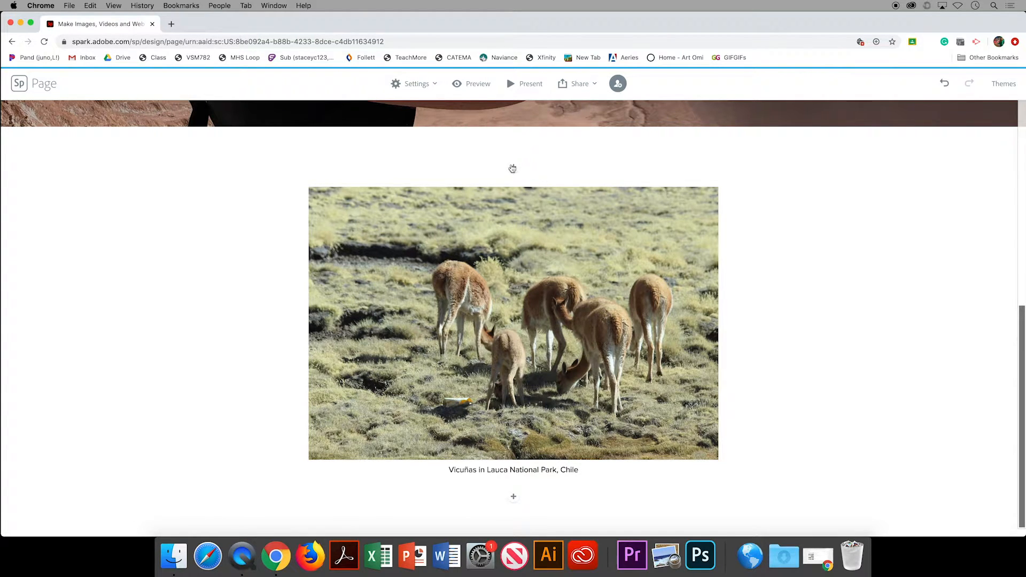
Add the text "My Travels Around the World" above the vicuña photo and make it centred and bold.
{"action": "left_click", "coordinate": [512, 169]}
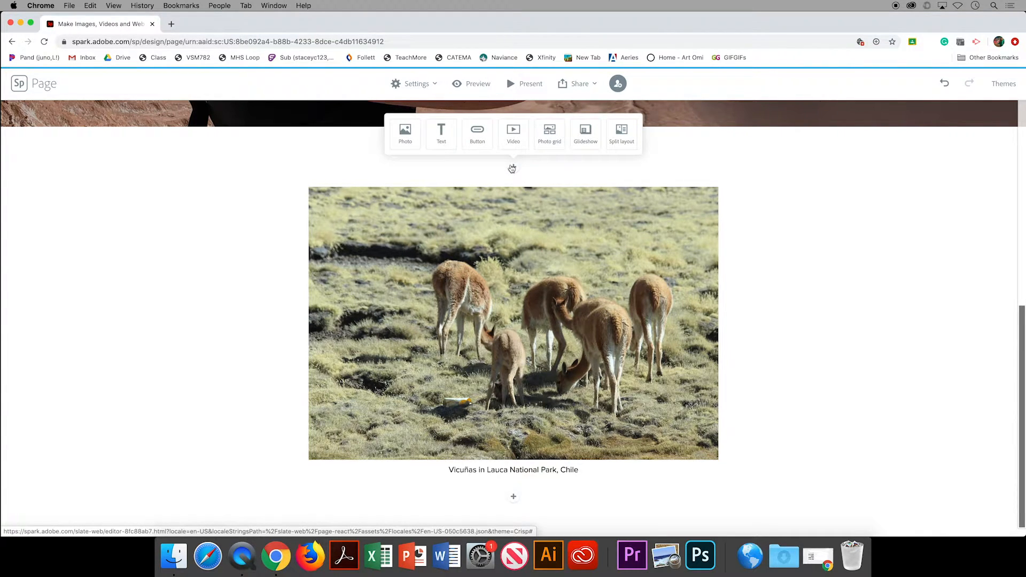
{"action": "left_click", "coordinate": [441, 136]}
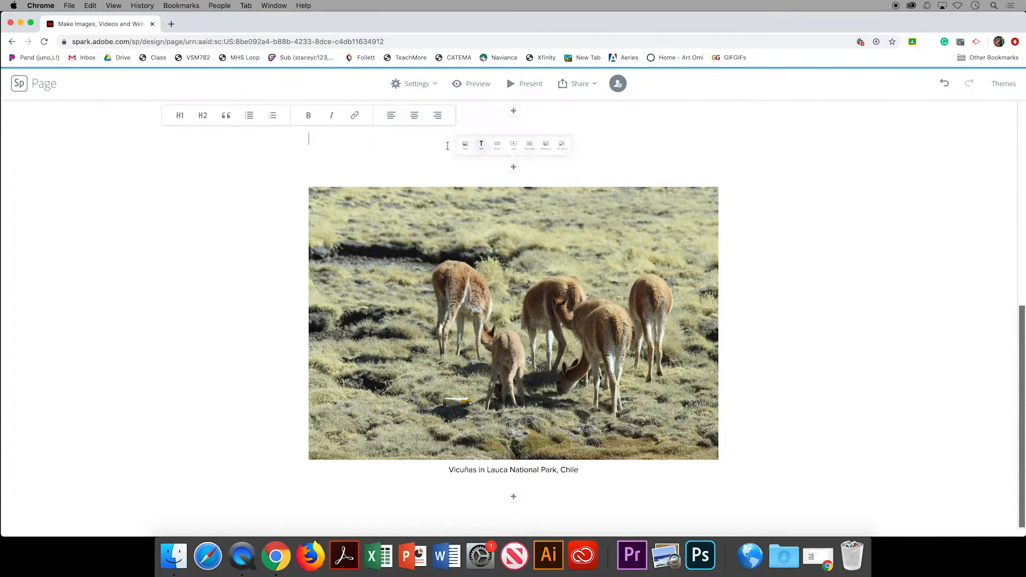
{"action": "type", "text": "My Trav"}
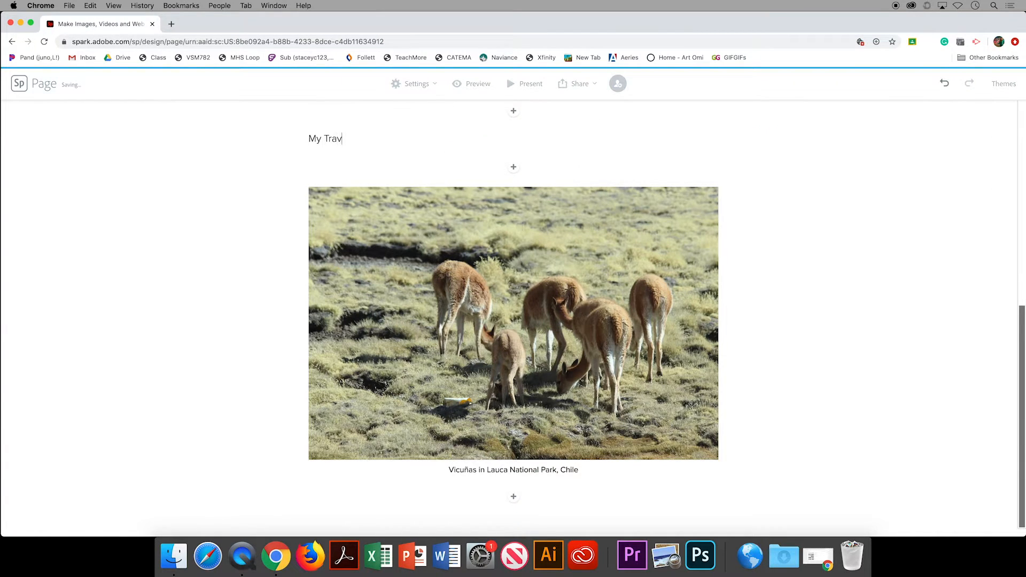
{"action": "type", "text": "els Around the World"}
{"action": "triple_click", "coordinate": [425, 136]}
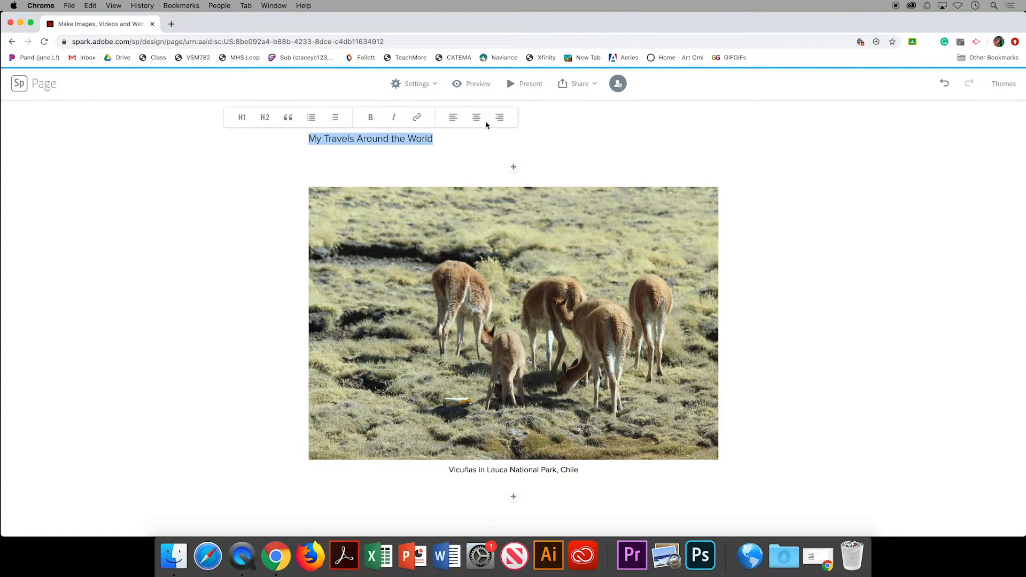
{"action": "left_click", "coordinate": [476, 117]}
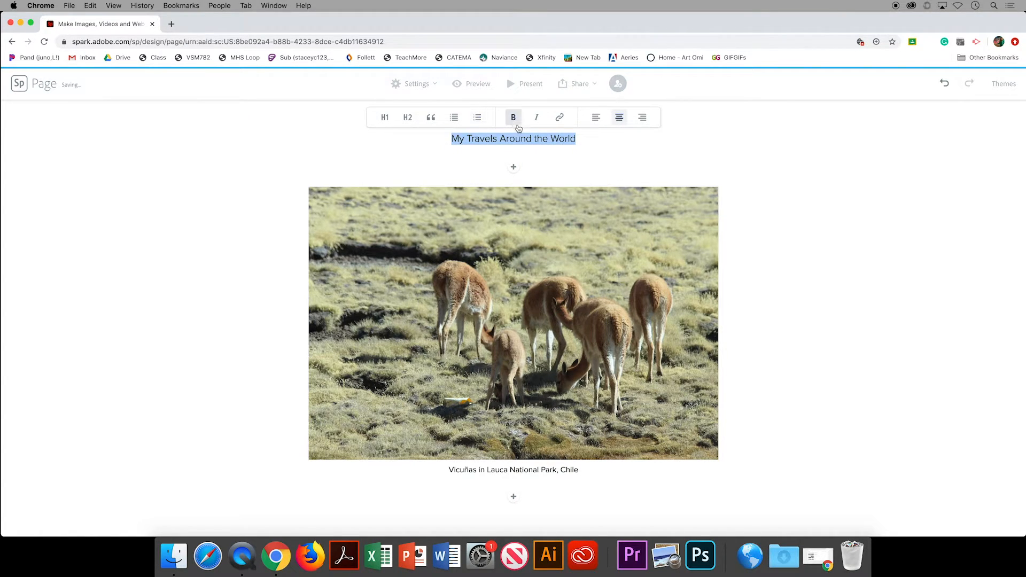
{"action": "left_click", "coordinate": [513, 120]}
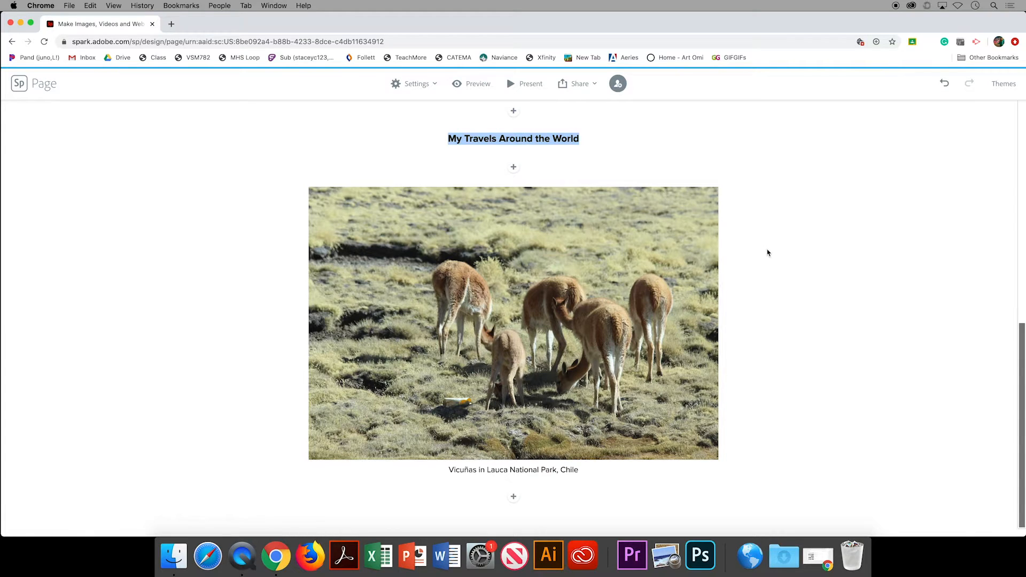
{"action": "left_click", "coordinate": [761, 284]}
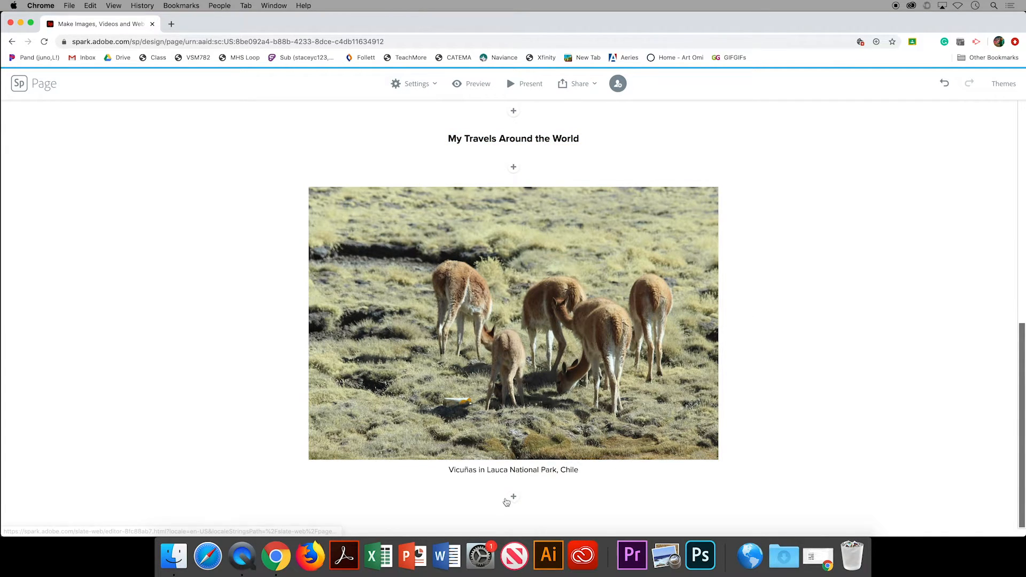
{"action": "left_click", "coordinate": [513, 498]}
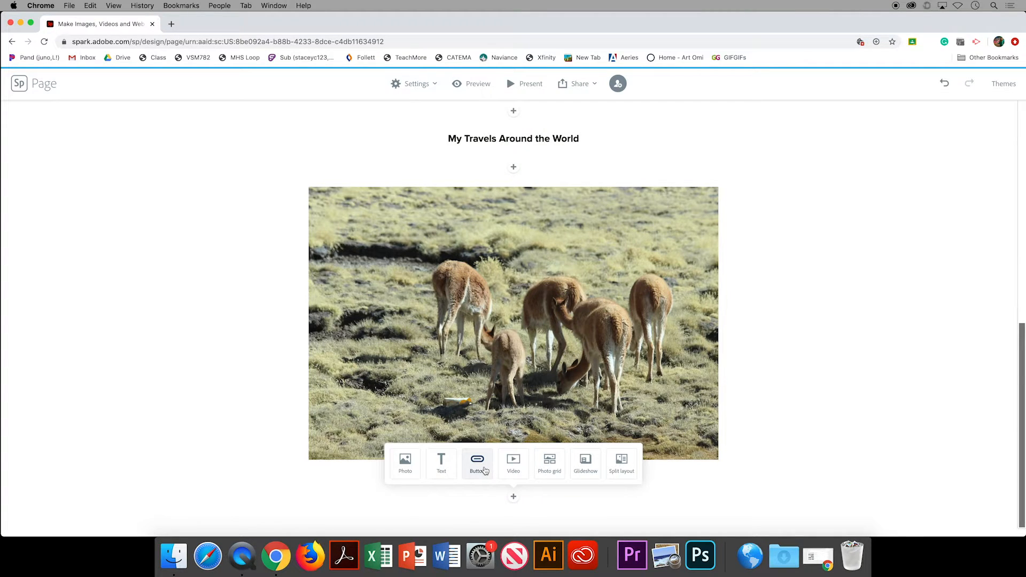
{"action": "left_click", "coordinate": [485, 470]}
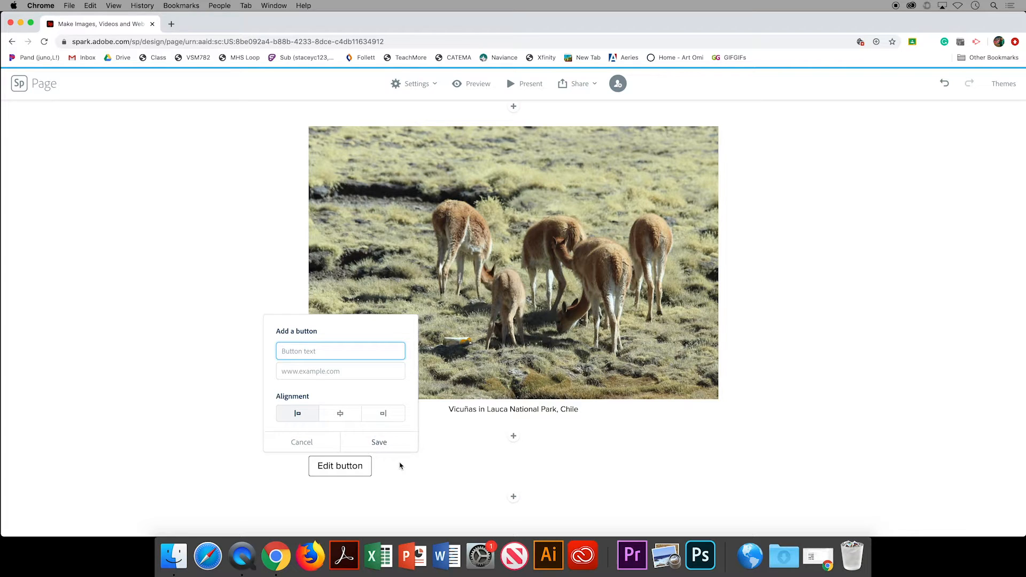
{"action": "left_click", "coordinate": [320, 447]}
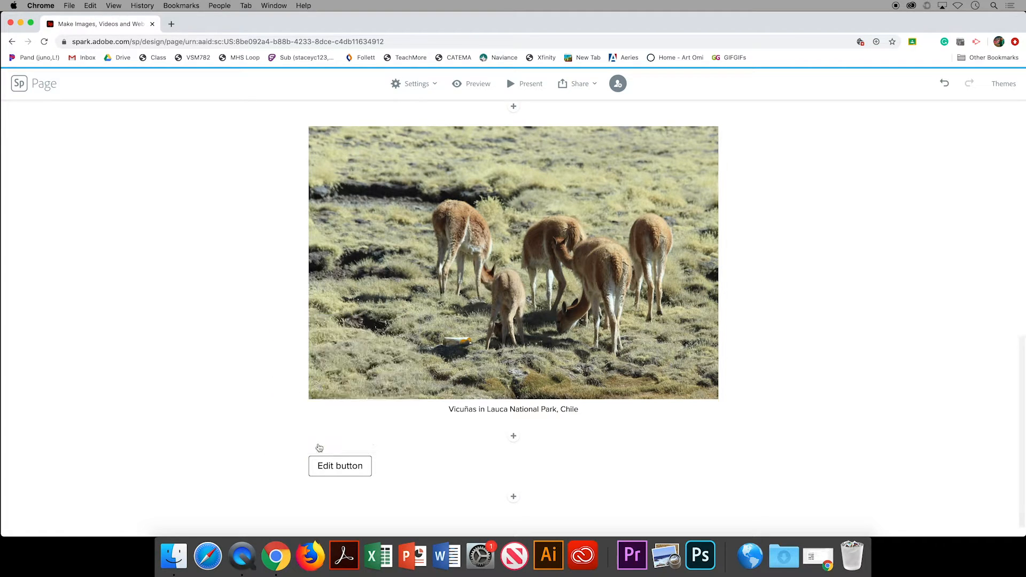
{"action": "left_click", "coordinate": [514, 499]}
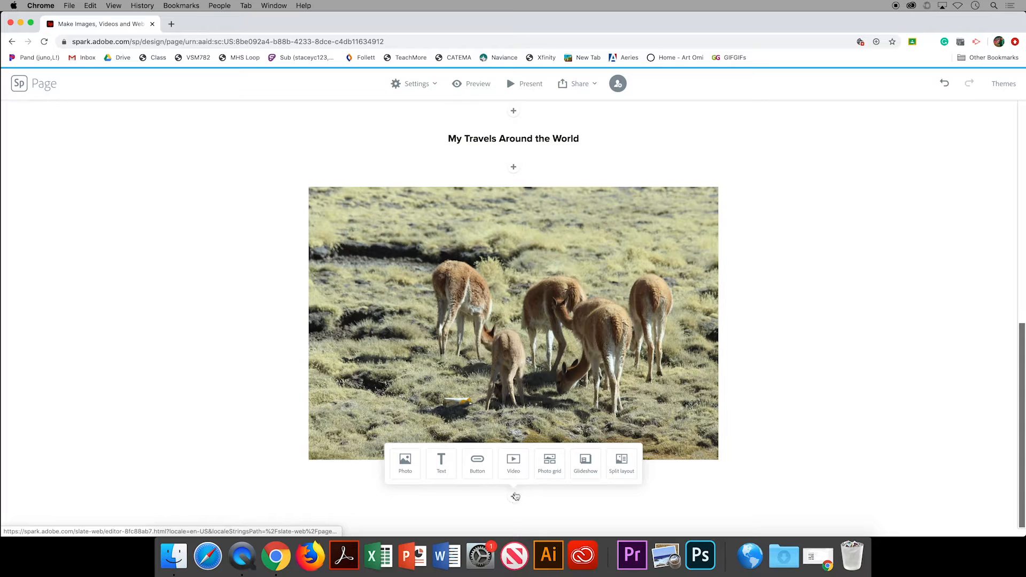
{"action": "left_click", "coordinate": [513, 463]}
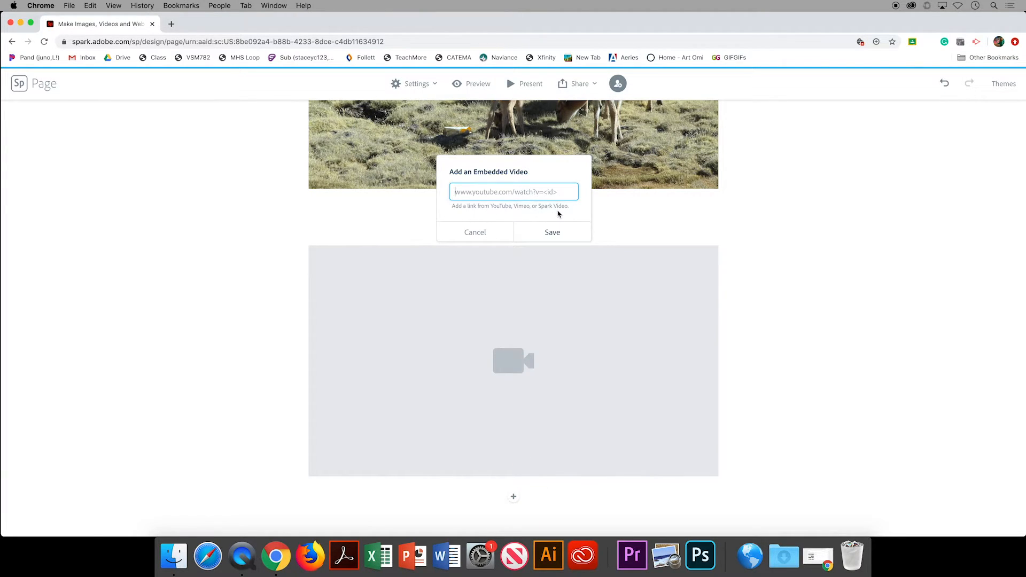
{"action": "left_click", "coordinate": [475, 232]}
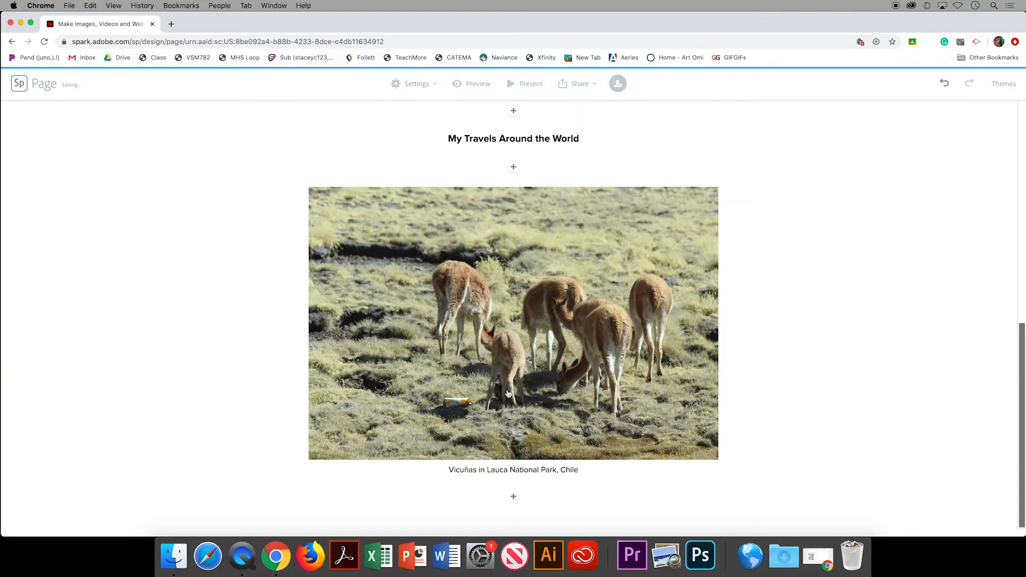
Add a photo grid below the captioned vicuña photo using the four house illustrations from the Creative Cloud Screenshots folder.
{"action": "left_click", "coordinate": [512, 498]}
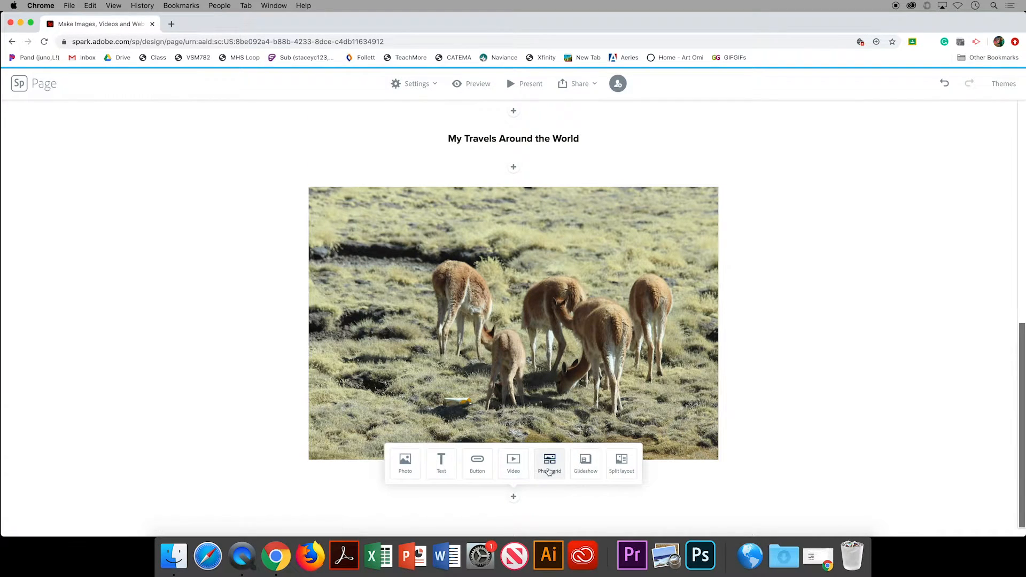
{"action": "left_click", "coordinate": [550, 462]}
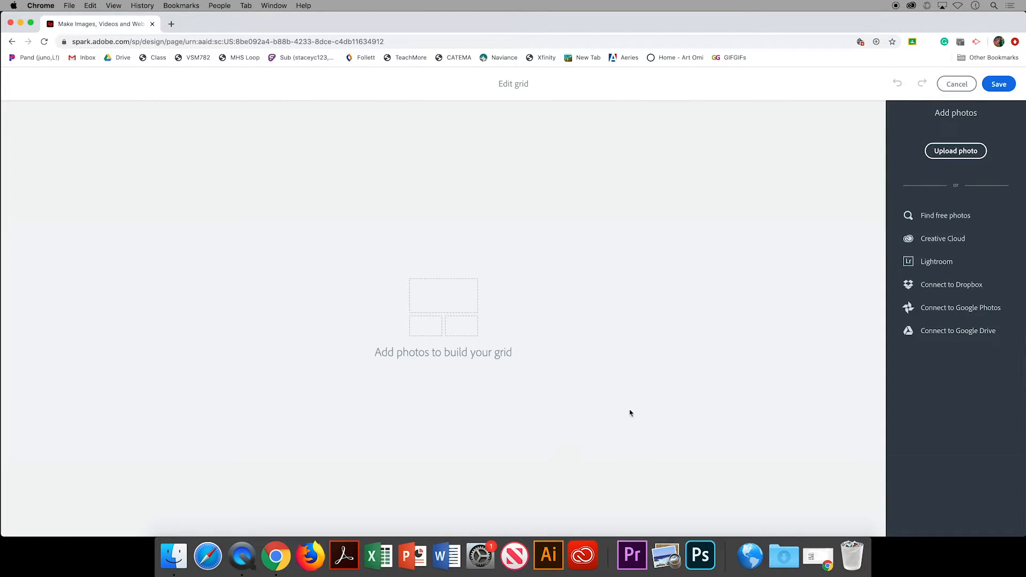
{"action": "left_click", "coordinate": [435, 330]}
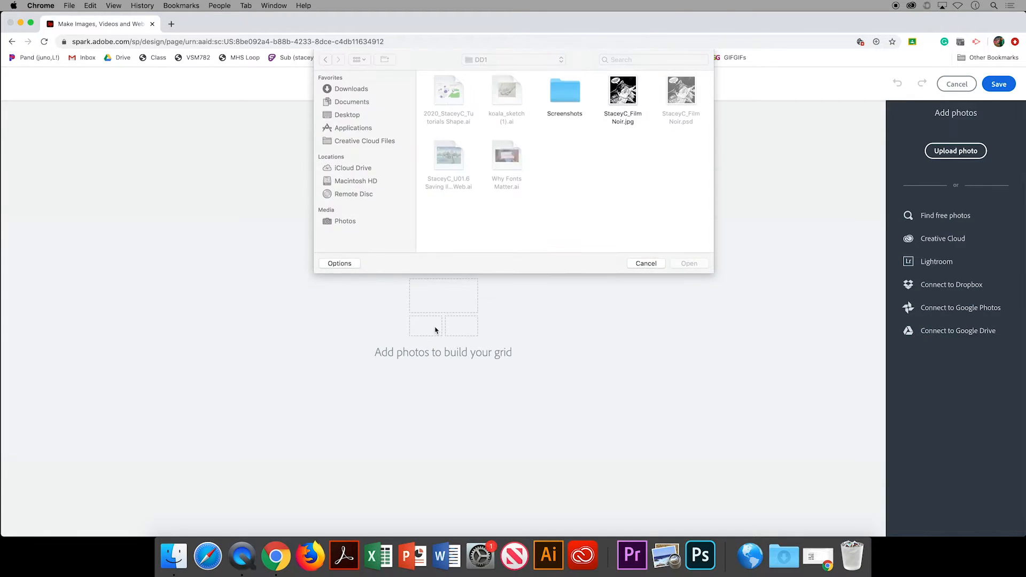
{"action": "left_click", "coordinate": [382, 141]}
{"action": "double_click", "coordinate": [448, 223]}
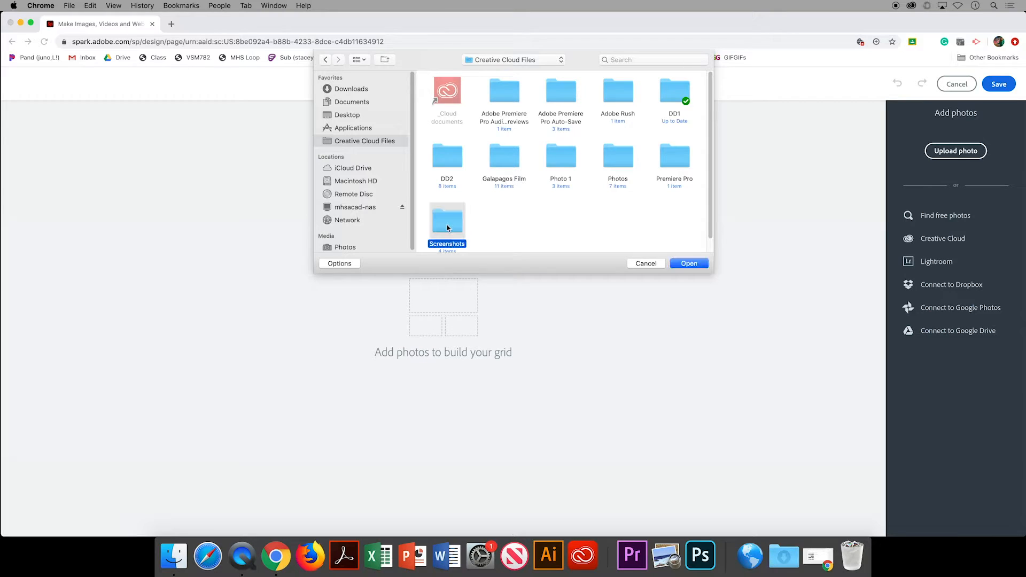
{"action": "left_click_drag", "start_coordinate": [650, 142], "coordinate": [440, 84]}
{"action": "left_click", "coordinate": [687, 263]}
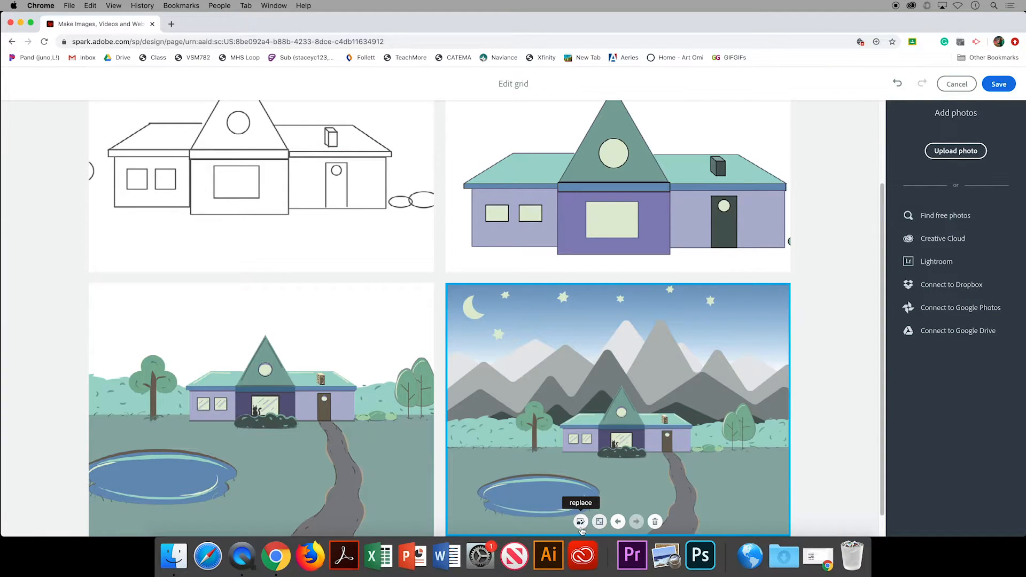
Move the night mountain illustration one place earlier in the grid and back to last place, and save the grid.
{"action": "left_click", "coordinate": [618, 522]}
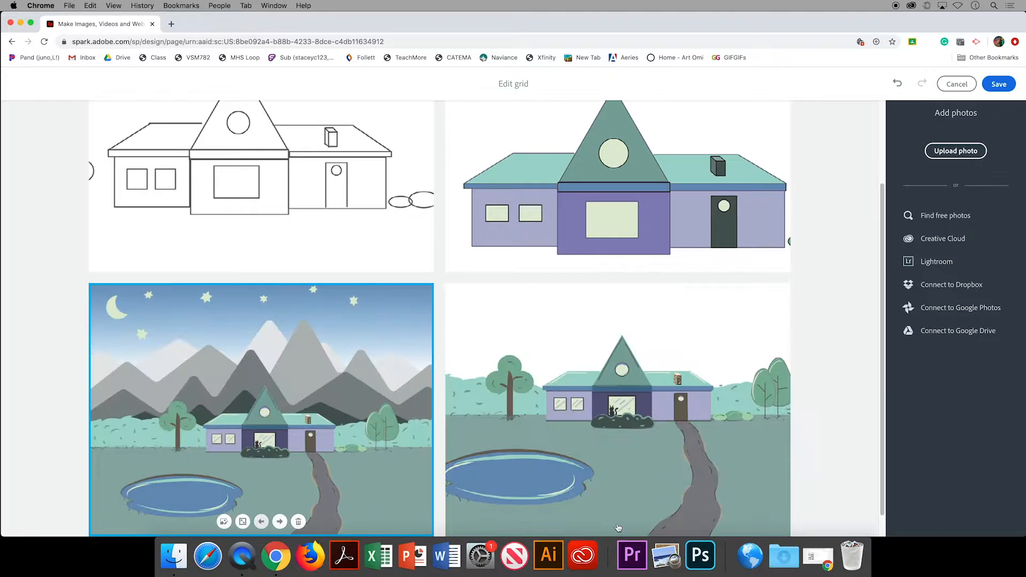
{"action": "left_click", "coordinate": [280, 522]}
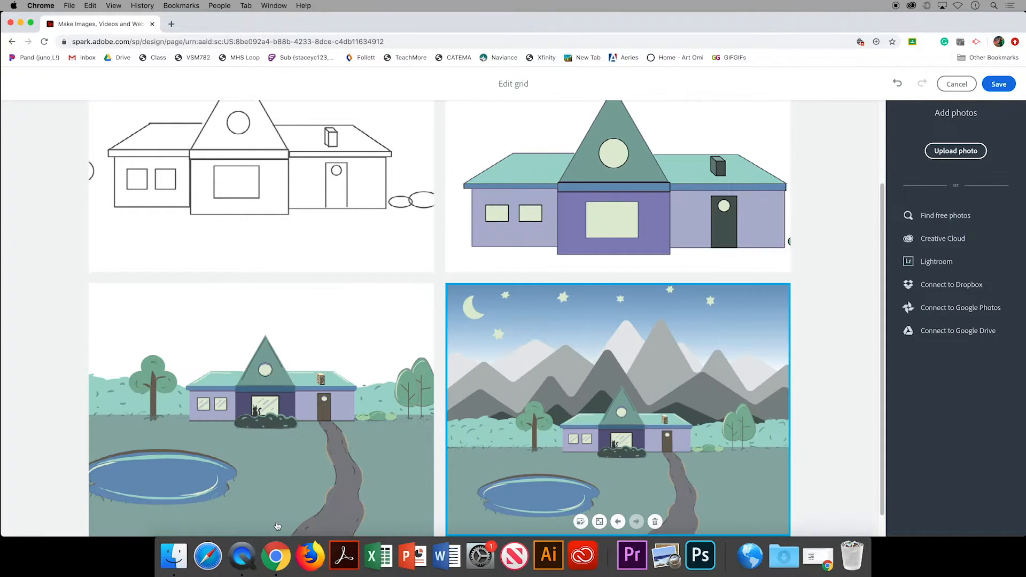
{"action": "left_click", "coordinate": [997, 85]}
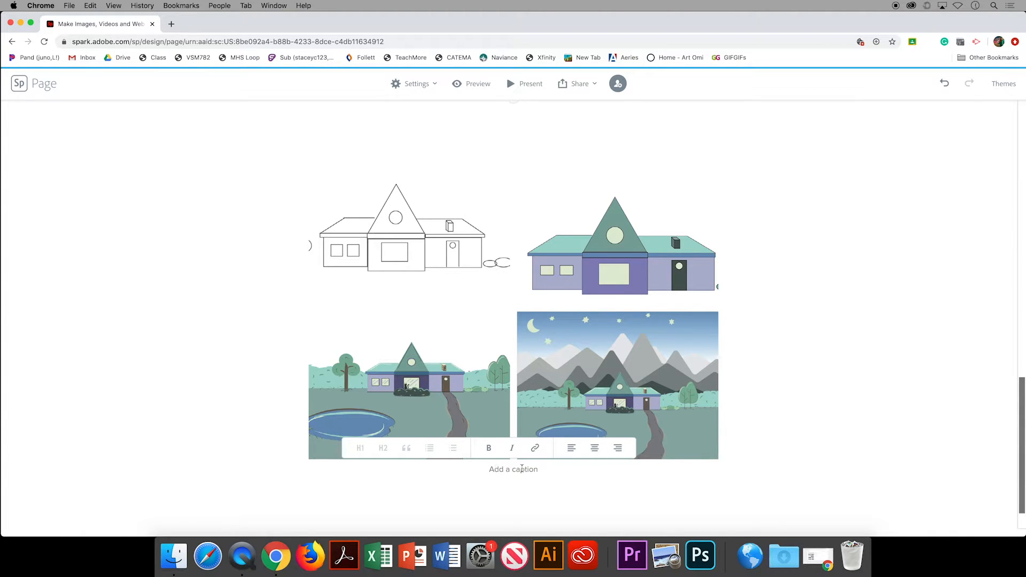
Caption the photo grid "My Work in Illustrator using the Pencil tool and Live paint".
{"action": "type", "text": "My Work in Illus"}
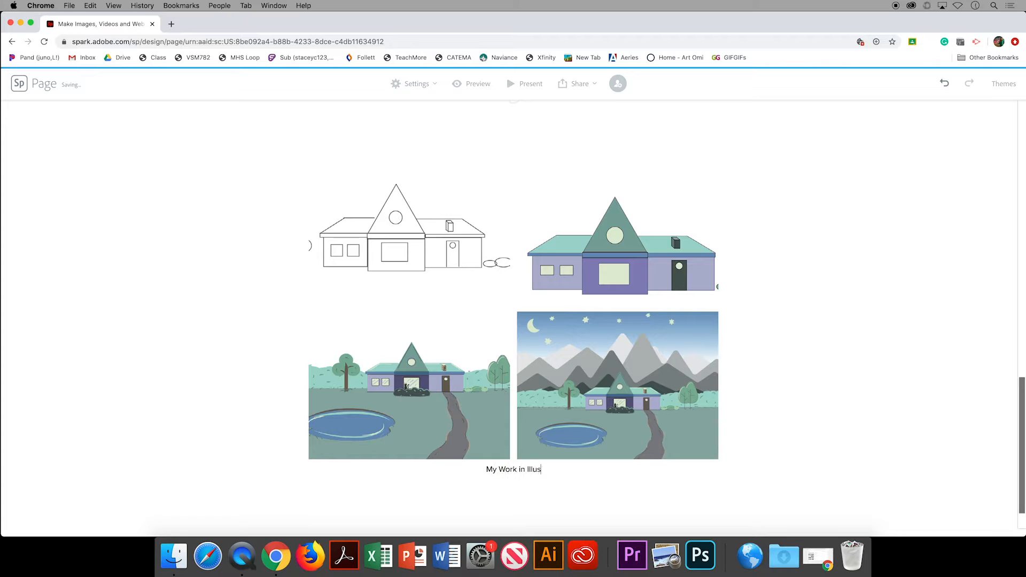
{"action": "type", "text": "trator using the Pencil to"}
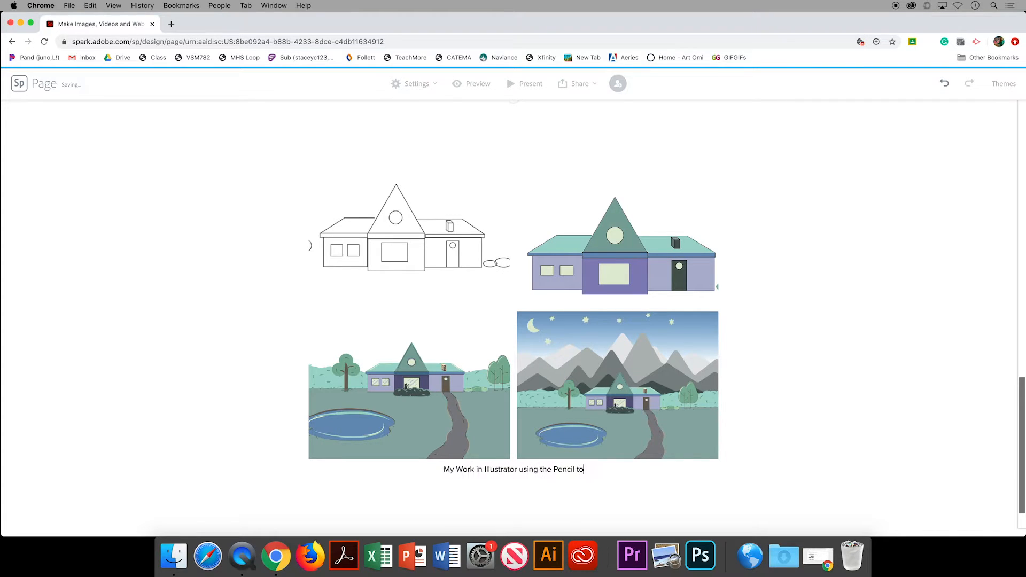
{"action": "type", "text": "ol and Live paint"}
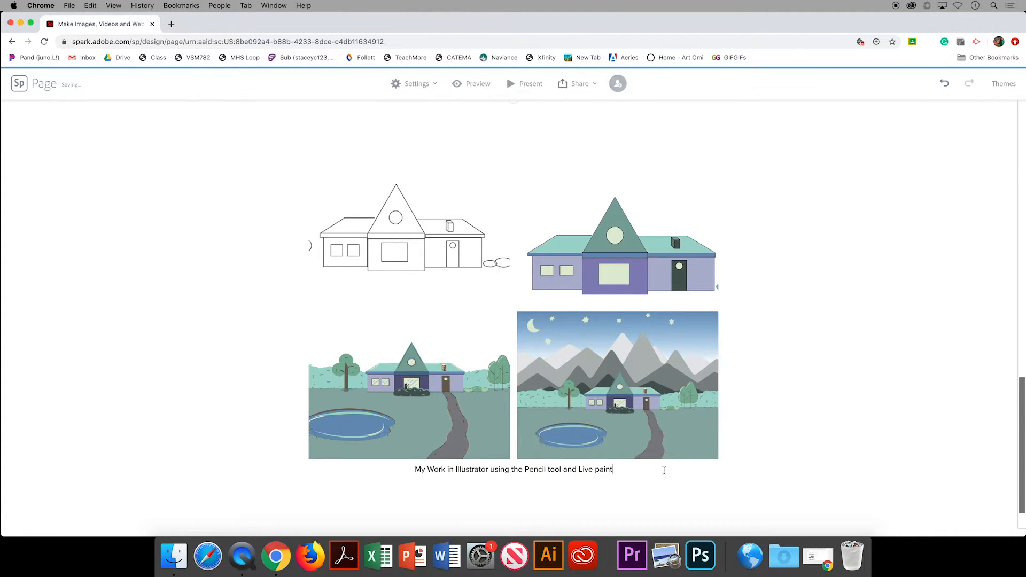
Add a glideshow below the photo grid with the four house illustrations from the Screenshots folder and save it.
{"action": "scroll", "coordinate": [689, 489], "scroll_direction": "down", "scroll_amount": 2}
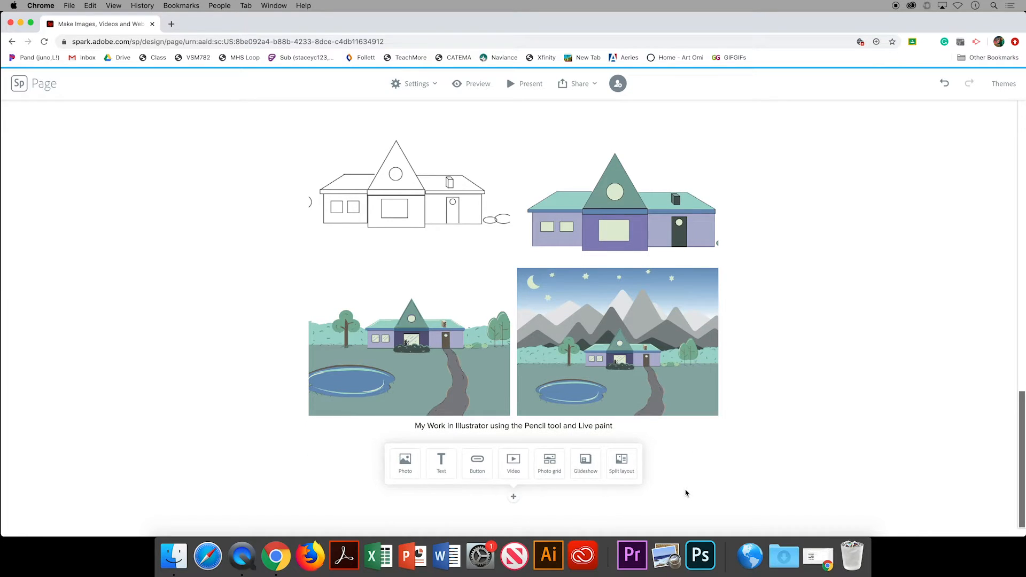
{"action": "left_click", "coordinate": [590, 468]}
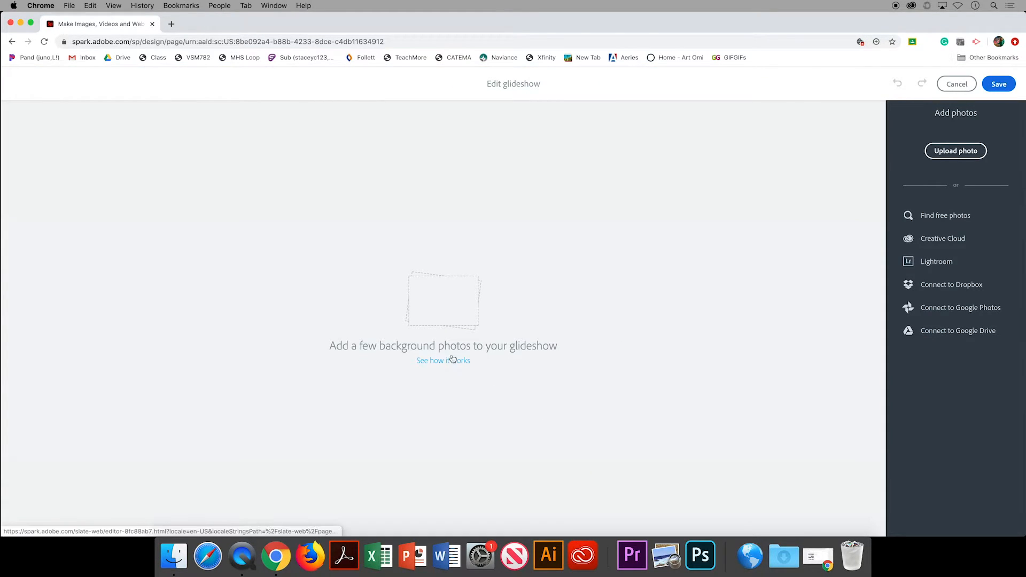
{"action": "left_click", "coordinate": [448, 324]}
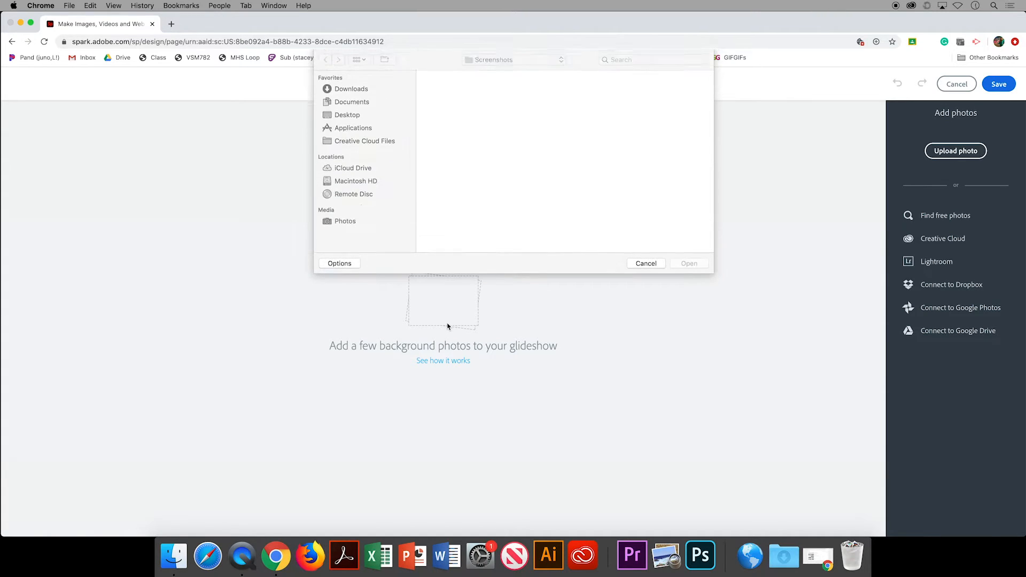
{"action": "left_click_drag", "start_coordinate": [659, 118], "coordinate": [426, 75]}
{"action": "key", "text": "Return"}
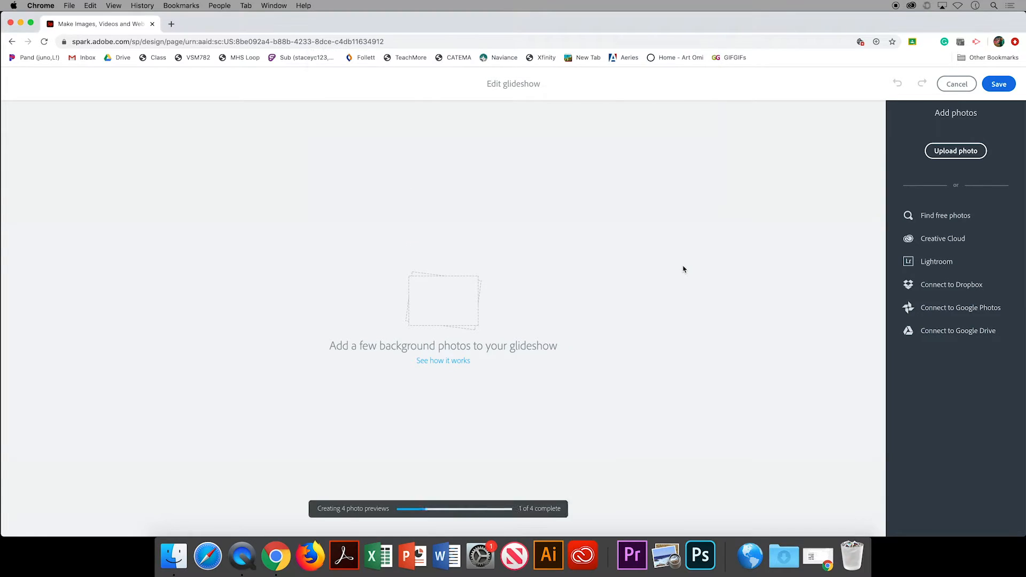
{"action": "left_click", "coordinate": [998, 84]}
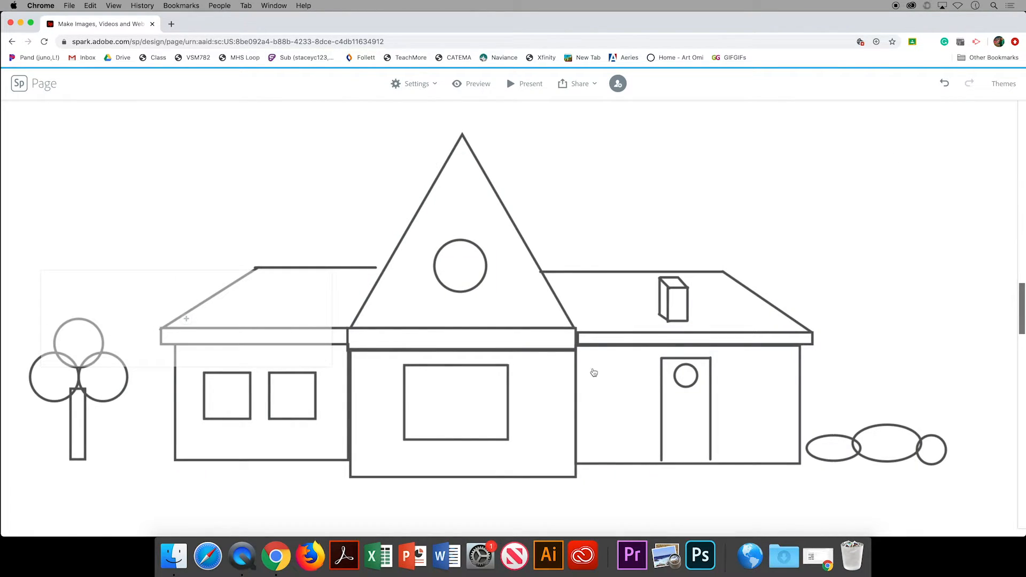
Look through the glideshow, preview the whole page down to its end and back up to the title, and close the preview.
{"action": "scroll", "coordinate": [594, 372], "scroll_direction": "down", "scroll_amount": 3}
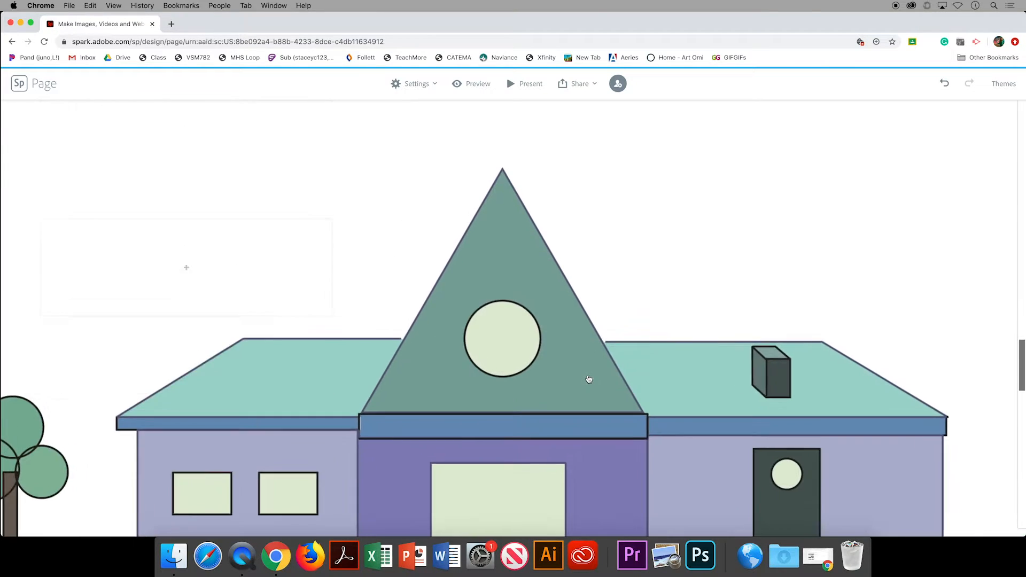
{"action": "scroll", "coordinate": [588, 379], "scroll_direction": "down", "scroll_amount": 5}
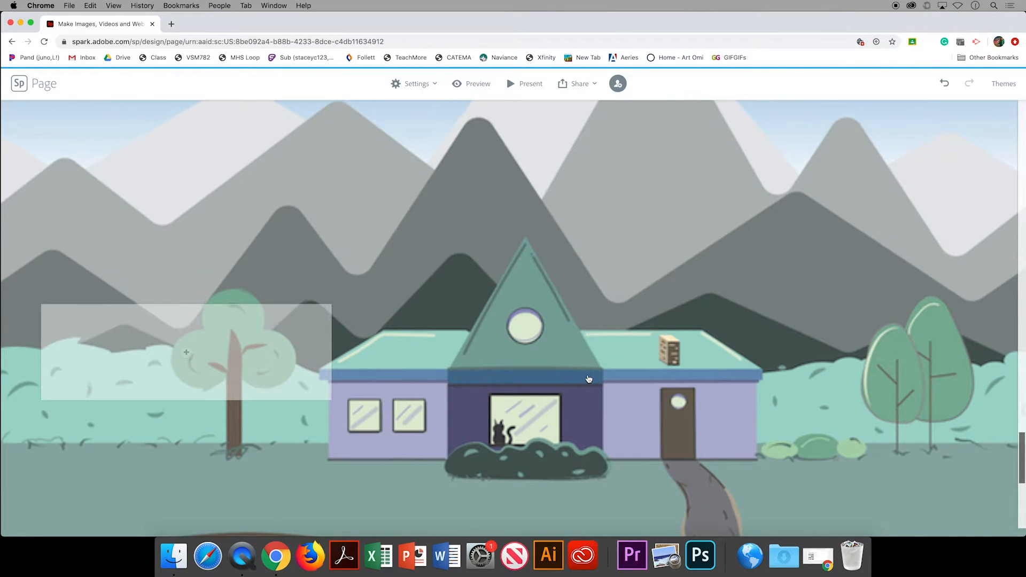
{"action": "scroll", "coordinate": [588, 378], "scroll_direction": "down", "scroll_amount": 3}
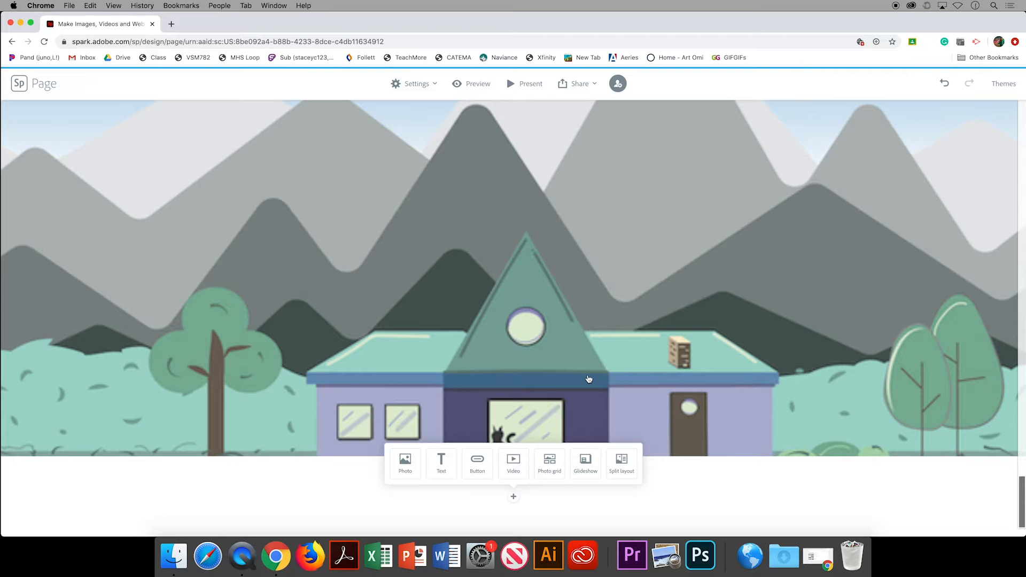
{"action": "scroll", "coordinate": [588, 379], "scroll_direction": "up", "scroll_amount": 10}
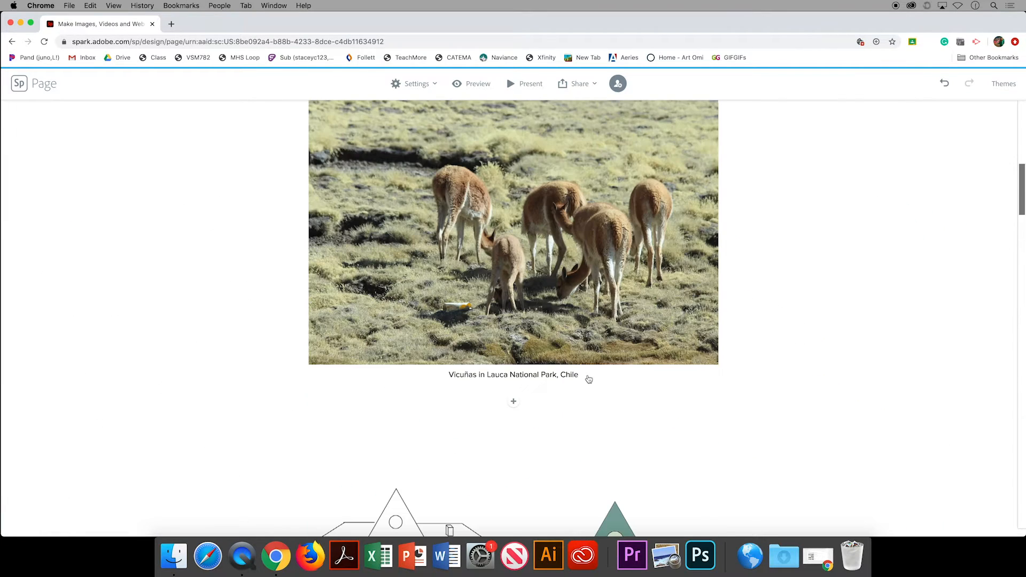
{"action": "left_click", "coordinate": [472, 84]}
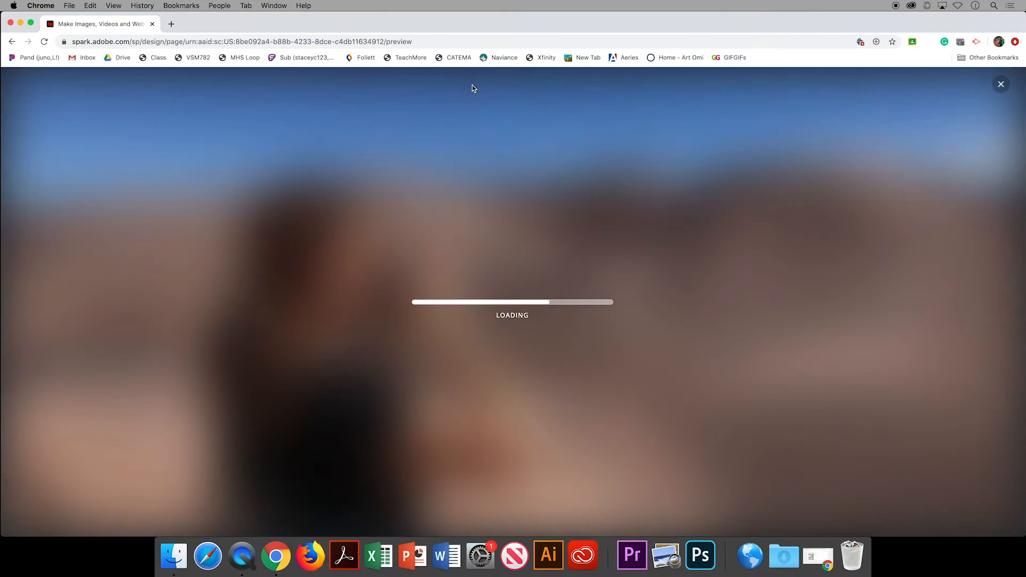
{"action": "scroll", "coordinate": [508, 348], "scroll_direction": "down", "scroll_amount": 5}
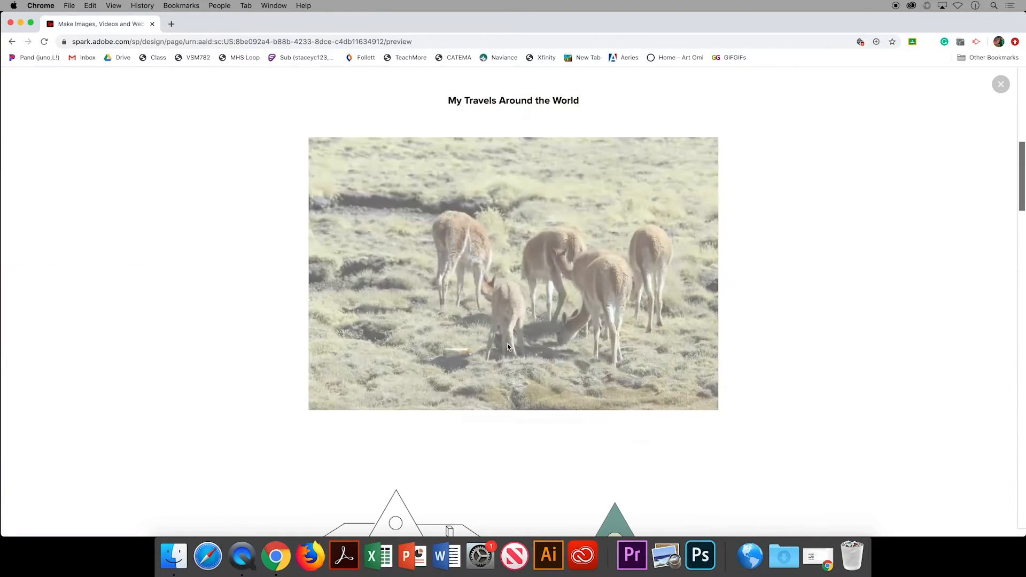
{"action": "scroll", "coordinate": [509, 347], "scroll_direction": "down", "scroll_amount": 10}
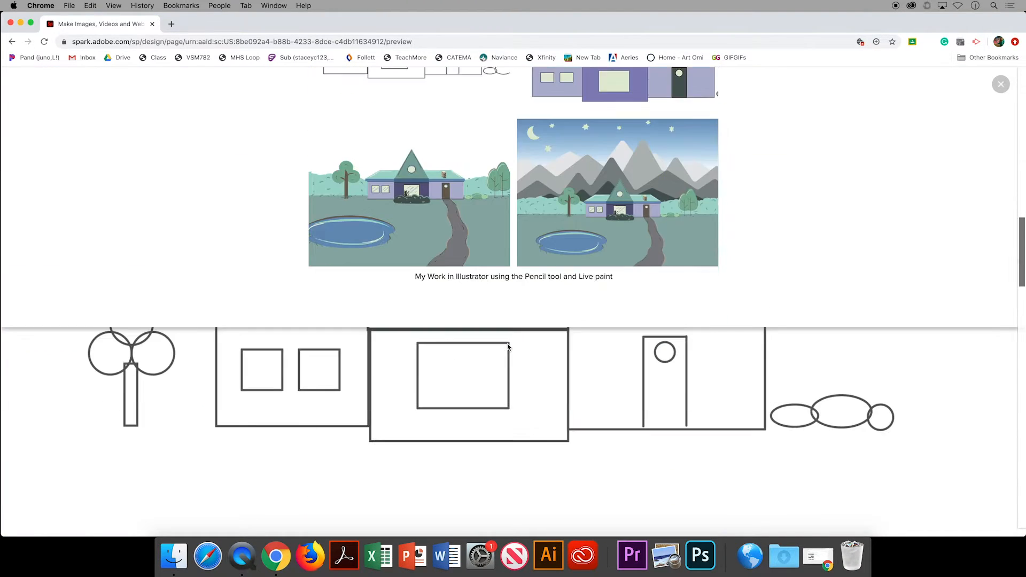
{"action": "scroll", "coordinate": [507, 347], "scroll_direction": "down", "scroll_amount": 10}
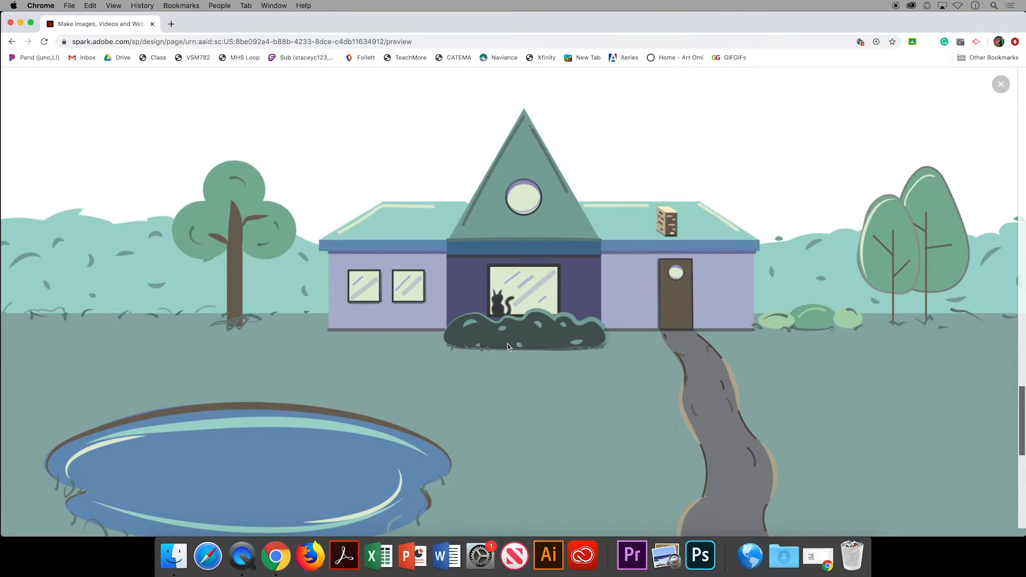
{"action": "scroll", "coordinate": [508, 347], "scroll_direction": "down", "scroll_amount": 5}
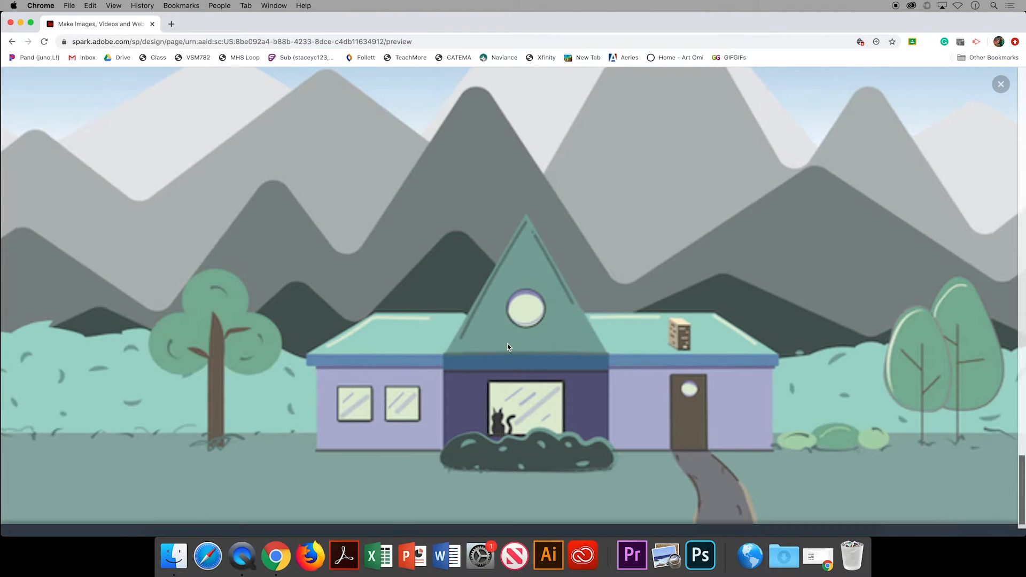
{"action": "scroll", "coordinate": [508, 347], "scroll_direction": "up", "scroll_amount": 15}
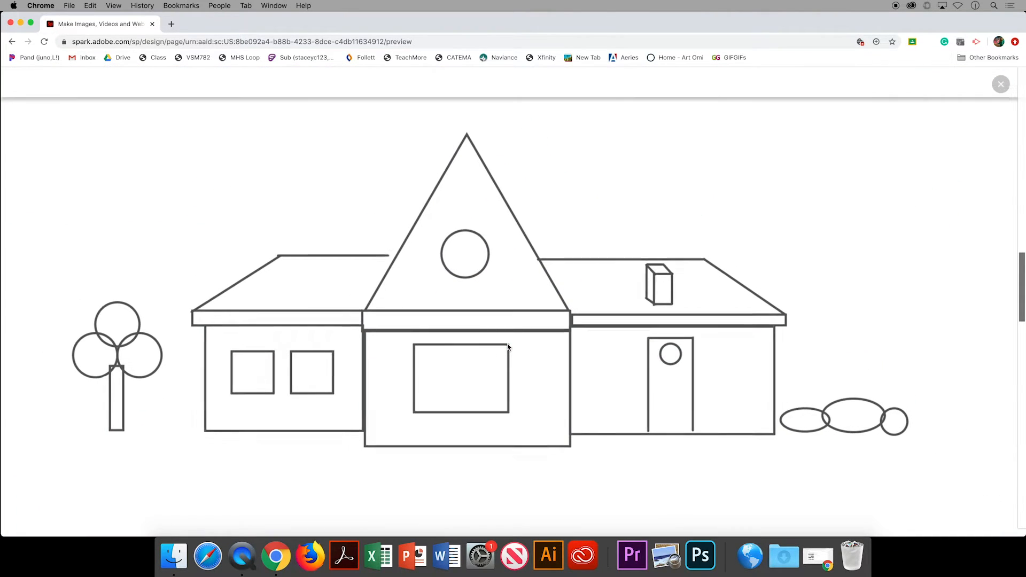
{"action": "scroll", "coordinate": [508, 348], "scroll_direction": "up", "scroll_amount": 15}
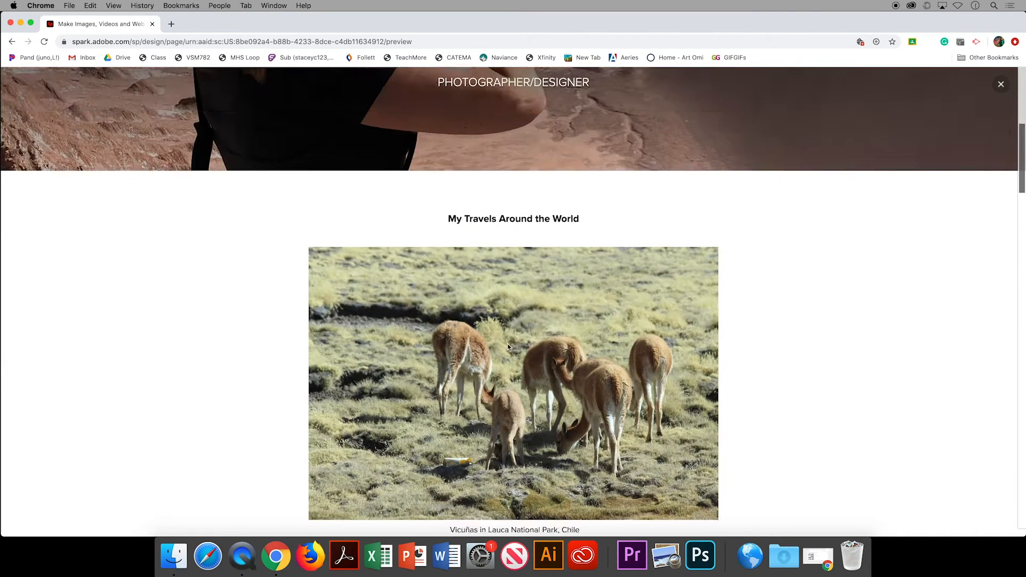
{"action": "scroll", "coordinate": [509, 347], "scroll_direction": "up", "scroll_amount": 5}
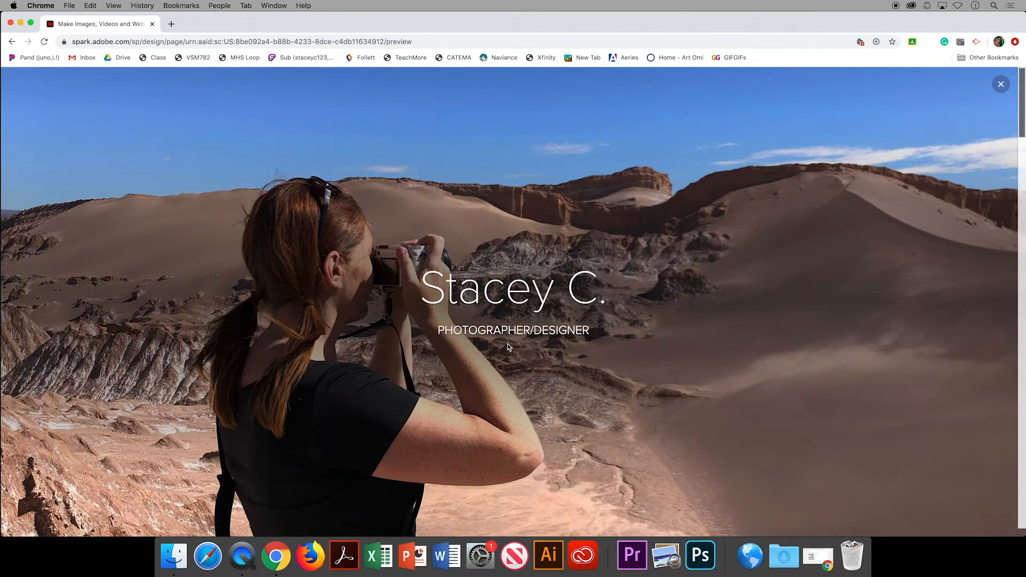
{"action": "left_click", "coordinate": [1000, 84]}
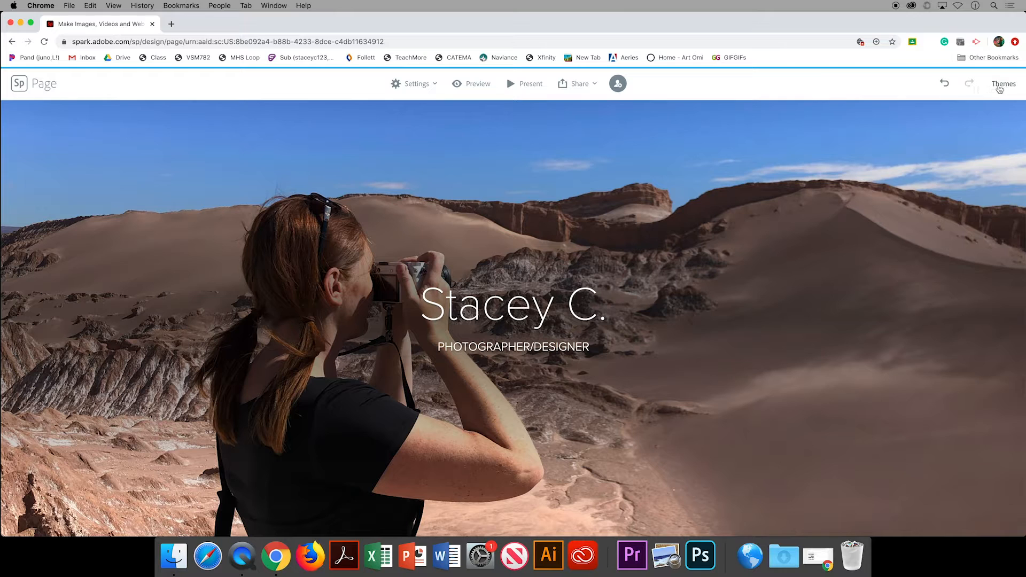
Try the Storybook and Trek themes, apply the Nightcap theme to the page, and check the photo and grid sections.
{"action": "left_click", "coordinate": [1000, 86]}
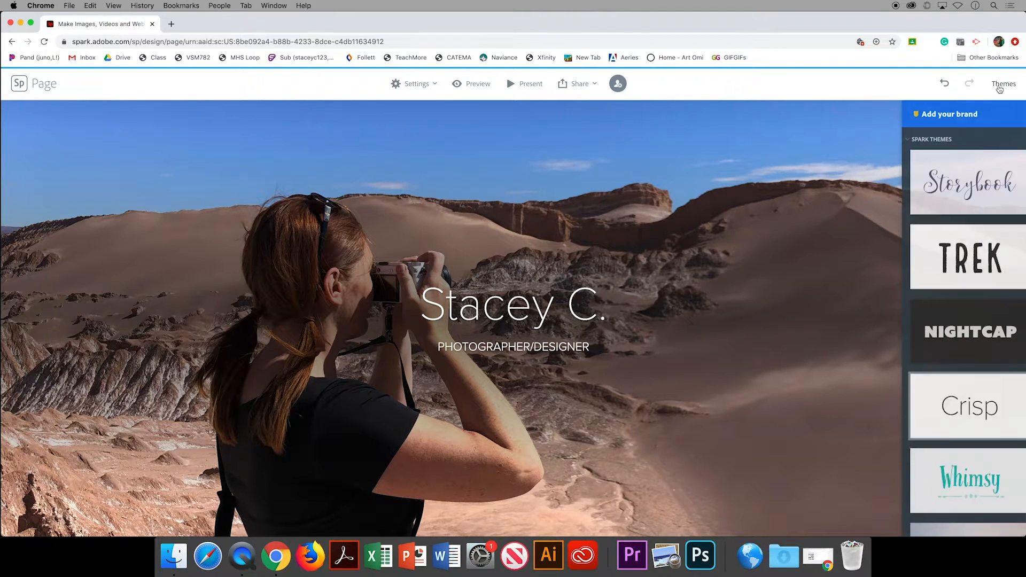
{"action": "left_click", "coordinate": [951, 173]}
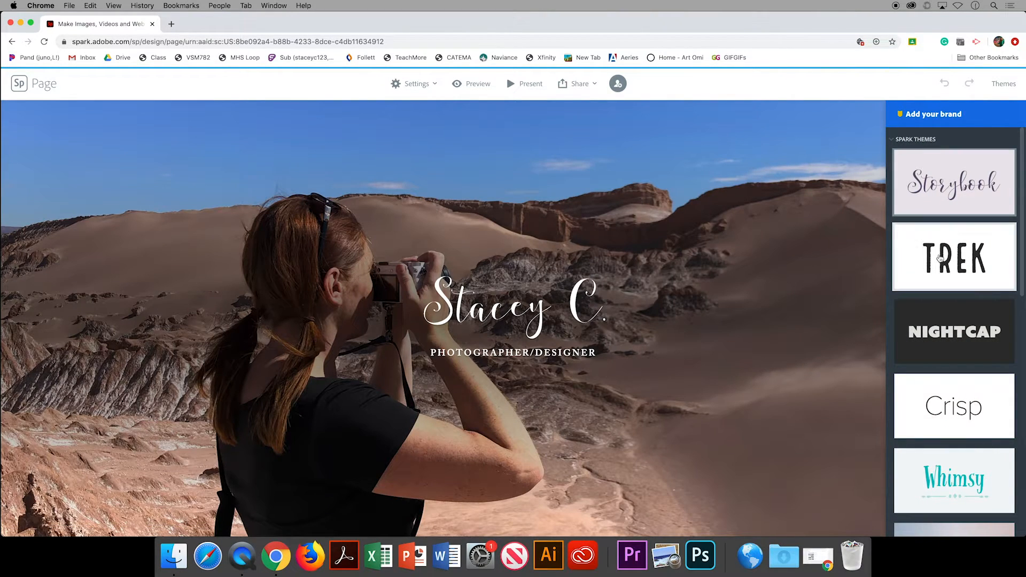
{"action": "left_click", "coordinate": [939, 258]}
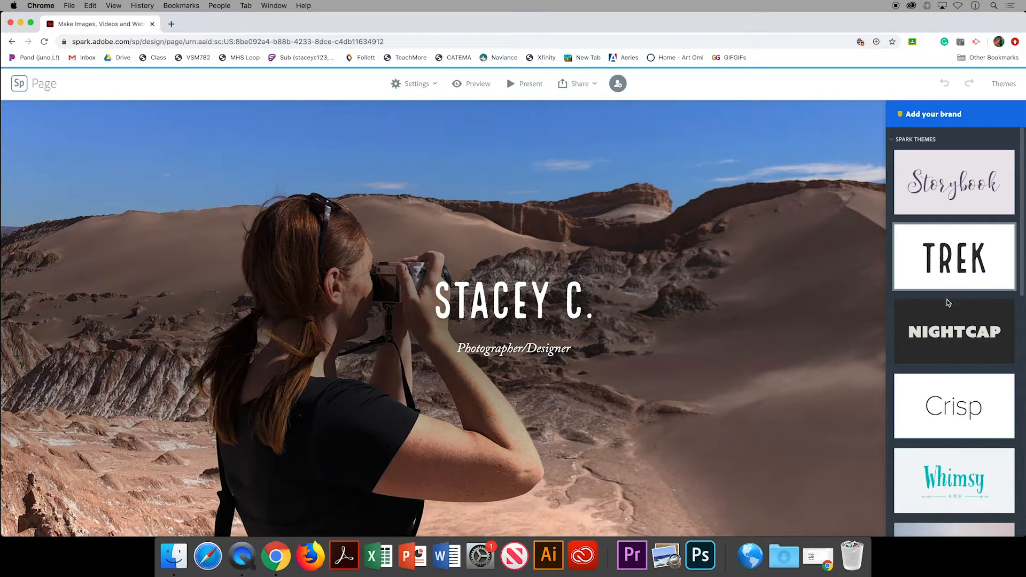
{"action": "left_click", "coordinate": [950, 320]}
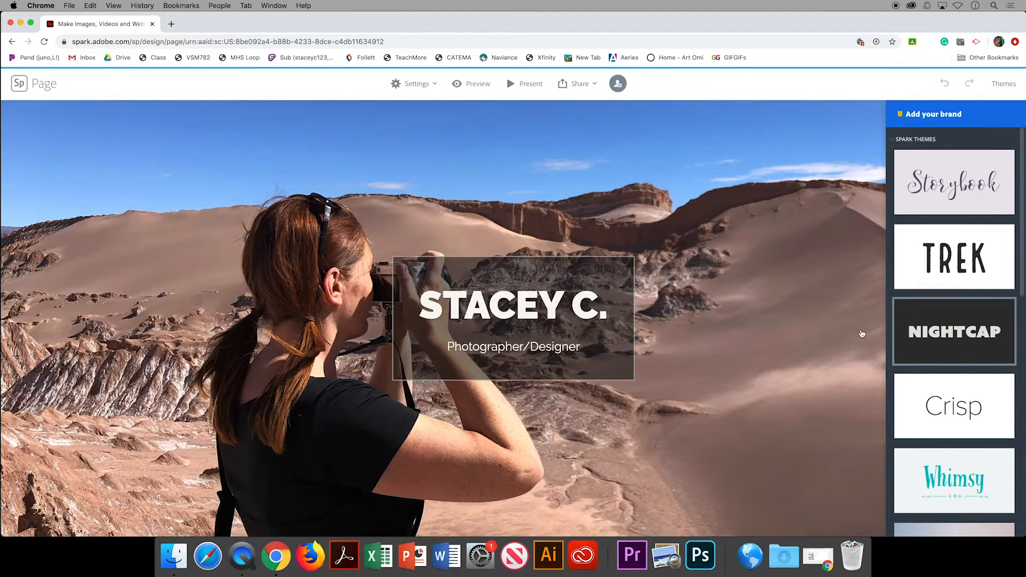
{"action": "scroll", "coordinate": [787, 379], "scroll_direction": "down", "scroll_amount": 10}
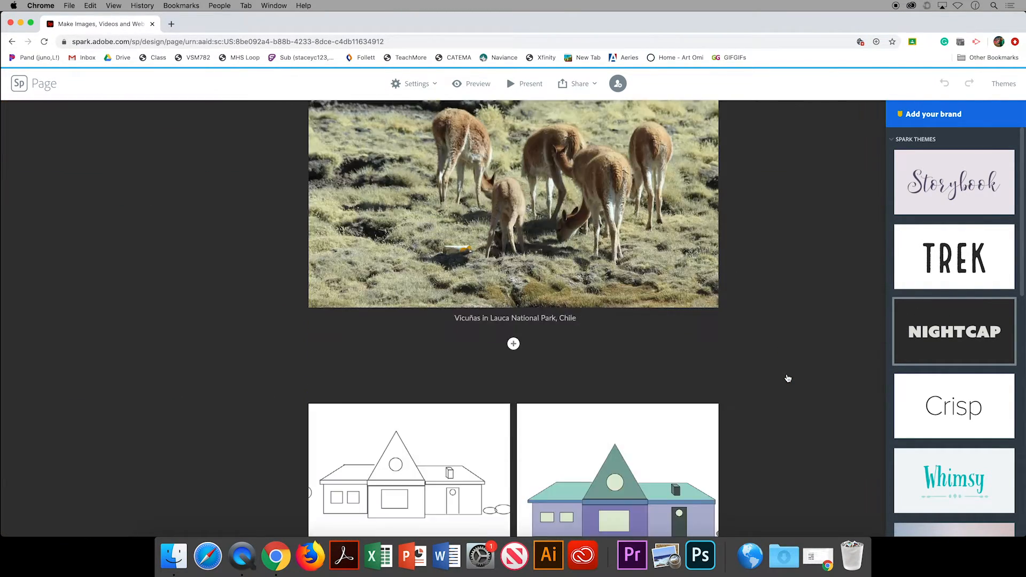
{"action": "scroll", "coordinate": [787, 378], "scroll_direction": "down", "scroll_amount": 5}
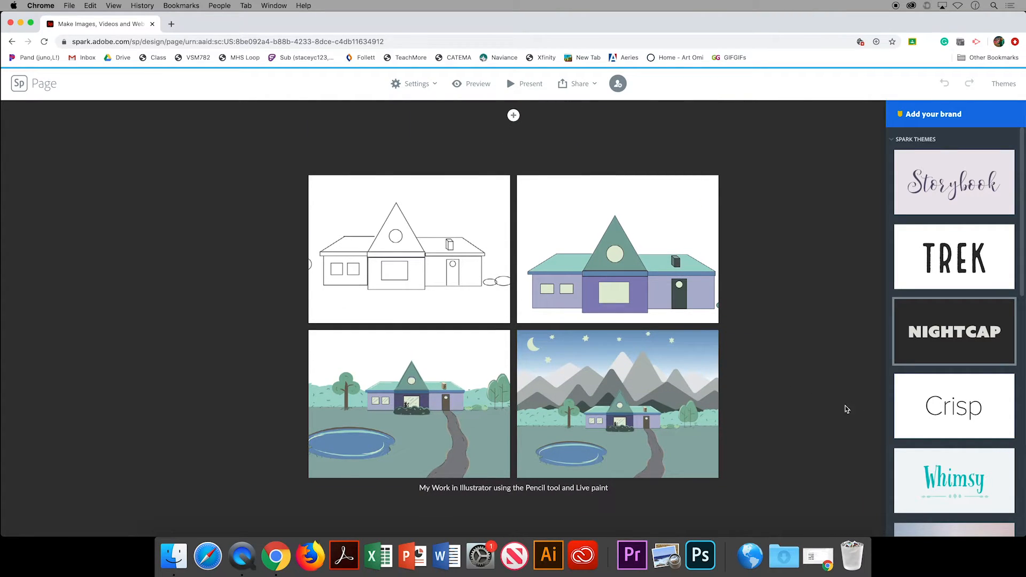
Try the Whimsy theme on the page and check the grid, photo and cover sections.
{"action": "scroll", "coordinate": [825, 411], "scroll_direction": "down", "scroll_amount": 6}
{"action": "scroll", "coordinate": [825, 411], "scroll_direction": "up", "scroll_amount": 5}
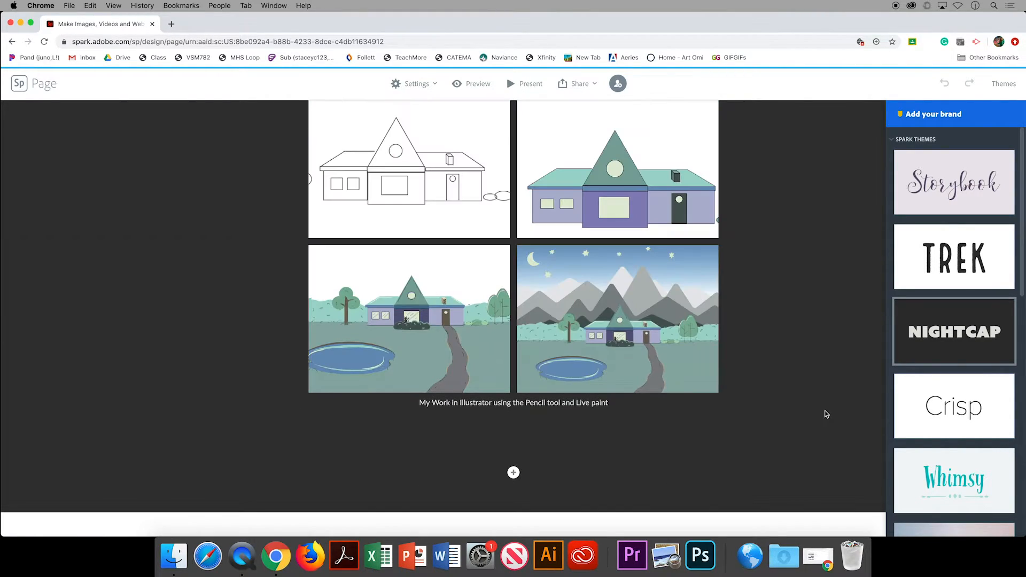
{"action": "left_click", "coordinate": [952, 469]}
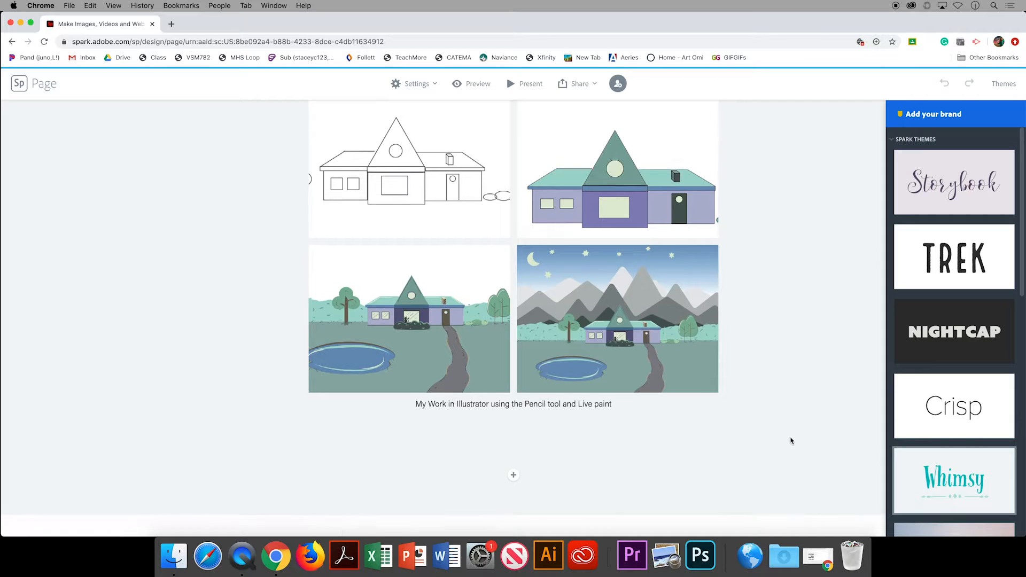
{"action": "scroll", "coordinate": [791, 440], "scroll_direction": "down", "scroll_amount": 4}
{"action": "scroll", "coordinate": [791, 440], "scroll_direction": "up", "scroll_amount": 10}
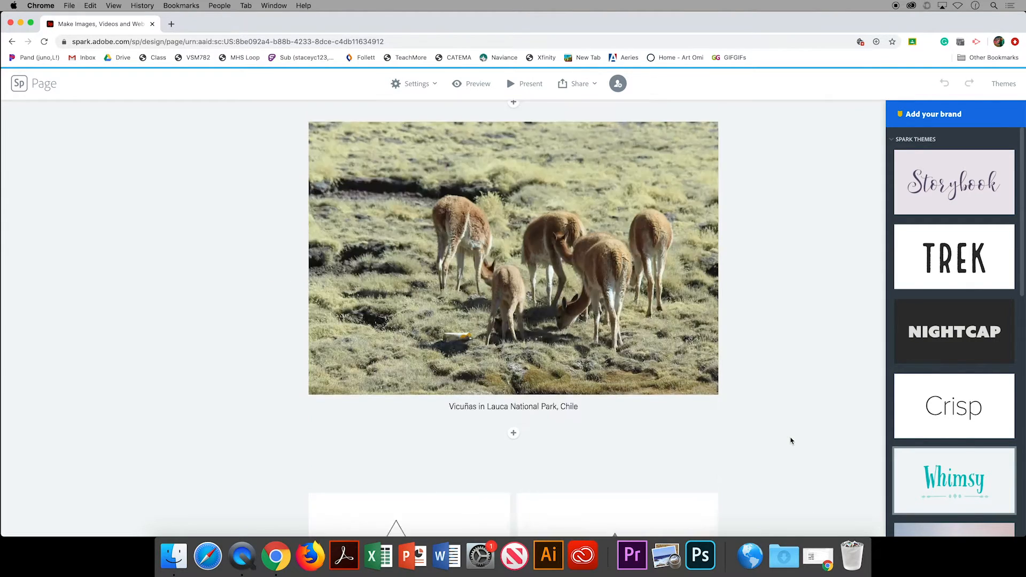
{"action": "scroll", "coordinate": [791, 440], "scroll_direction": "up", "scroll_amount": 6}
Apply the Luca theme to the page.
{"action": "scroll", "coordinate": [937, 480], "scroll_direction": "down", "scroll_amount": 2}
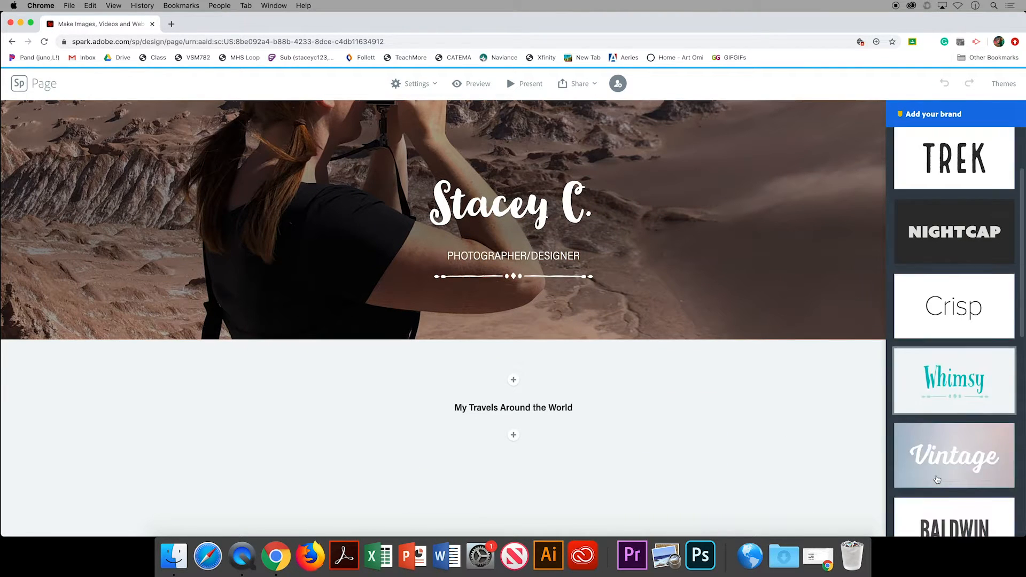
{"action": "scroll", "coordinate": [937, 480], "scroll_direction": "down", "scroll_amount": 9}
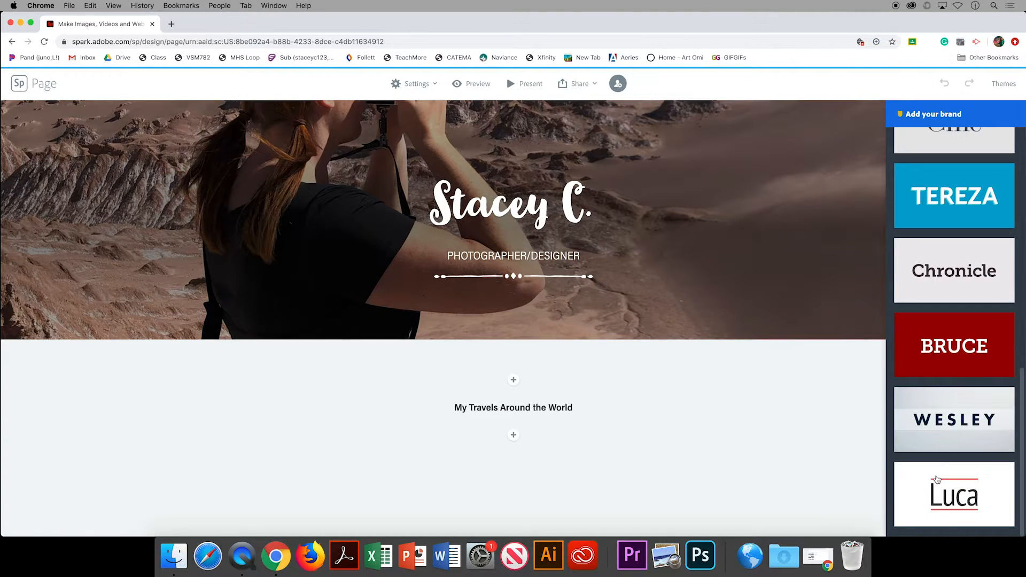
{"action": "left_click", "coordinate": [937, 480]}
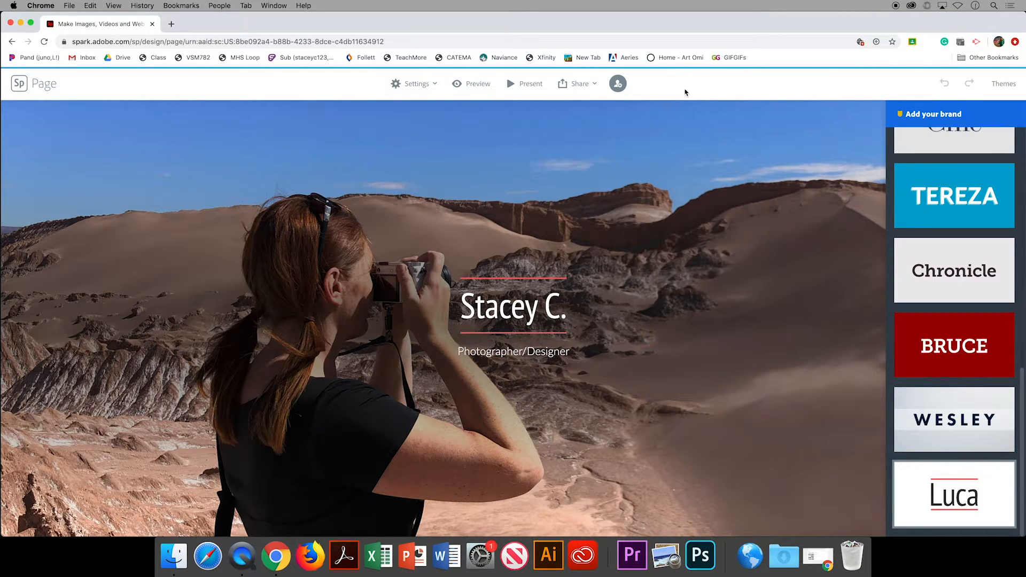
Publish the page in the Education category with the author display turned off, and copy its shareable link.
{"action": "left_click", "coordinate": [584, 91]}
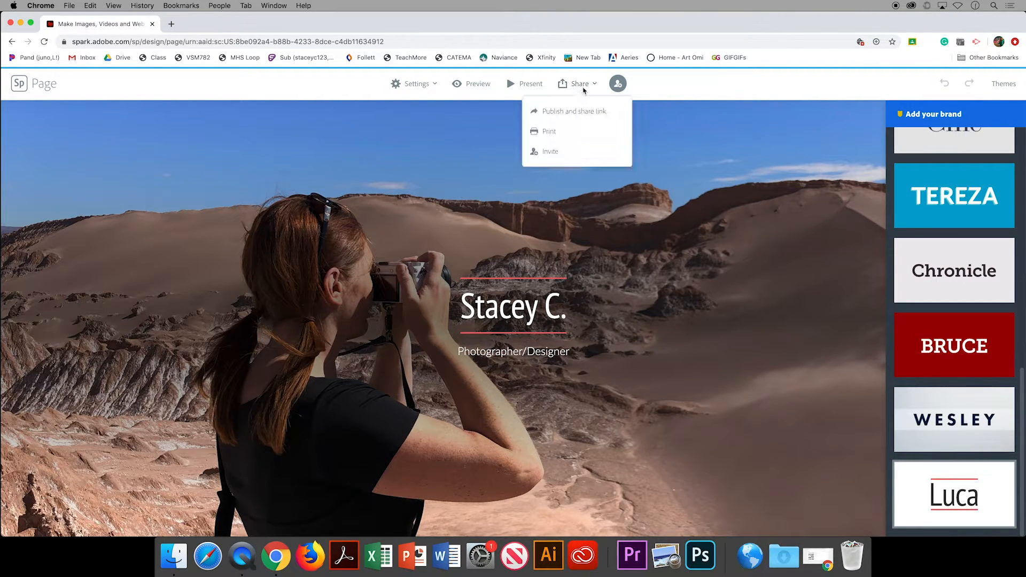
{"action": "left_click", "coordinate": [568, 116]}
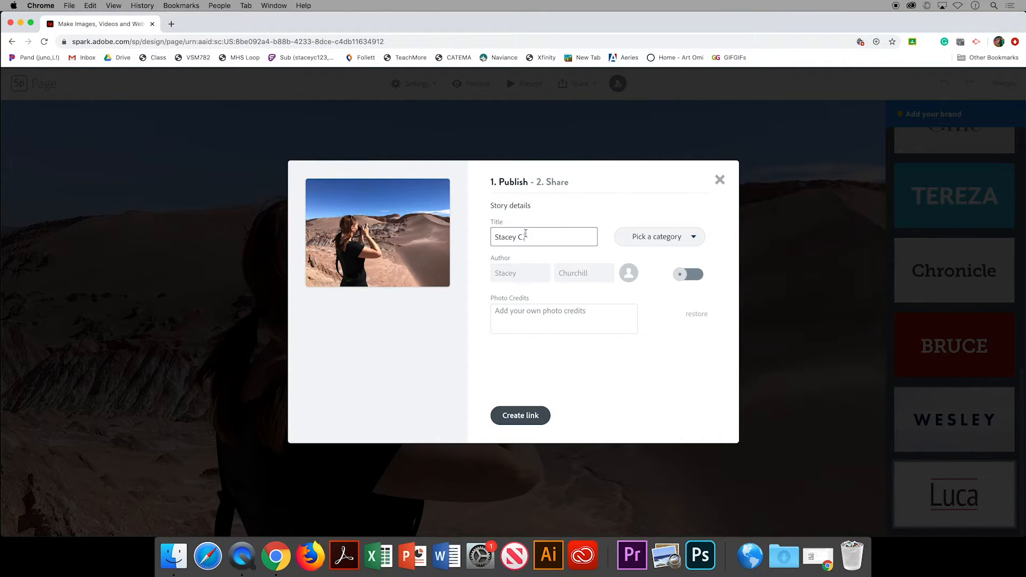
{"action": "left_click", "coordinate": [696, 241]}
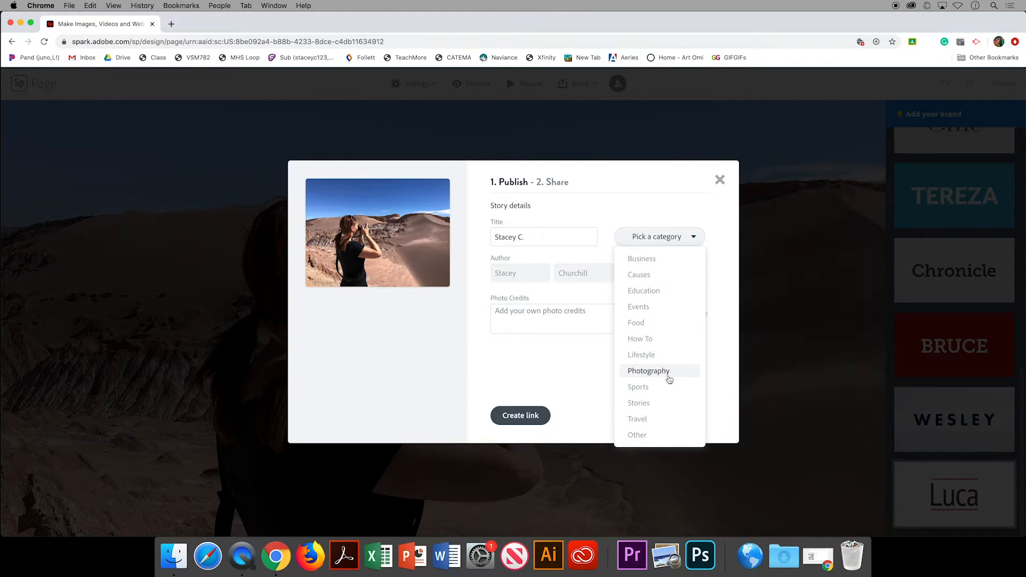
{"action": "left_click", "coordinate": [650, 291]}
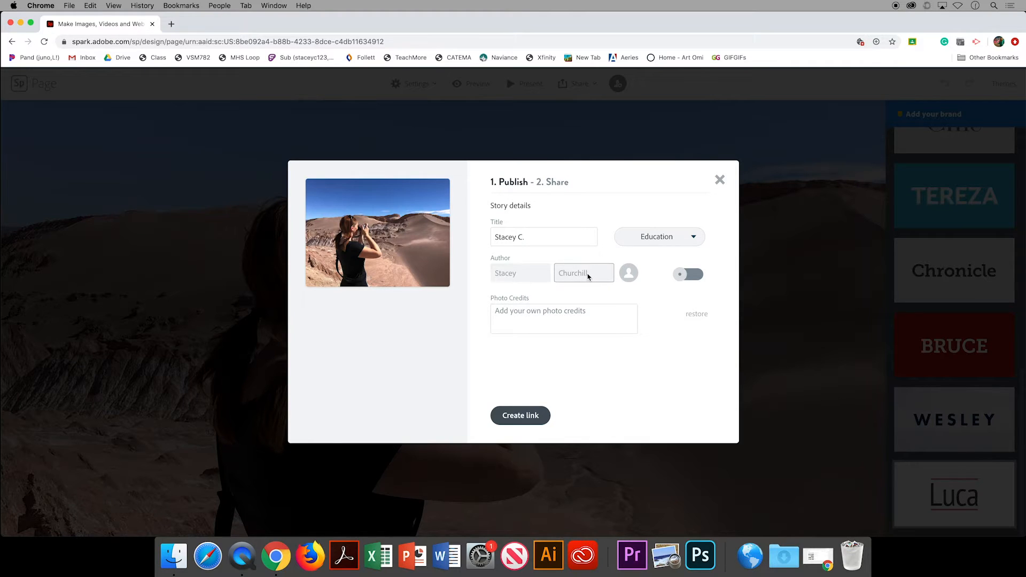
{"action": "left_click", "coordinate": [680, 275]}
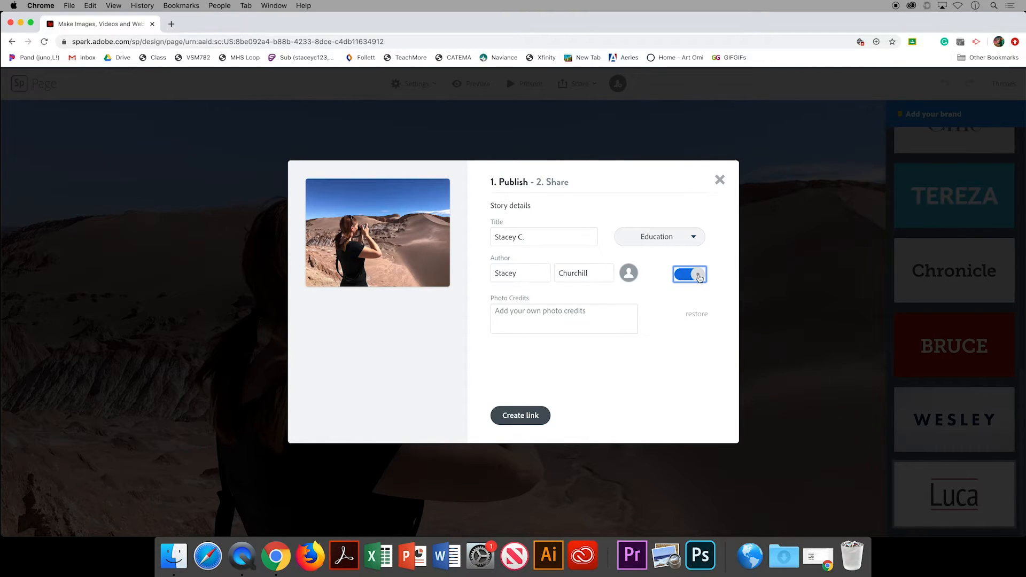
{"action": "left_click", "coordinate": [700, 277]}
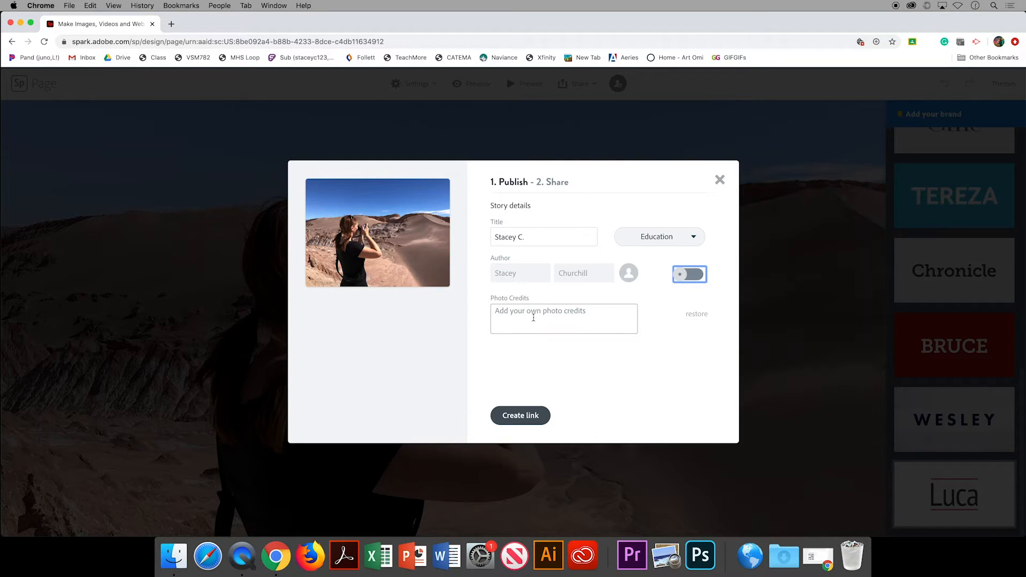
{"action": "left_click", "coordinate": [525, 407]}
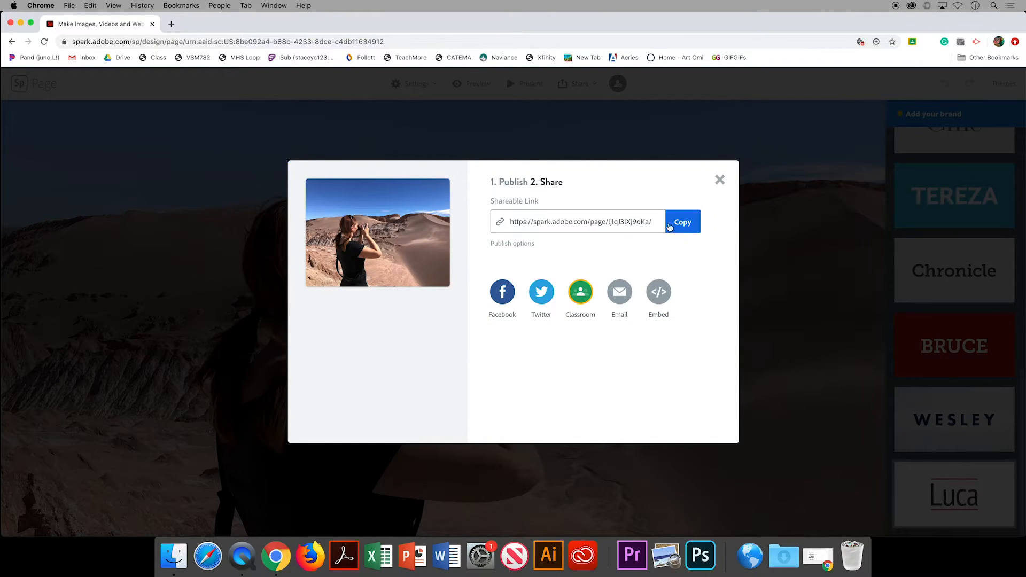
{"action": "left_click", "coordinate": [682, 225]}
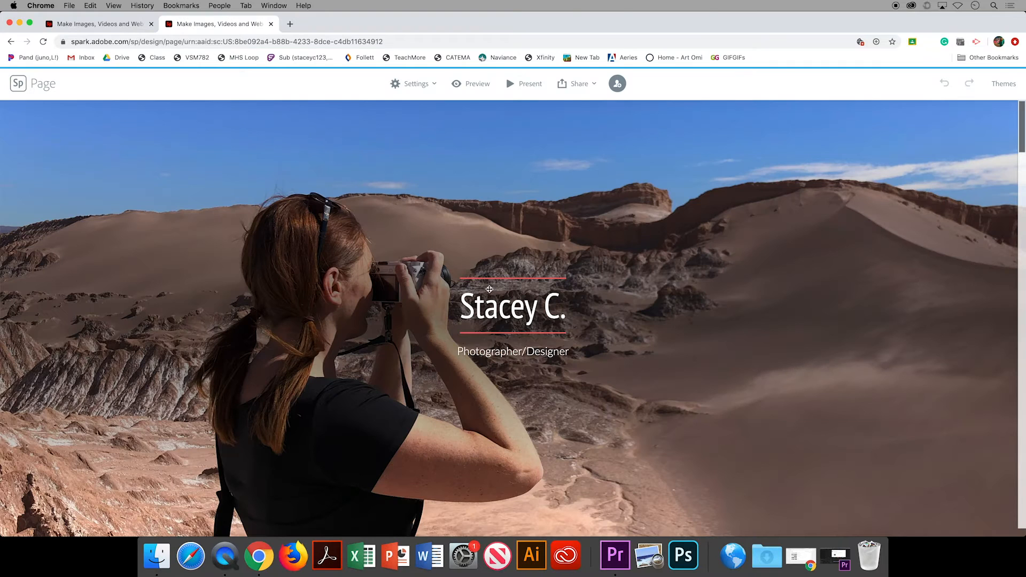
Open the glideshow's photos for editing, check the reorder options of the last illustration, and save the glideshow.
{"action": "scroll", "coordinate": [530, 304], "scroll_direction": "down", "scroll_amount": 15}
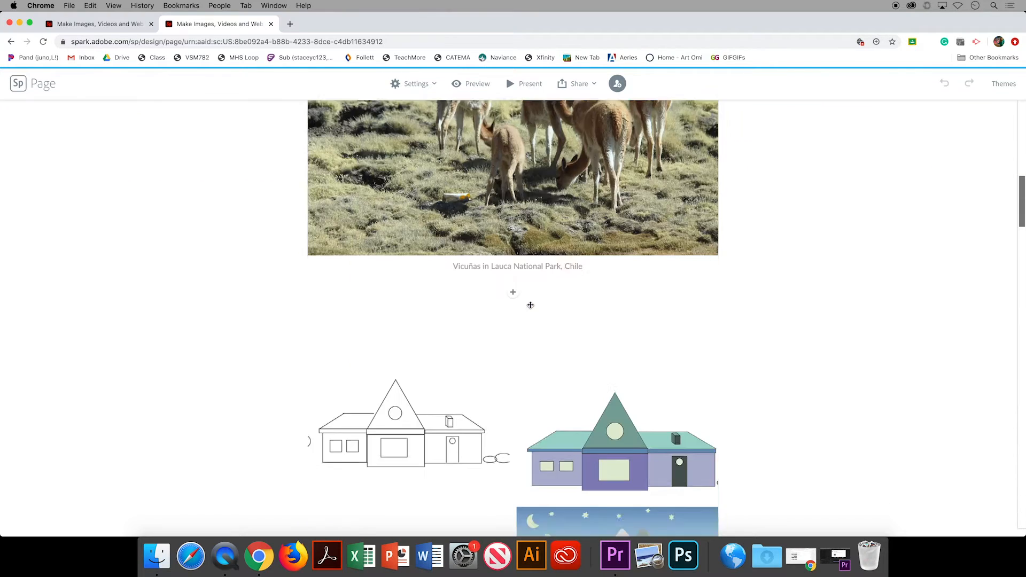
{"action": "scroll", "coordinate": [530, 304], "scroll_direction": "down", "scroll_amount": 8}
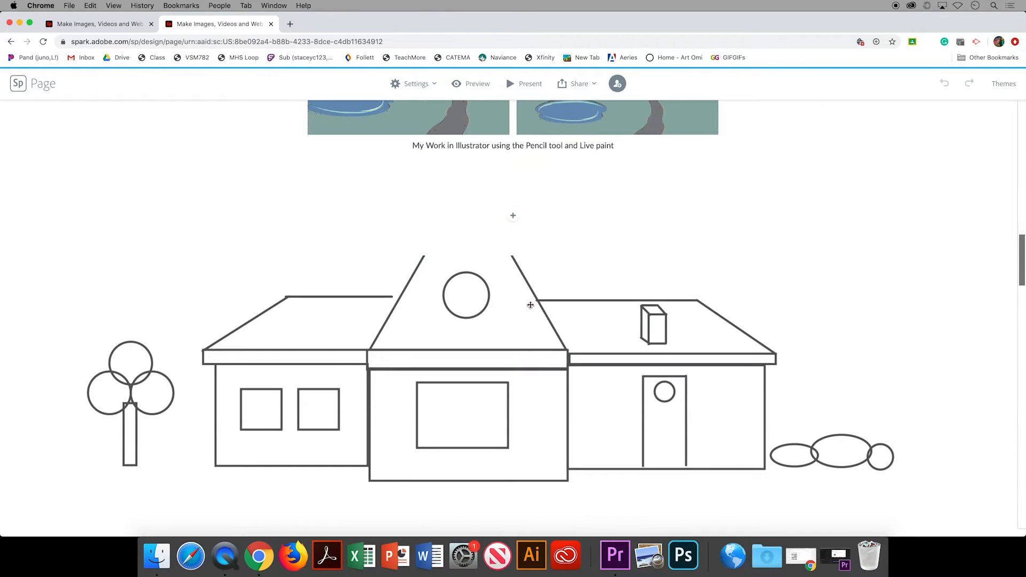
{"action": "scroll", "coordinate": [530, 305], "scroll_direction": "down", "scroll_amount": 3}
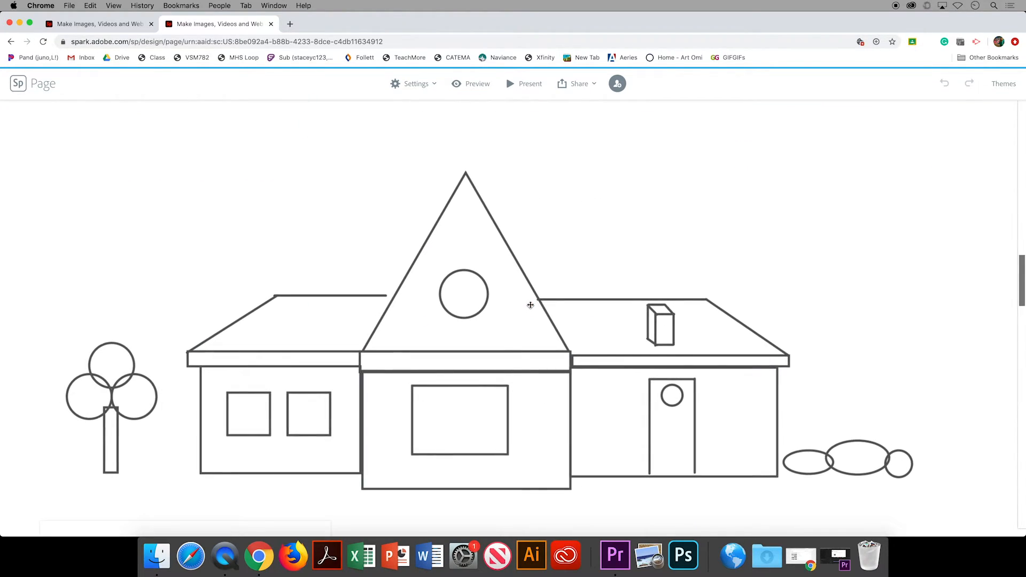
{"action": "left_click", "coordinate": [497, 330]}
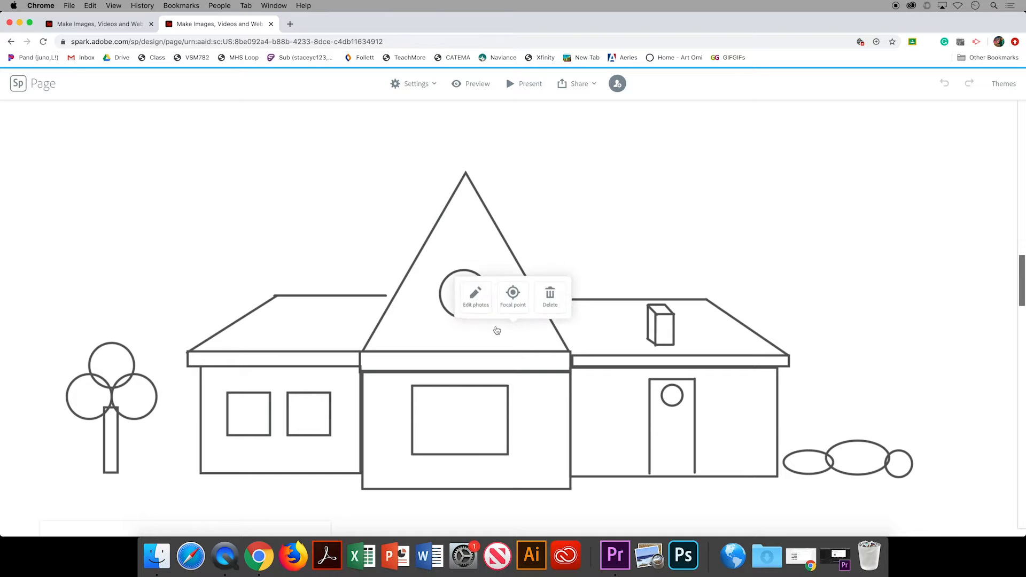
{"action": "left_click", "coordinate": [478, 300]}
{"action": "scroll", "coordinate": [521, 323], "scroll_direction": "down", "scroll_amount": 5}
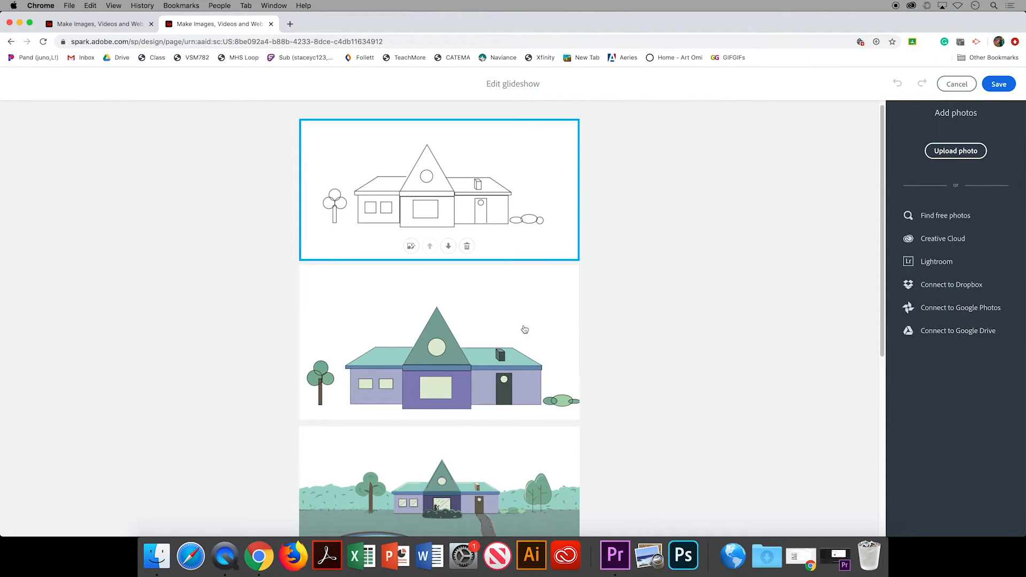
{"action": "scroll", "coordinate": [525, 330], "scroll_direction": "down", "scroll_amount": 2}
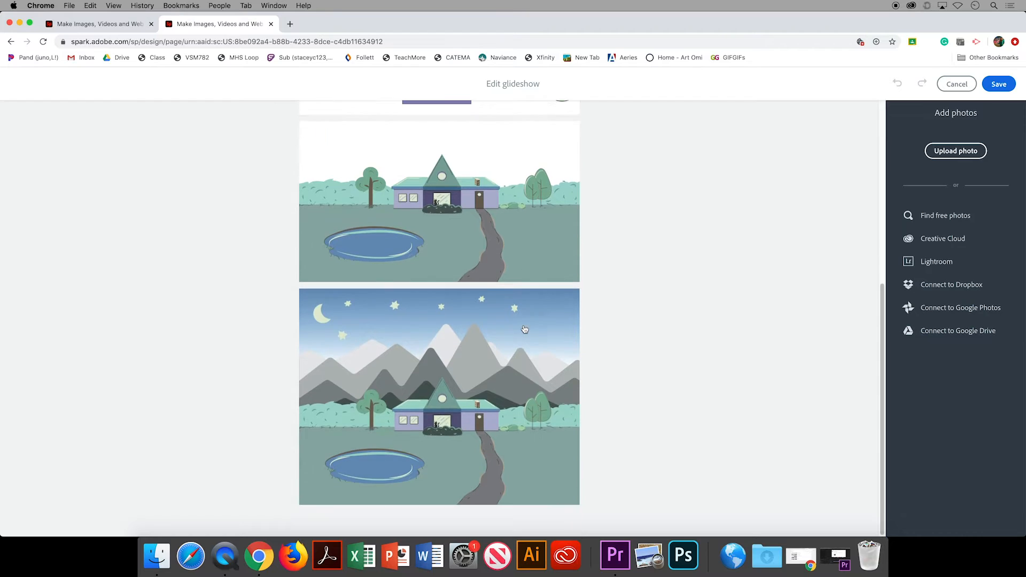
{"action": "left_click", "coordinate": [445, 425]}
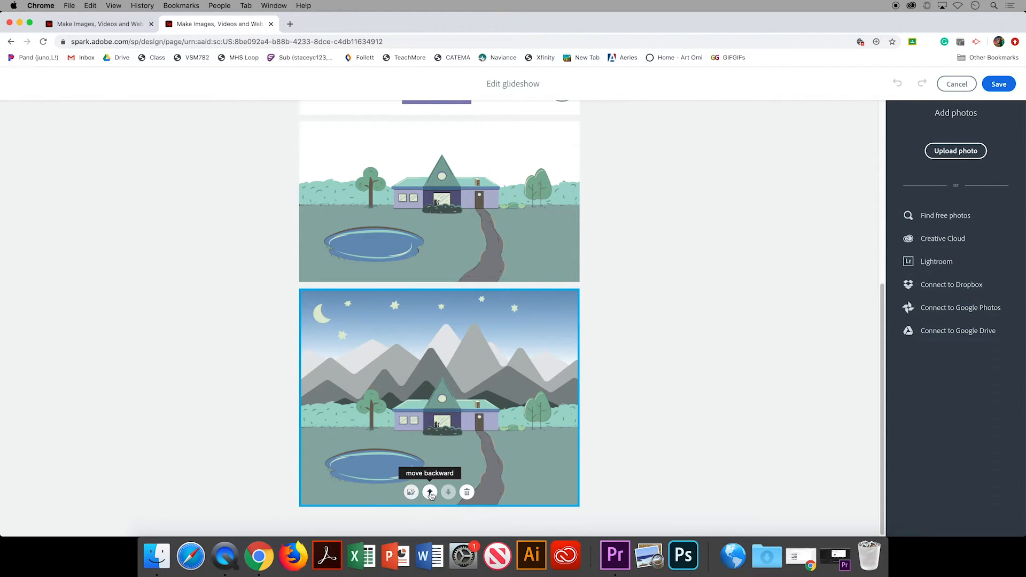
{"action": "left_click", "coordinate": [995, 87]}
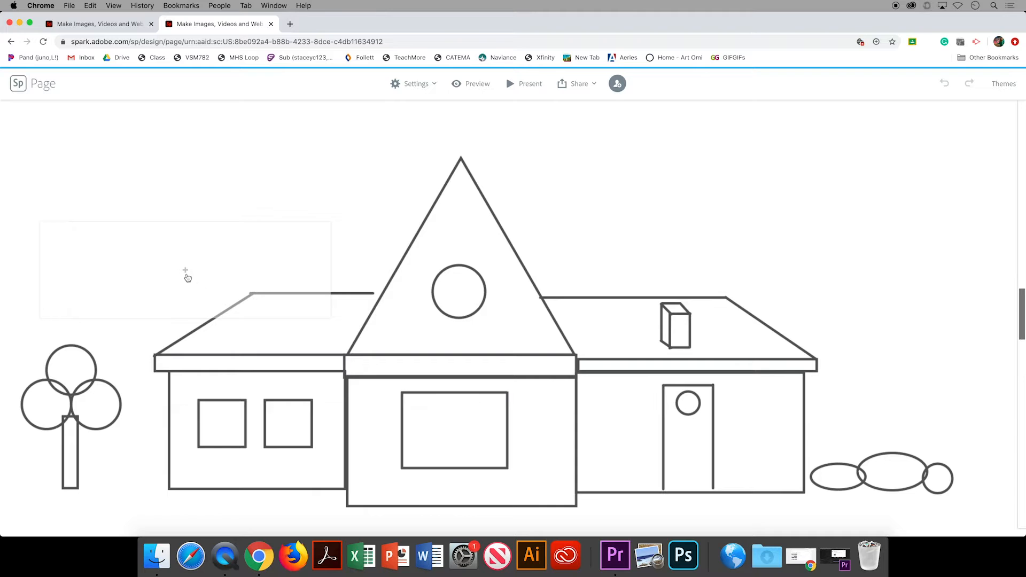
Add the text "Step One: Outline with Shaper Tool" to the caption box on the glideshow's outline illustration.
{"action": "left_click", "coordinate": [186, 274]}
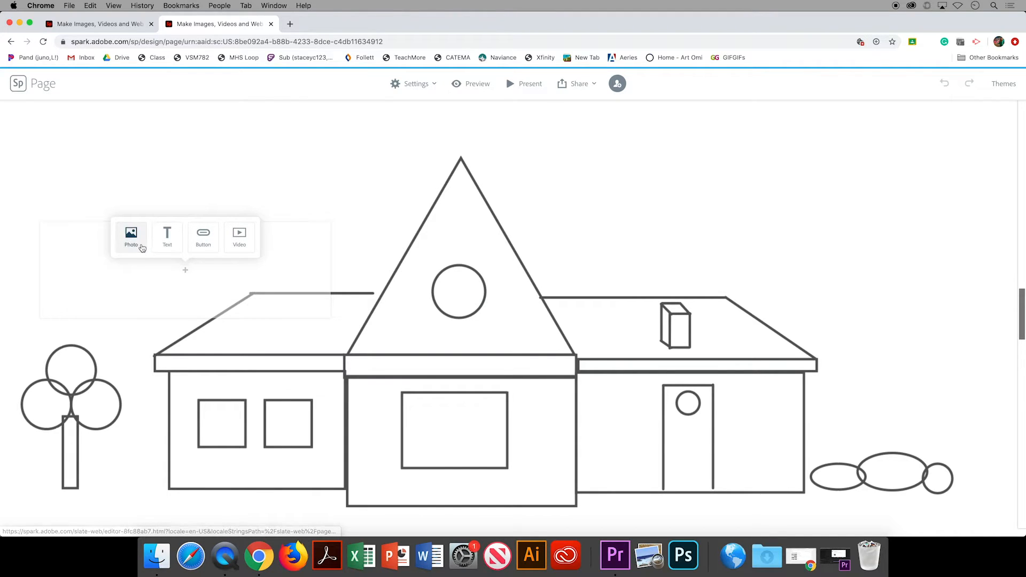
{"action": "left_click", "coordinate": [167, 236]}
{"action": "type", "text": "Step "}
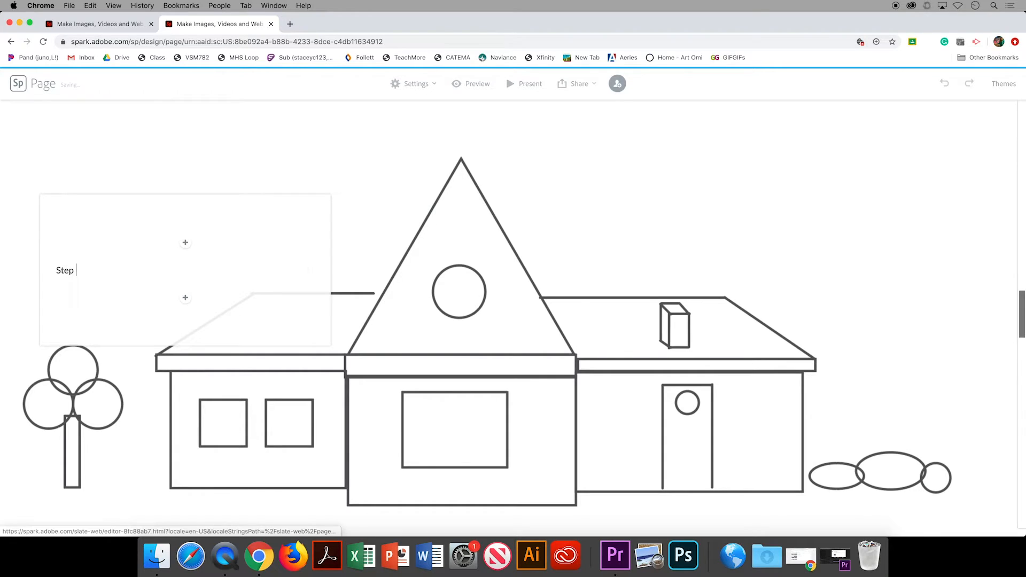
{"action": "type", "text": "One: Outline with Shaper Tool"}
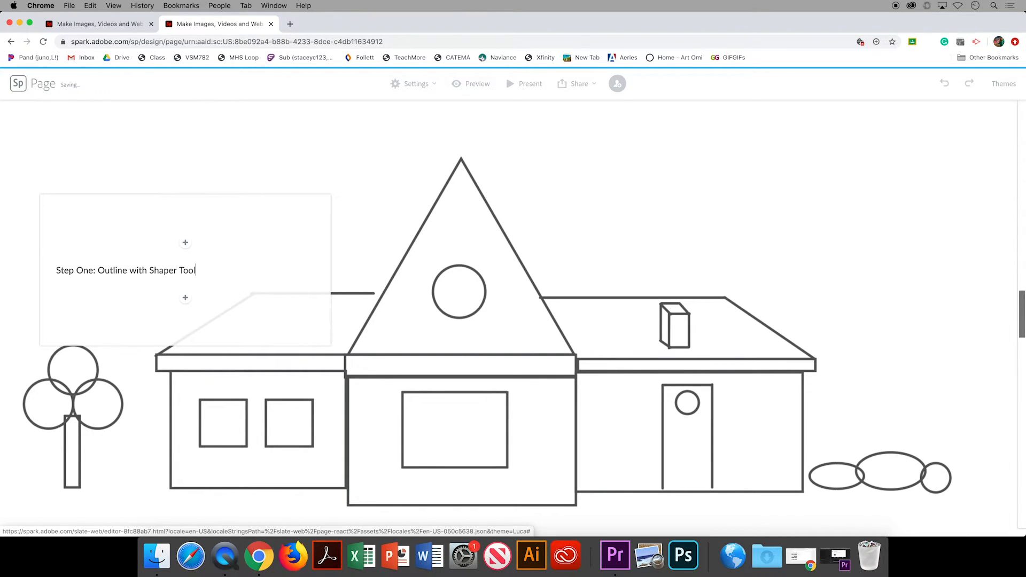
Check which content types the caption box accepts and move the box to the right side of the outline illustration.
{"action": "left_click", "coordinate": [187, 299]}
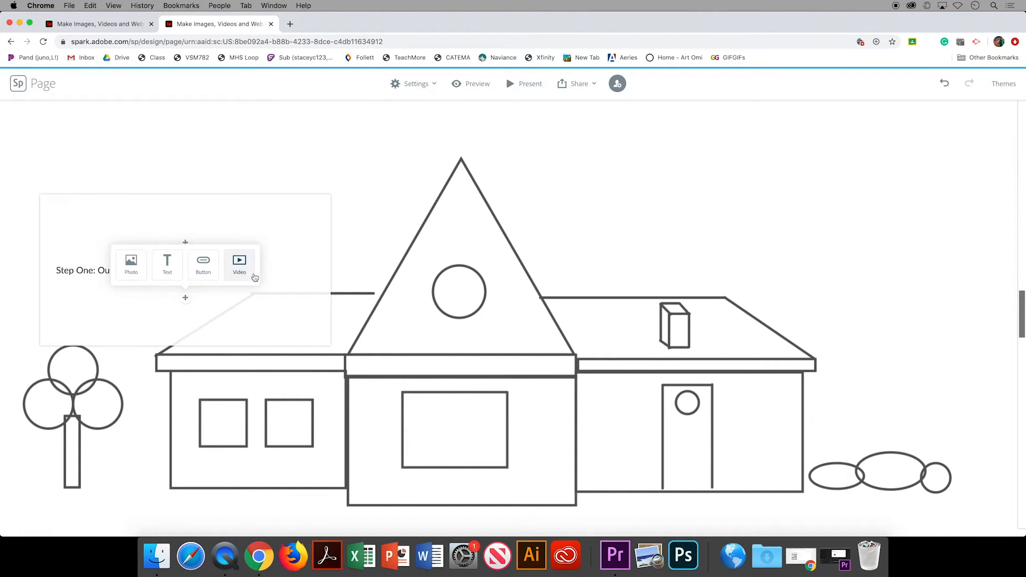
{"action": "left_click", "coordinate": [366, 266]}
{"action": "left_click", "coordinate": [186, 214]}
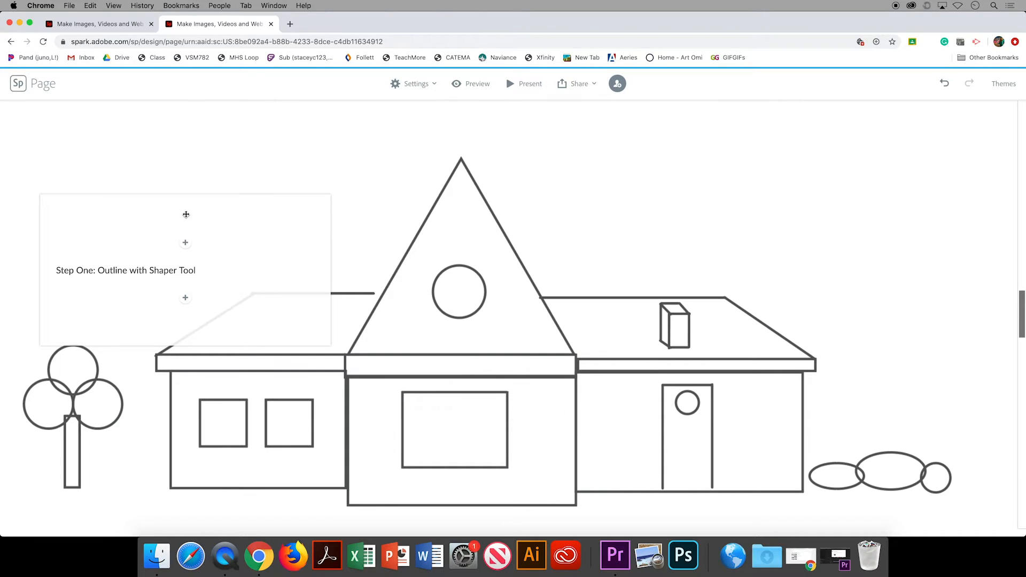
{"action": "left_click_drag", "start_coordinate": [166, 209], "coordinate": [871, 191]}
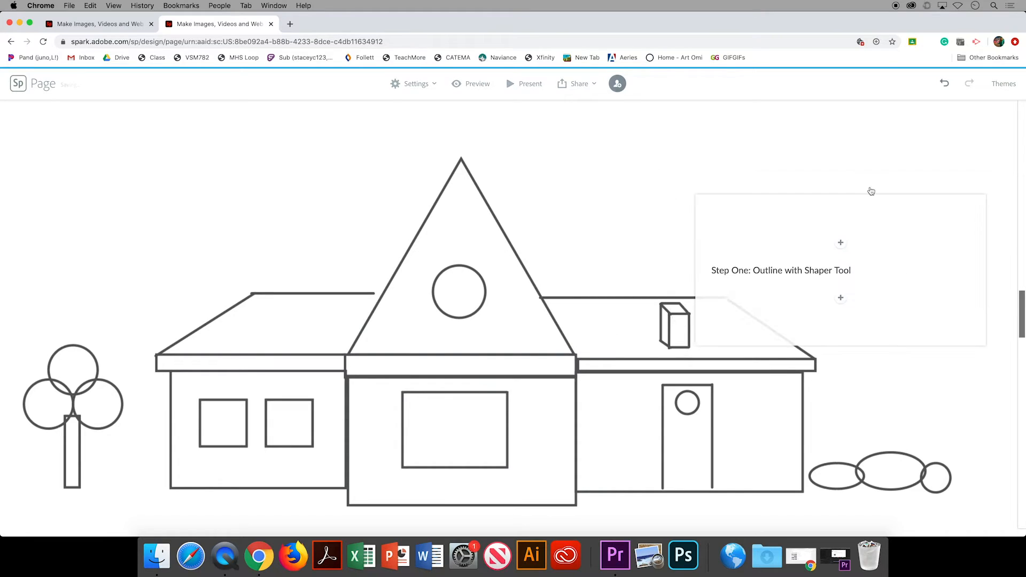
Set the outline illustration's focal point on the round gable window and save it.
{"action": "left_click", "coordinate": [890, 388]}
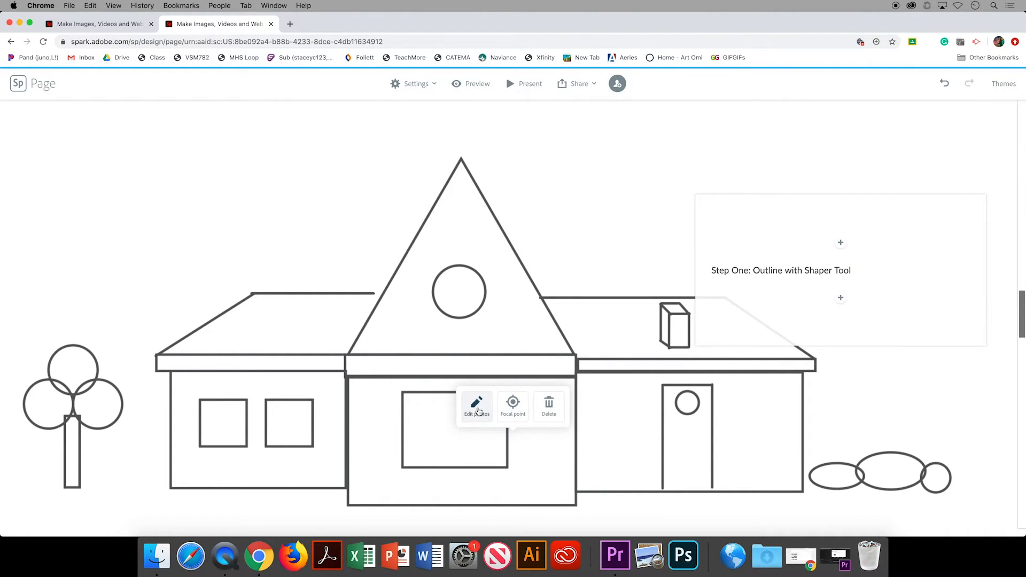
{"action": "left_click", "coordinate": [513, 407]}
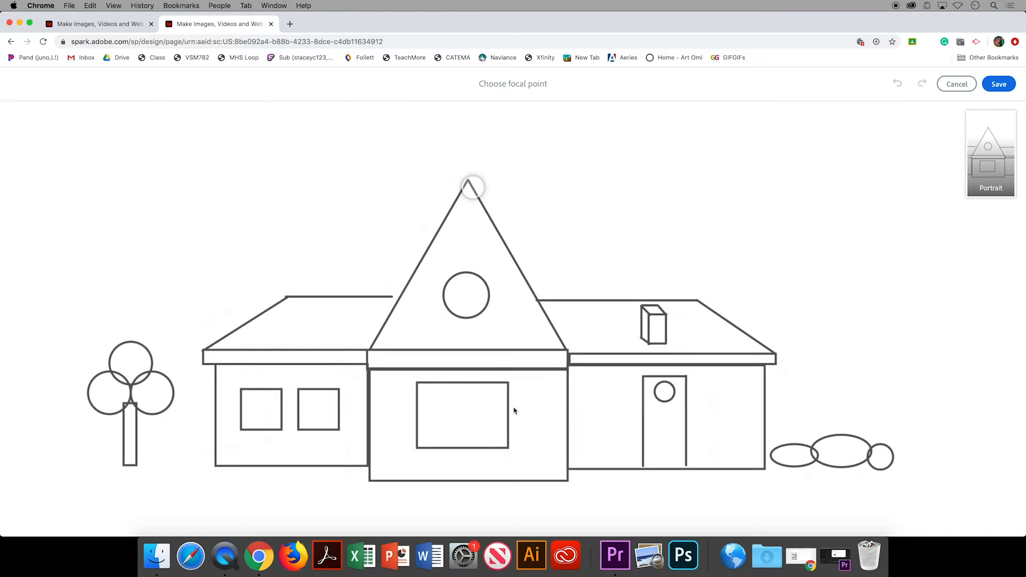
{"action": "mouse_move", "coordinate": [472, 191]}
{"action": "left_mouse_down"}
{"action": "mouse_move", "coordinate": [470, 277]}
{"action": "mouse_move", "coordinate": [620, 326]}
{"action": "mouse_move", "coordinate": [737, 348]}
{"action": "mouse_move", "coordinate": [117, 378]}
{"action": "mouse_move", "coordinate": [382, 390]}
{"action": "mouse_move", "coordinate": [459, 372]}
{"action": "mouse_move", "coordinate": [471, 284]}
{"action": "left_mouse_up"}
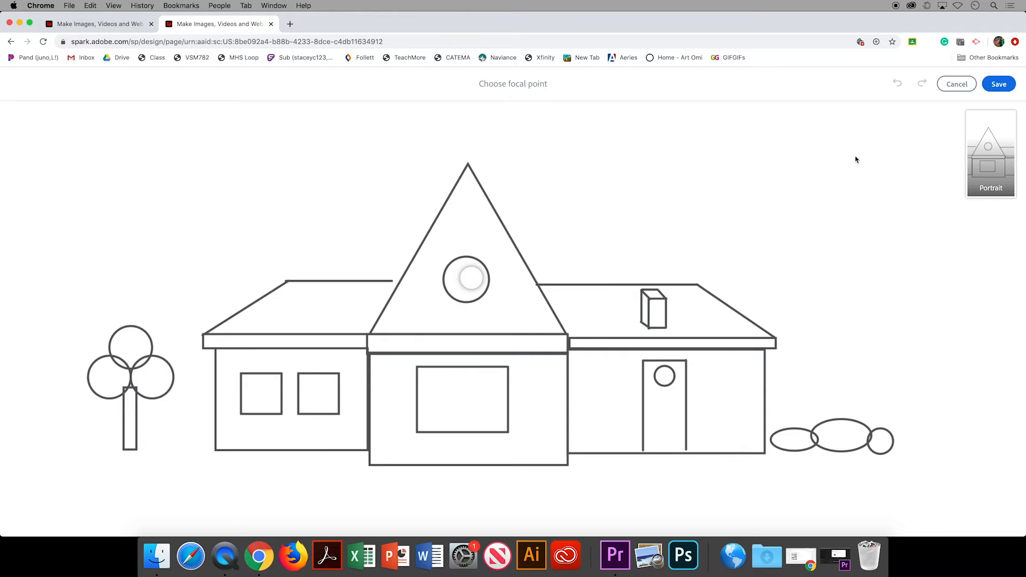
{"action": "left_click", "coordinate": [999, 86]}
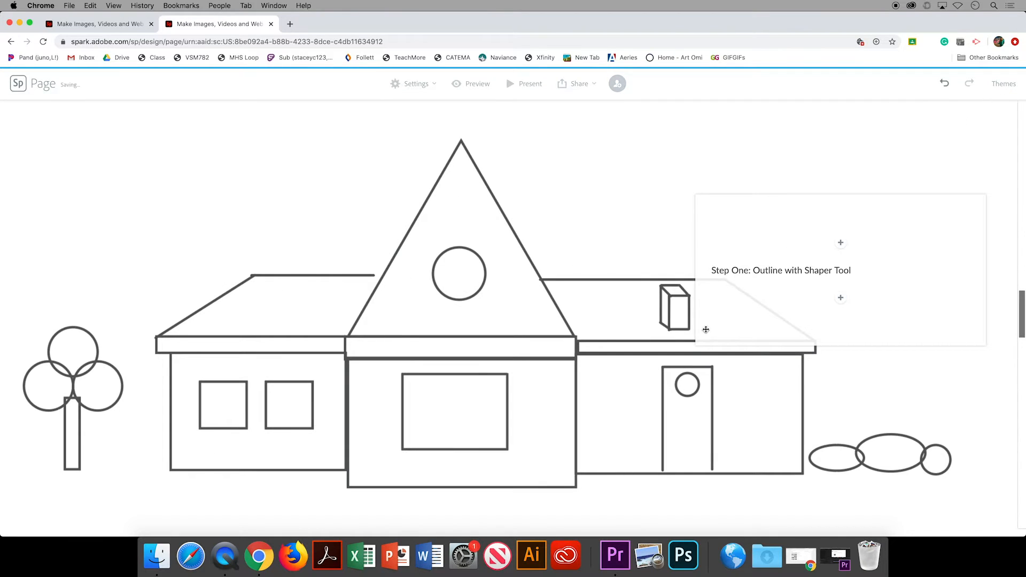
Add a split layout below the glideshow and fill its image half with the two-dogs photo from the Creative Cloud Photos folder.
{"action": "scroll", "coordinate": [626, 410], "scroll_direction": "down", "scroll_amount": 10}
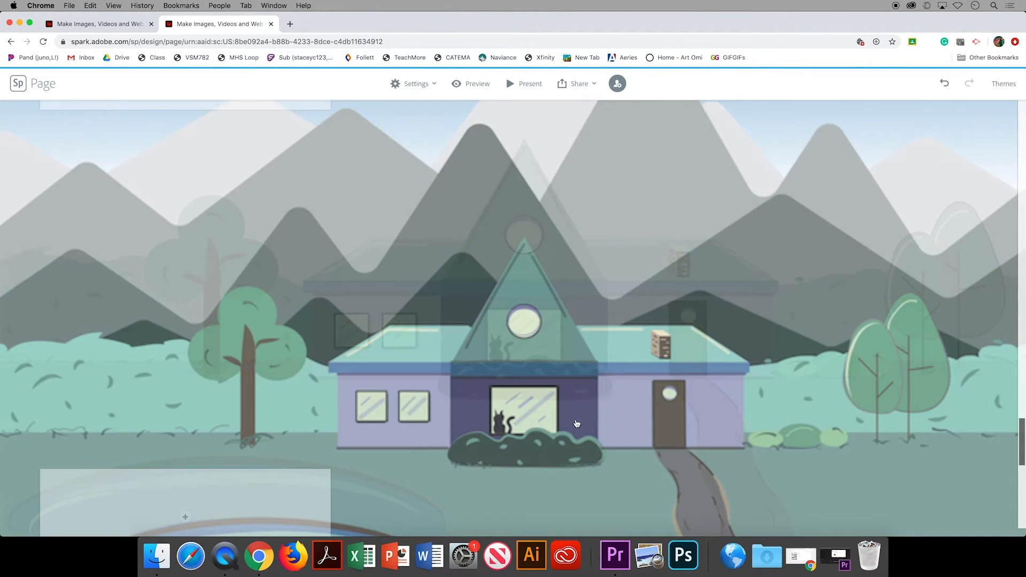
{"action": "scroll", "coordinate": [577, 424], "scroll_direction": "down", "scroll_amount": 5}
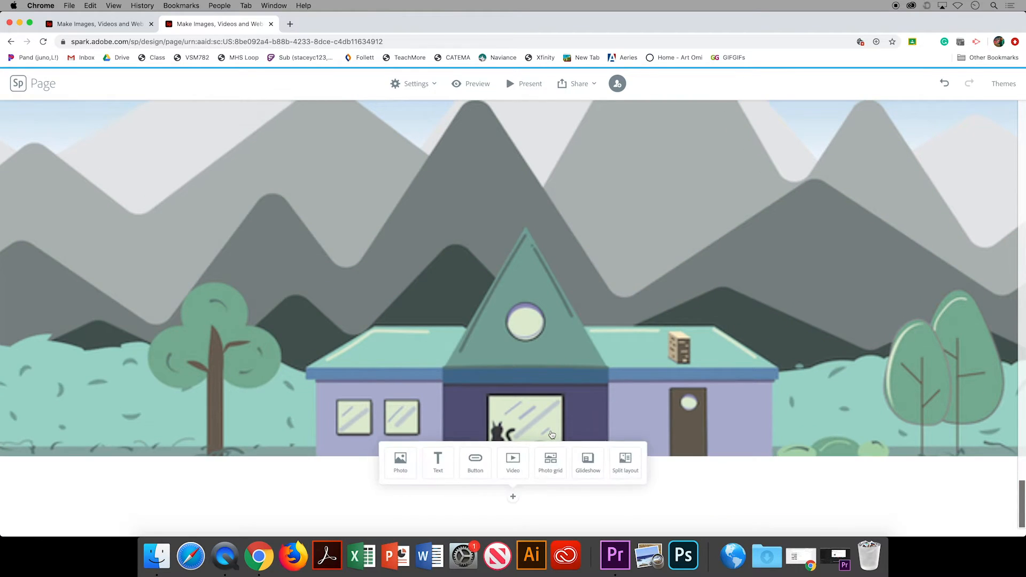
{"action": "left_click", "coordinate": [621, 465]}
{"action": "left_click", "coordinate": [256, 314]}
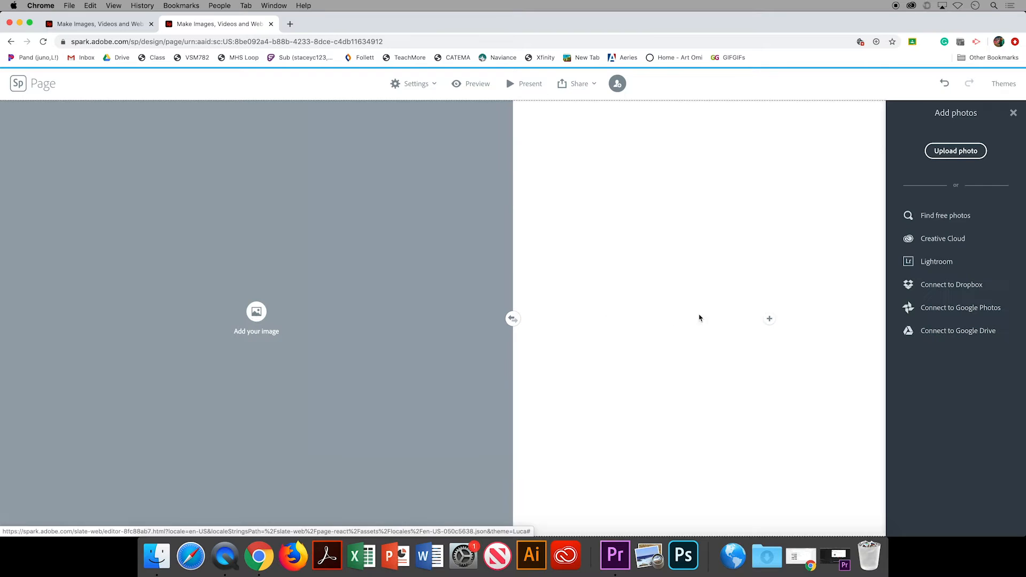
{"action": "left_click", "coordinate": [939, 239]}
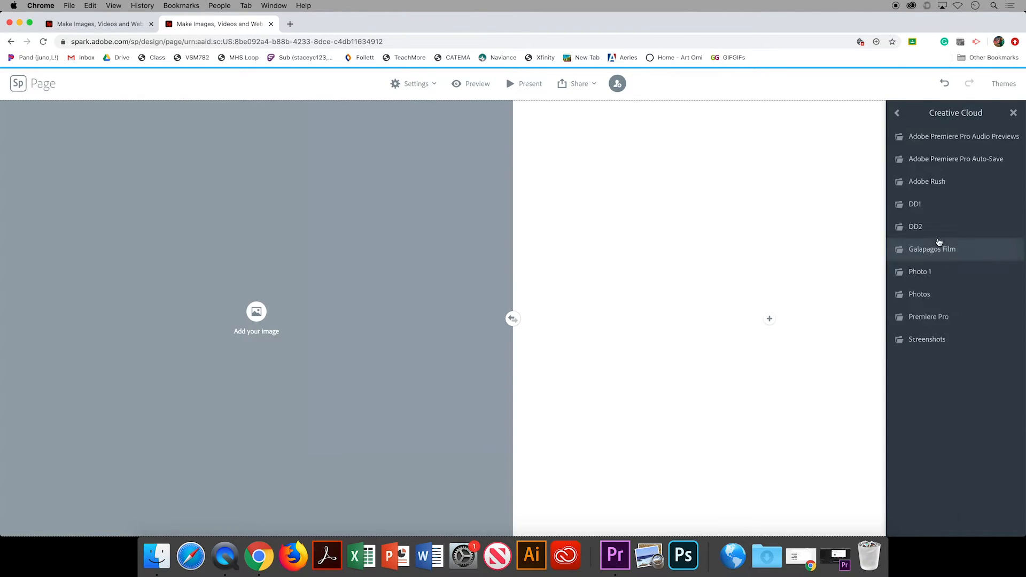
{"action": "left_click", "coordinate": [929, 294]}
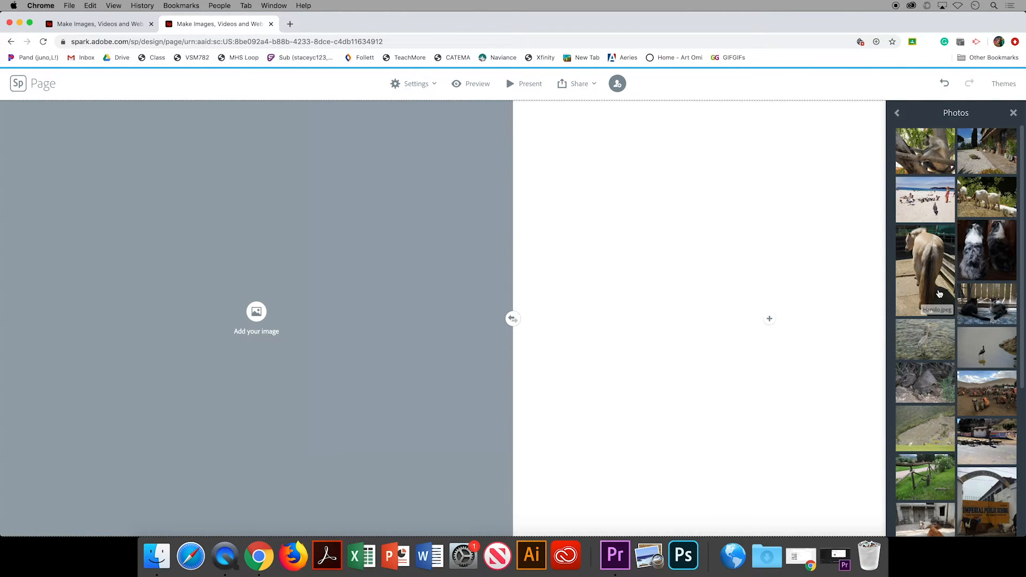
{"action": "left_click", "coordinate": [993, 252]}
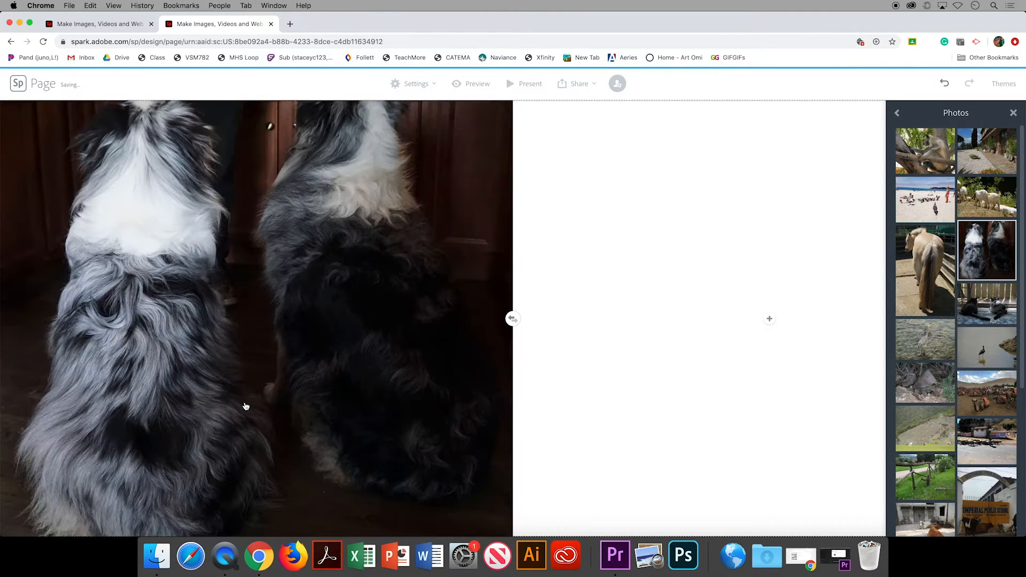
Move the dog photo's focal point up to the photo's upper part, between the dogs' heads, and save it.
{"action": "left_click", "coordinate": [262, 355]}
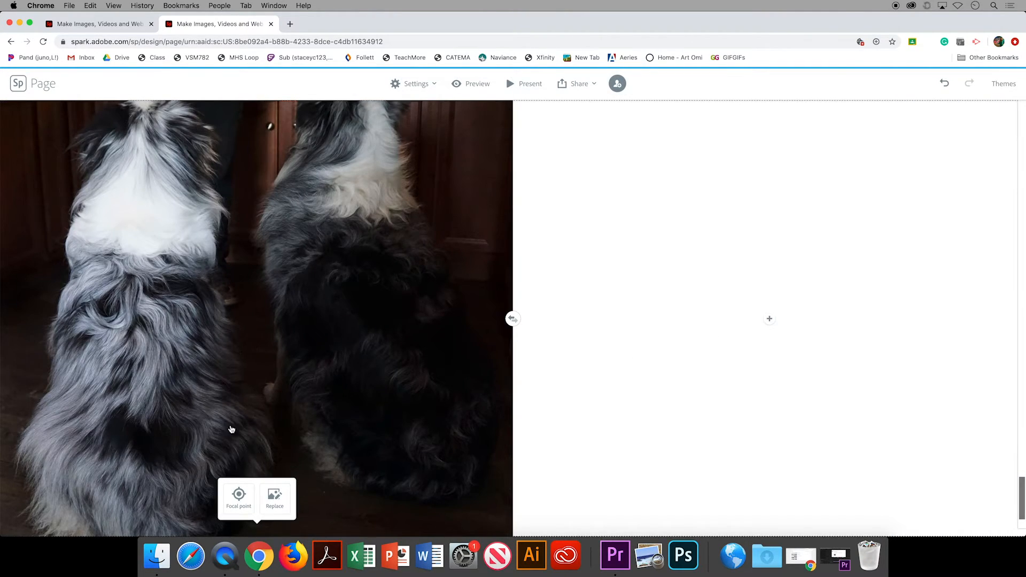
{"action": "left_click", "coordinate": [238, 498]}
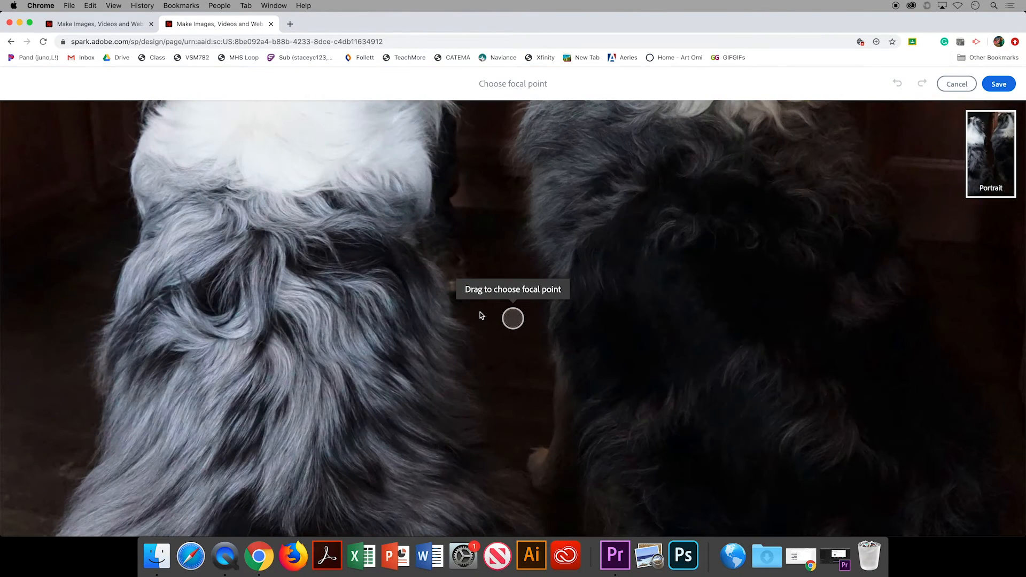
{"action": "left_click_drag", "start_coordinate": [509, 321], "coordinate": [517, 111]}
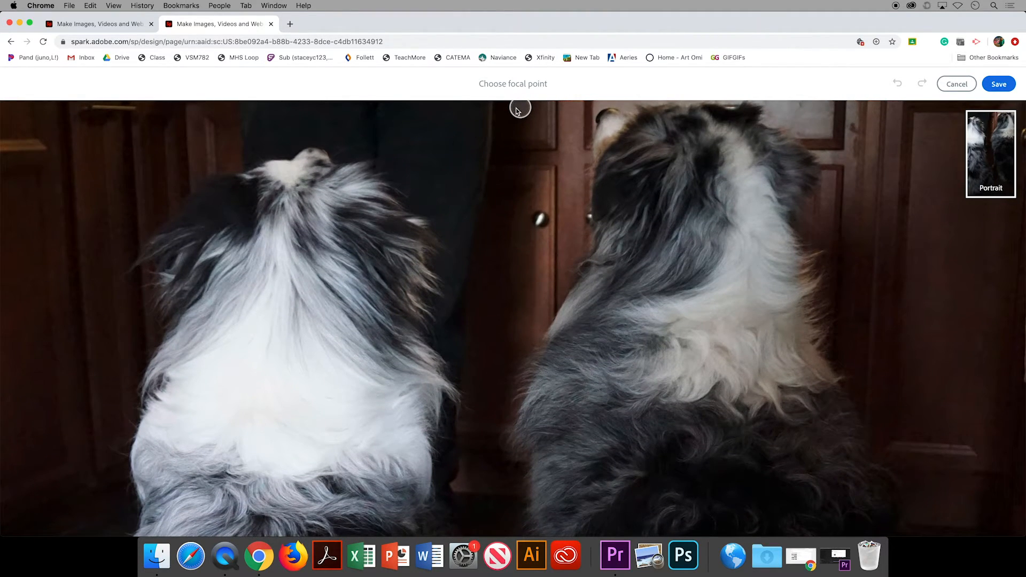
{"action": "left_click", "coordinate": [997, 84]}
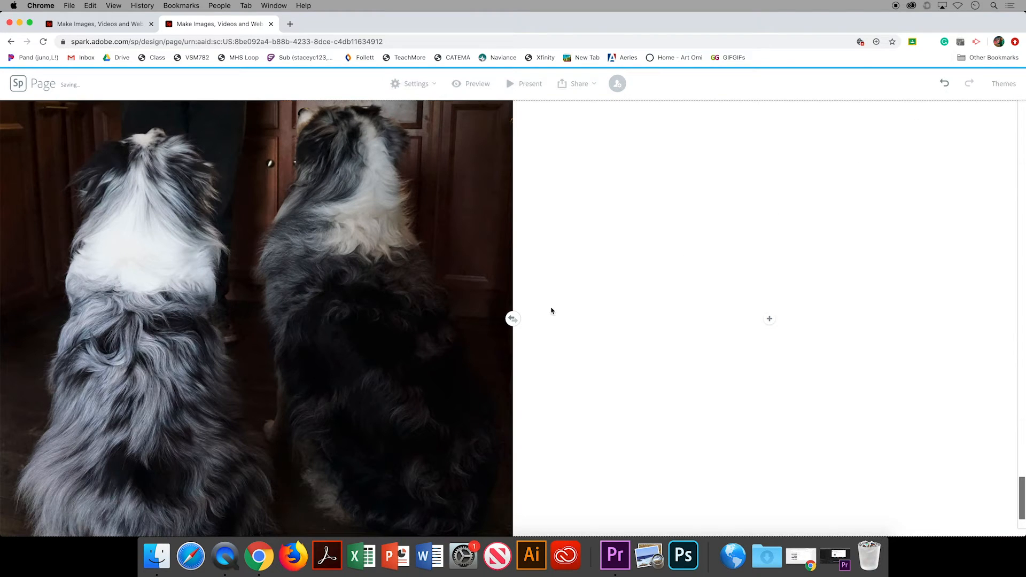
Add the text "Lakota and Ty waiting for their treat" to the empty half of the split layout.
{"action": "left_click", "coordinate": [769, 319]}
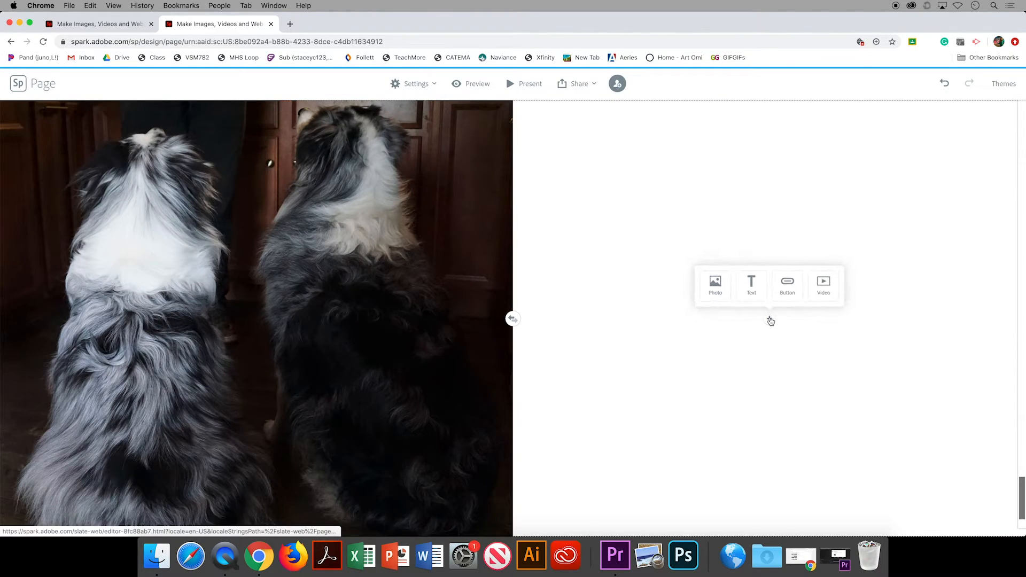
{"action": "left_click", "coordinate": [752, 289]}
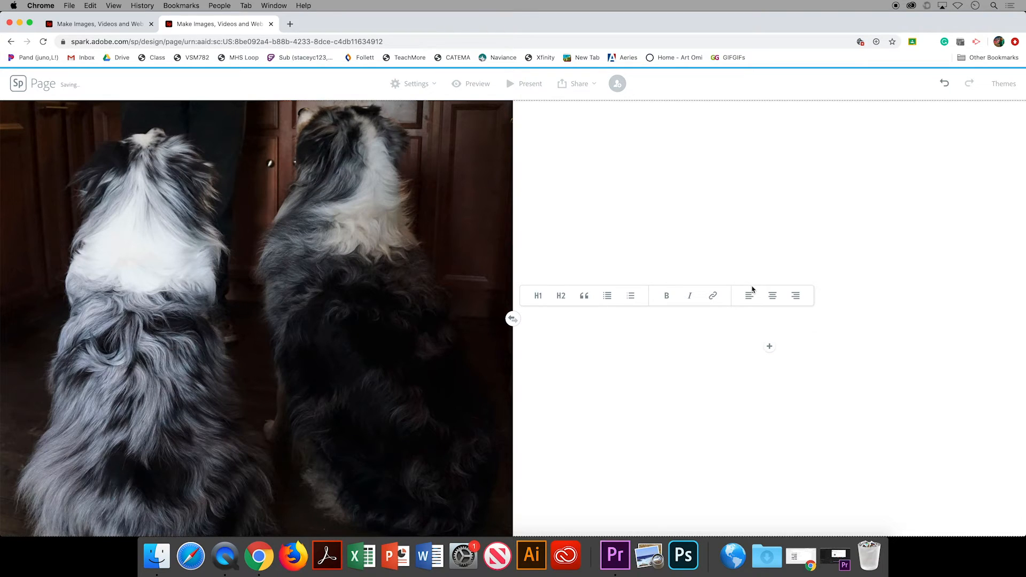
{"action": "type", "text": "Lakot"}
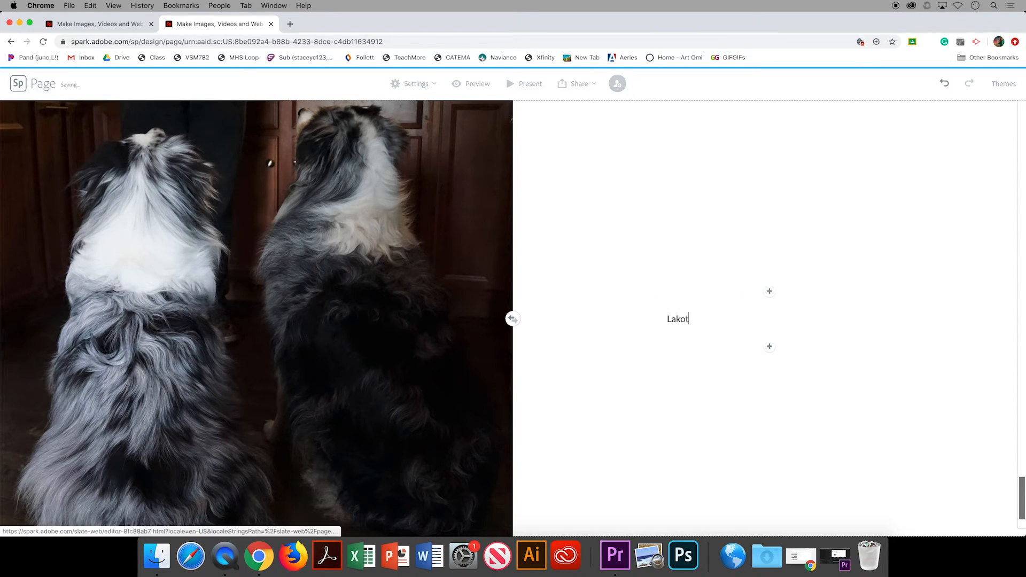
{"action": "type", "text": "a and Ty"}
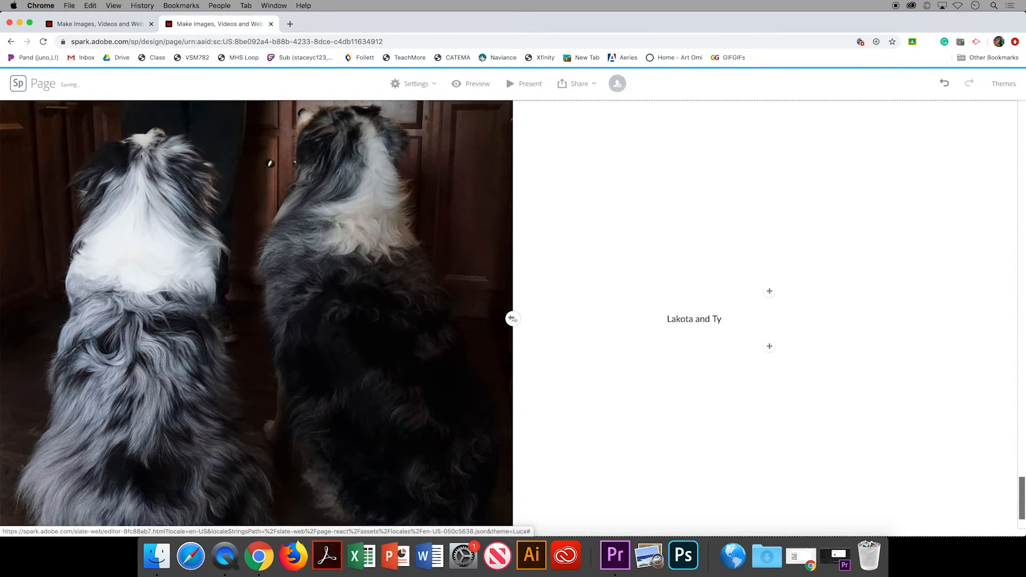
{"action": "type", "text": " waiting for their treat"}
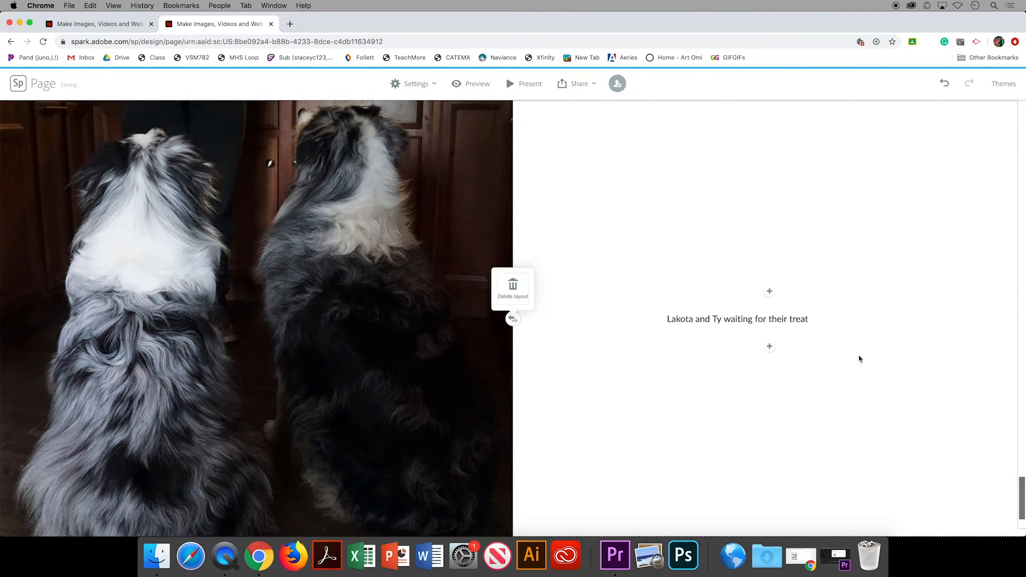
Open the publish and share link options and update the page's published link with the latest changes.
{"action": "scroll", "coordinate": [848, 481], "scroll_direction": "up", "scroll_amount": 10}
{"action": "scroll", "coordinate": [848, 484], "scroll_direction": "up", "scroll_amount": 15}
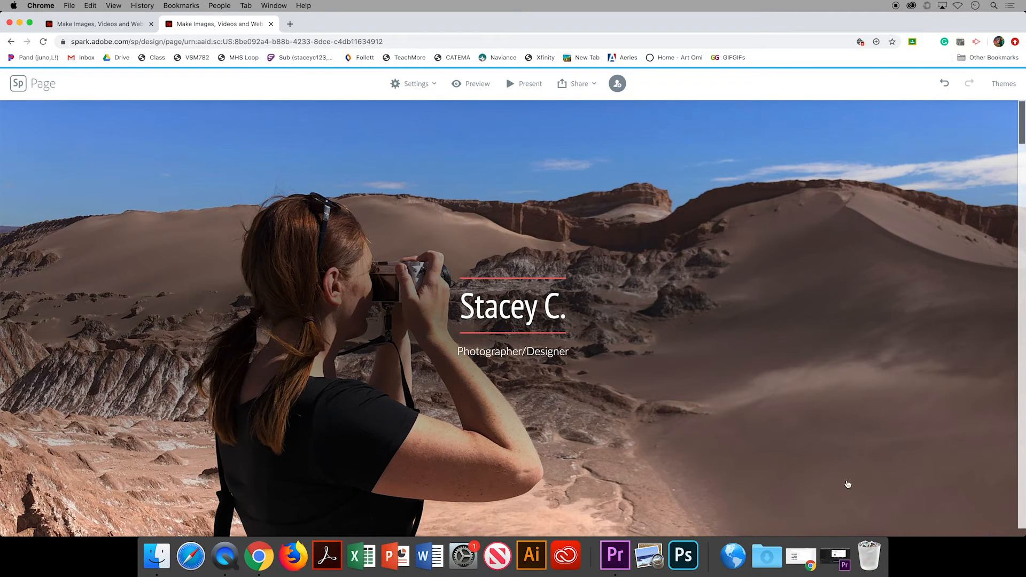
{"action": "left_click", "coordinate": [579, 85]}
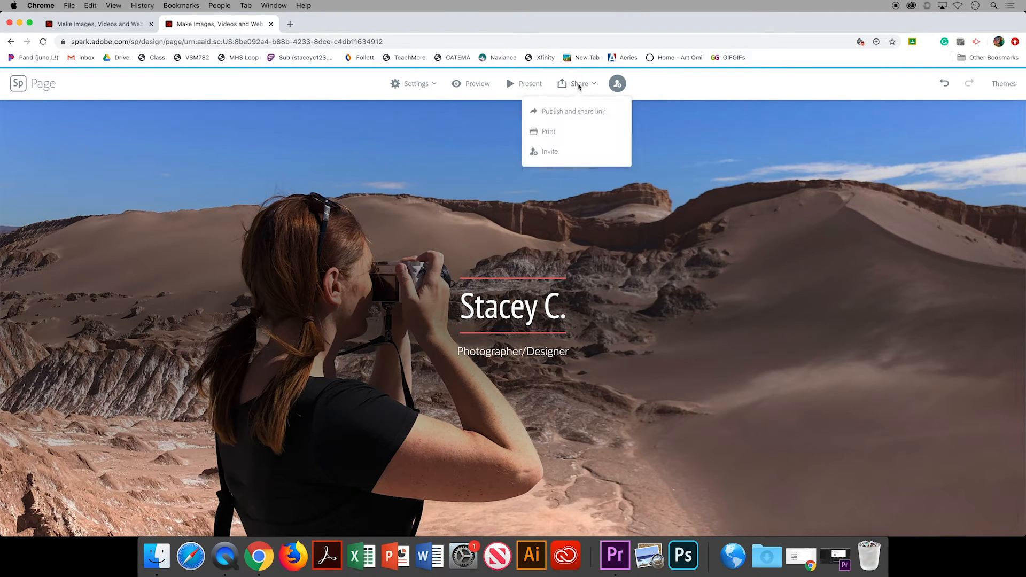
{"action": "left_click", "coordinate": [575, 113]}
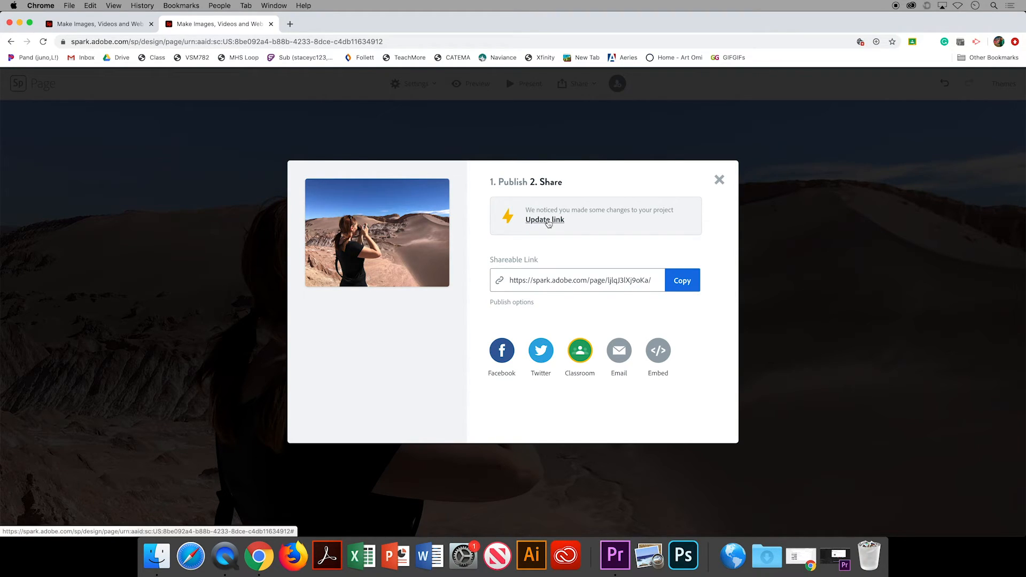
{"action": "left_click", "coordinate": [547, 223]}
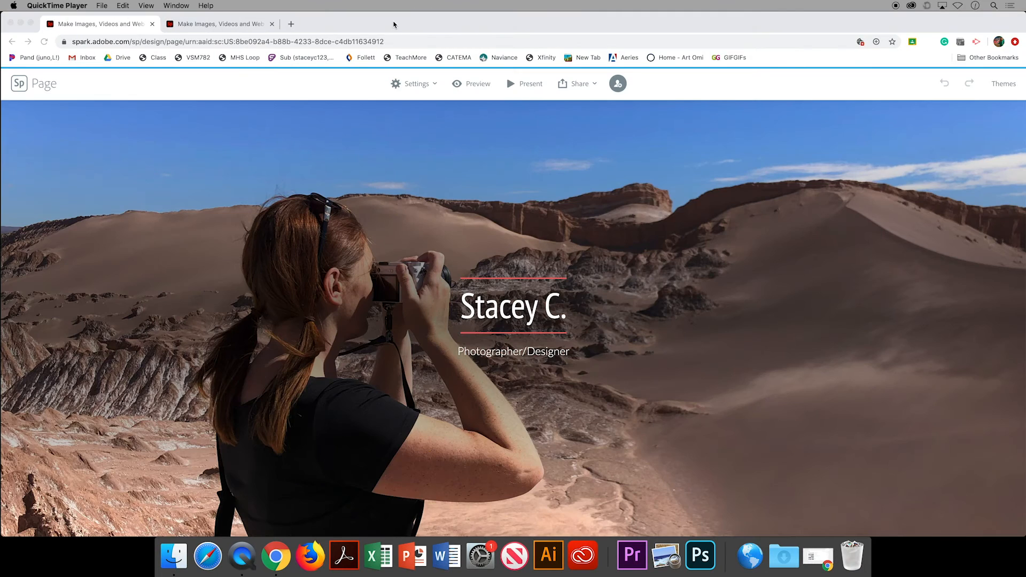
Switch to the Spark home page and check the management options of the recent portfolio project.
{"action": "left_click", "coordinate": [246, 25]}
{"action": "left_click", "coordinate": [202, 25]}
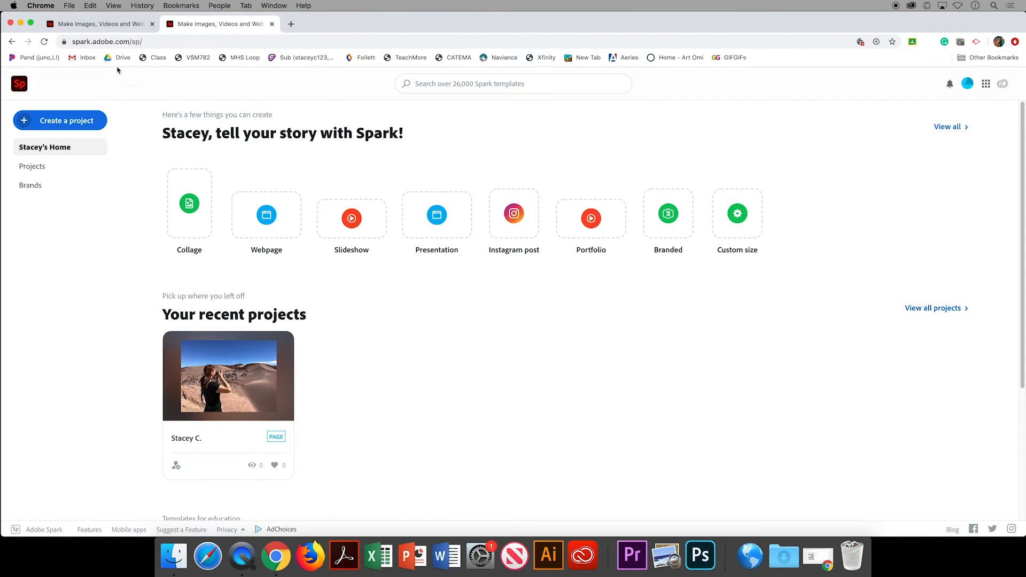
{"action": "mouse_move", "coordinate": [224, 374]}
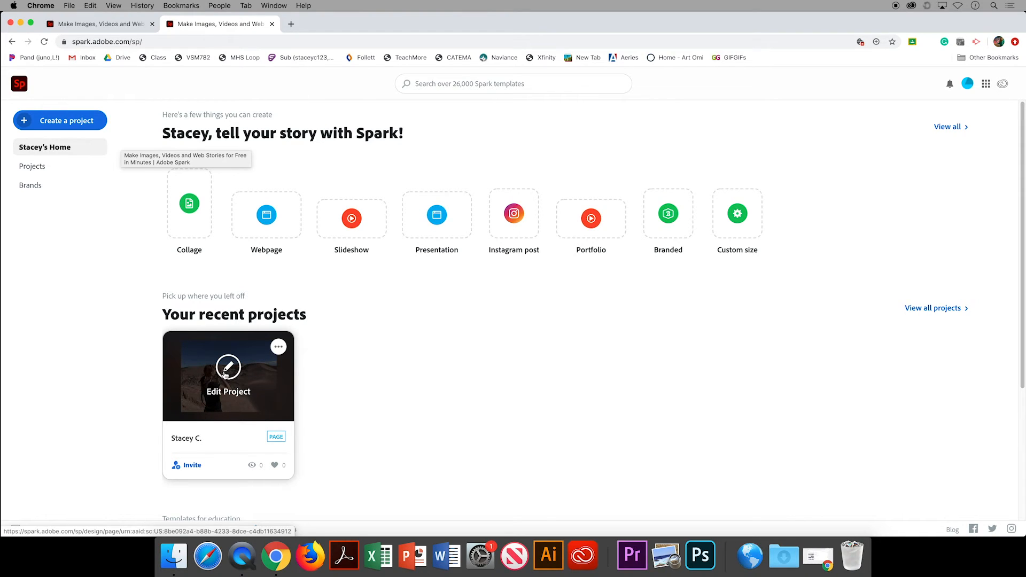
{"action": "left_click", "coordinate": [279, 347]}
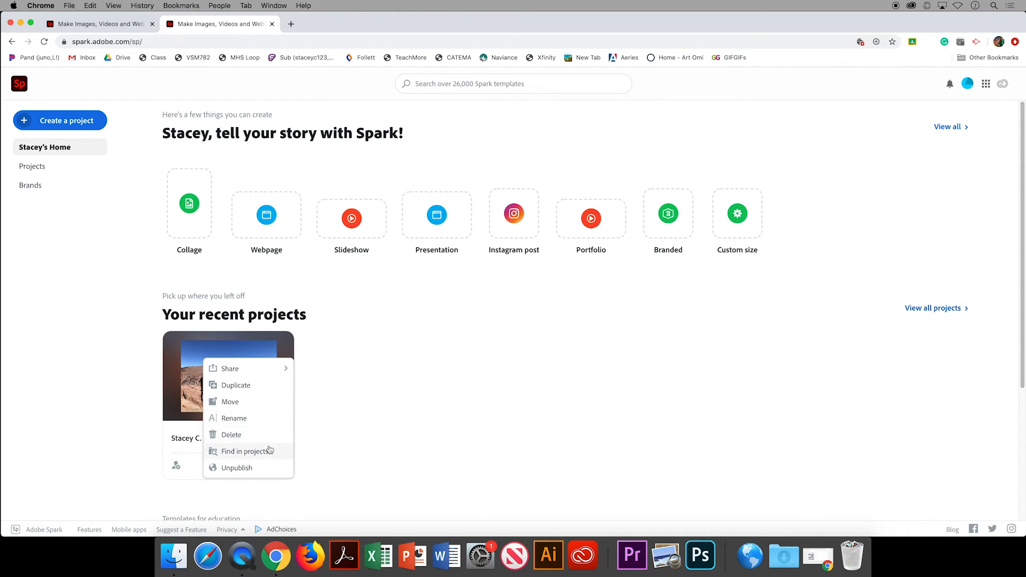
{"action": "mouse_move", "coordinate": [281, 369]}
{"action": "left_click", "coordinate": [406, 366]}
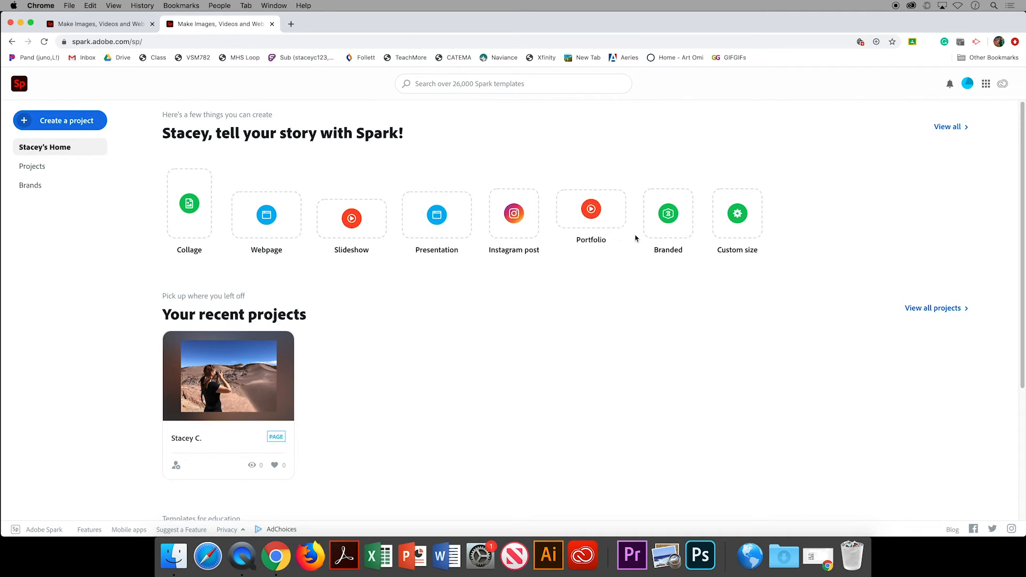
Open the full list of things to create and look through its template categories.
{"action": "left_click", "coordinate": [948, 126]}
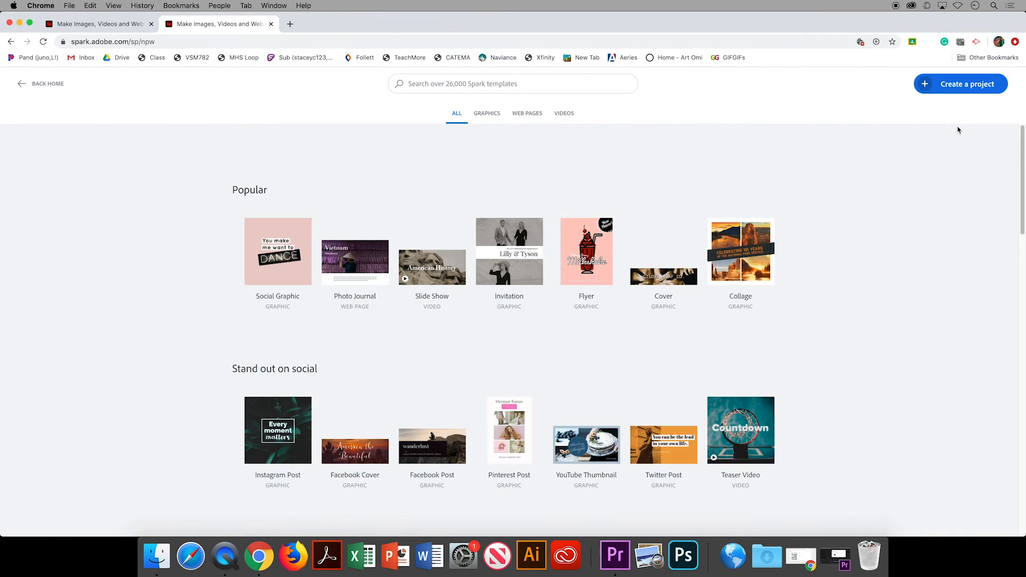
{"action": "scroll", "coordinate": [890, 288], "scroll_direction": "down", "scroll_amount": 6}
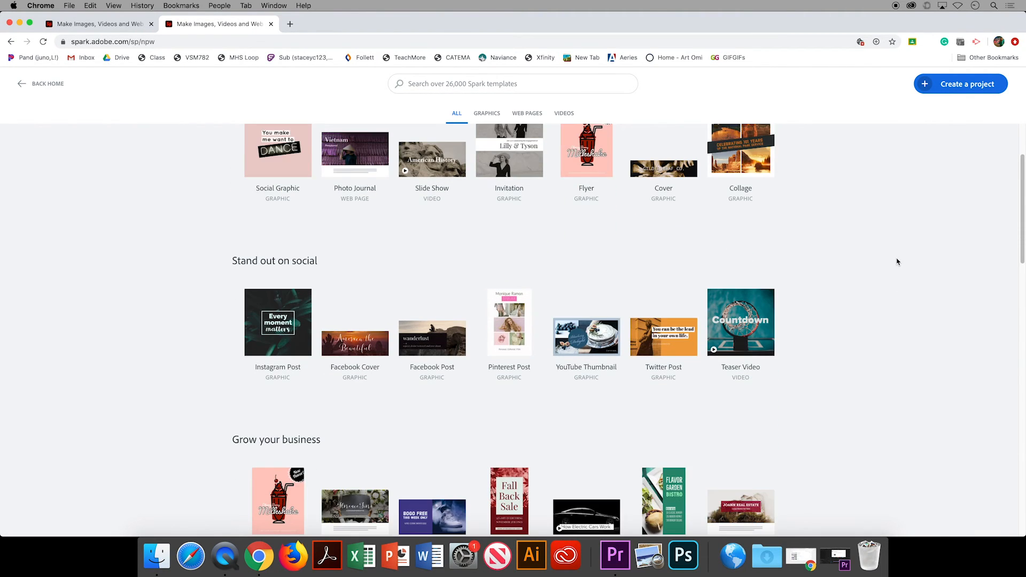
{"action": "scroll", "coordinate": [884, 265], "scroll_direction": "down", "scroll_amount": 1}
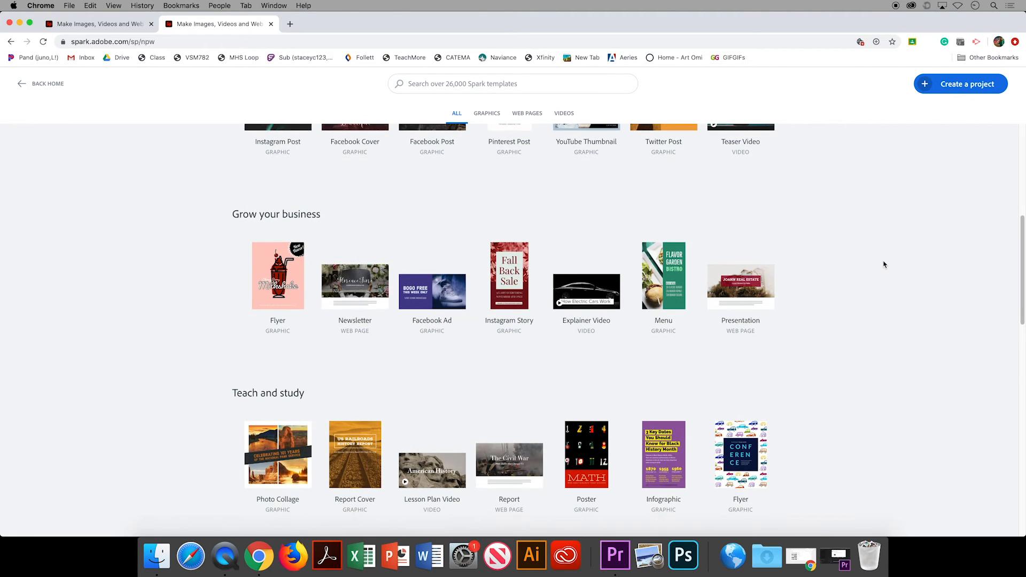
{"action": "scroll", "coordinate": [884, 265], "scroll_direction": "down", "scroll_amount": 7}
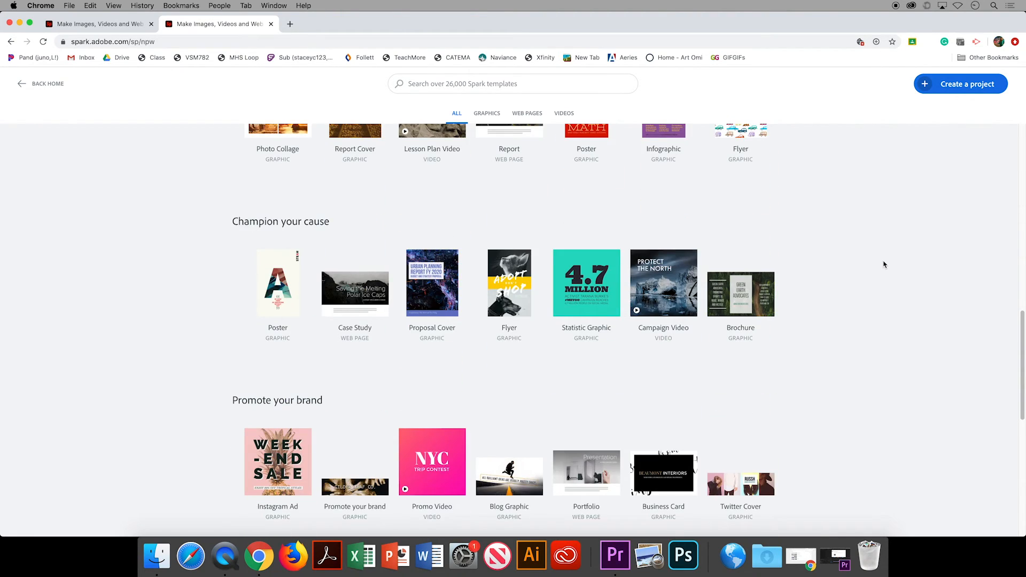
{"action": "scroll", "coordinate": [883, 264], "scroll_direction": "down", "scroll_amount": 7}
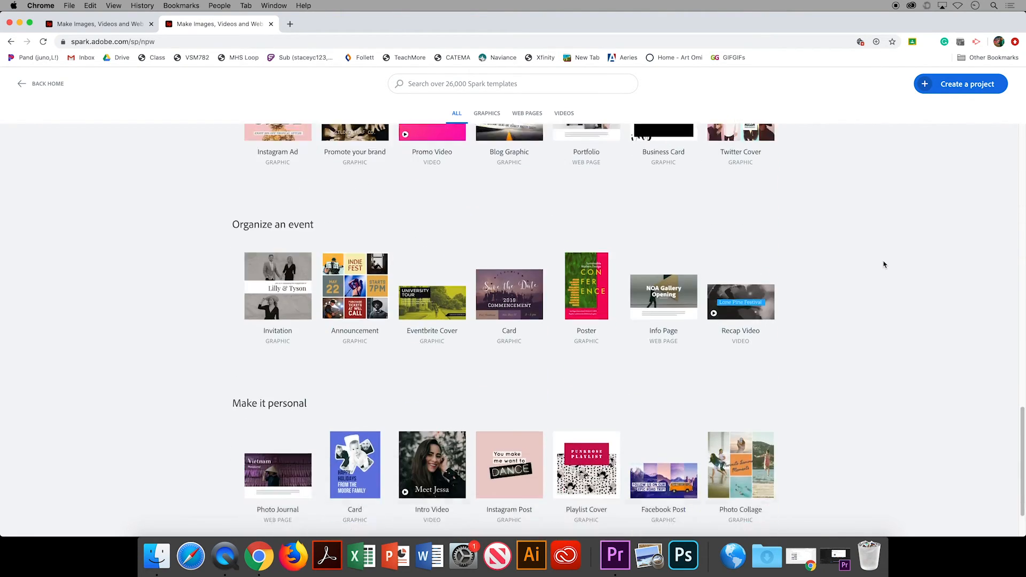
Look at the templates for graphics, web pages and videos, and check the template search's filters and suggestions.
{"action": "left_click", "coordinate": [493, 116]}
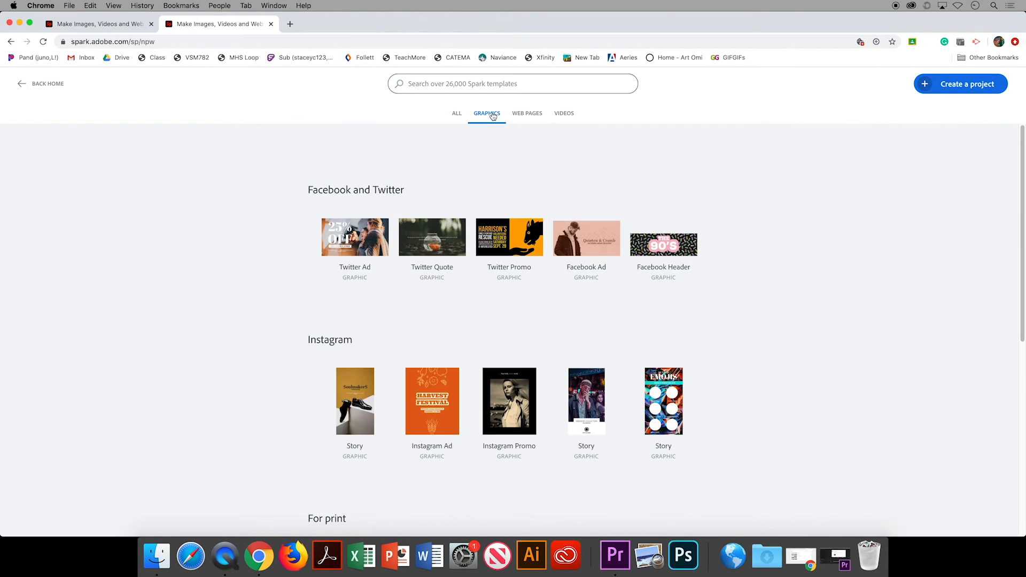
{"action": "left_click", "coordinate": [529, 117]}
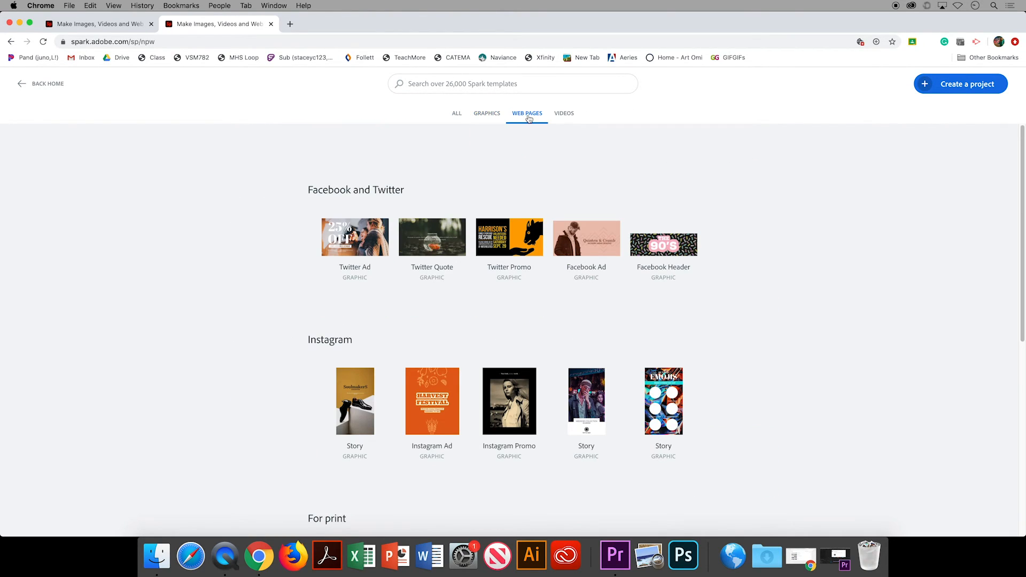
{"action": "left_click", "coordinate": [567, 119]}
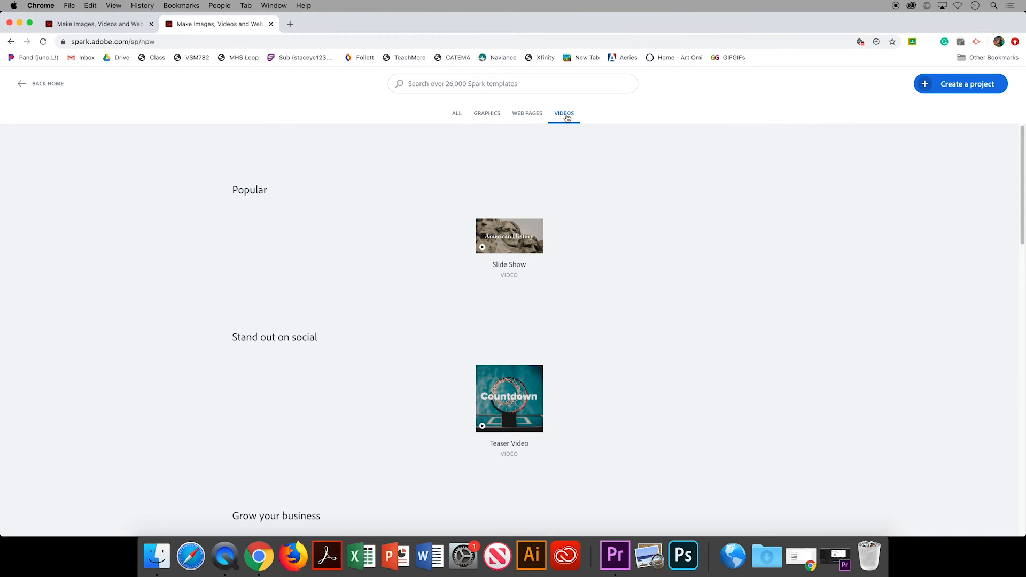
{"action": "left_click", "coordinate": [495, 82]}
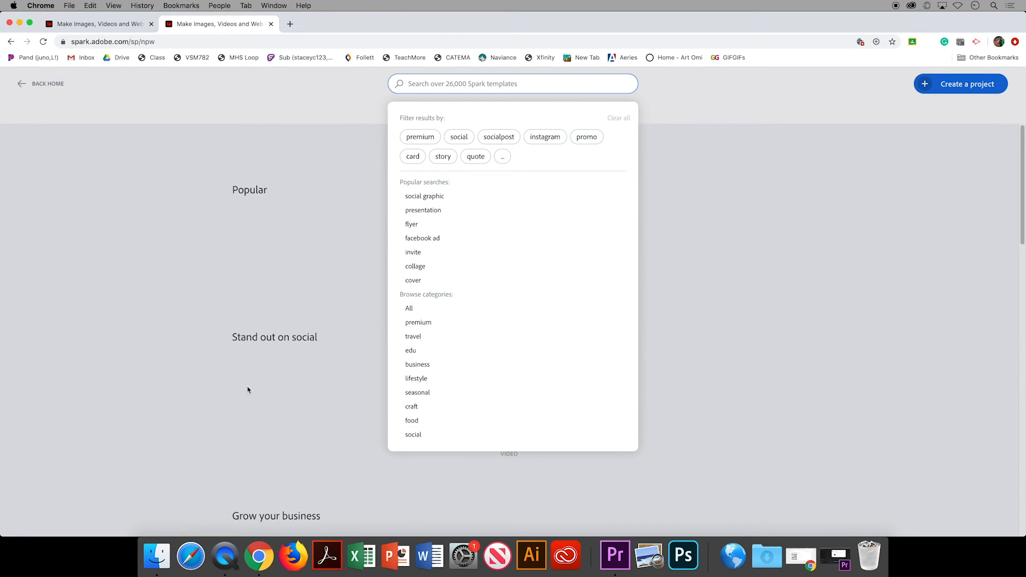
{"action": "left_click", "coordinate": [160, 357]}
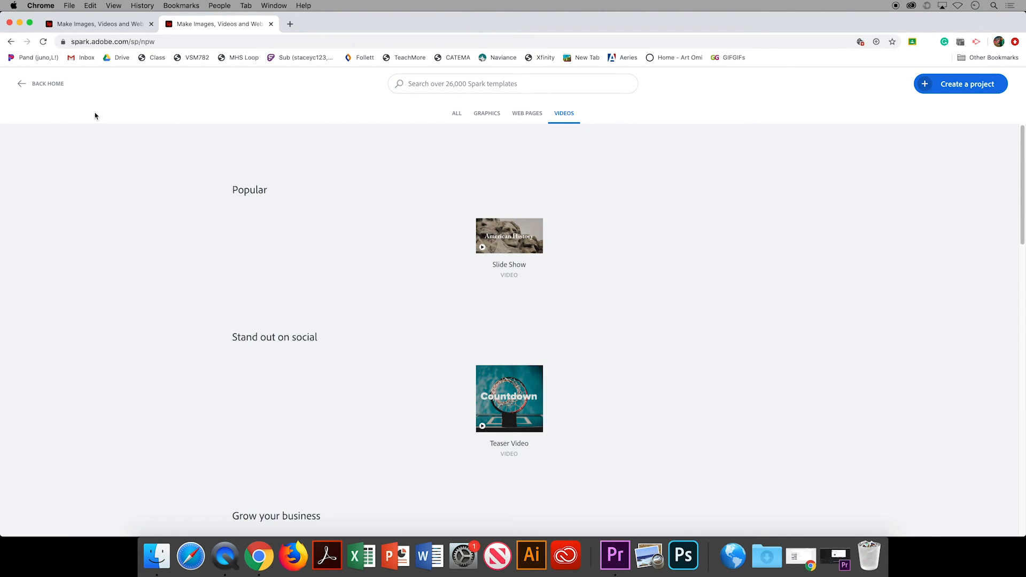
Return to the Spark home page and open the Features overview.
{"action": "left_click", "coordinate": [22, 85]}
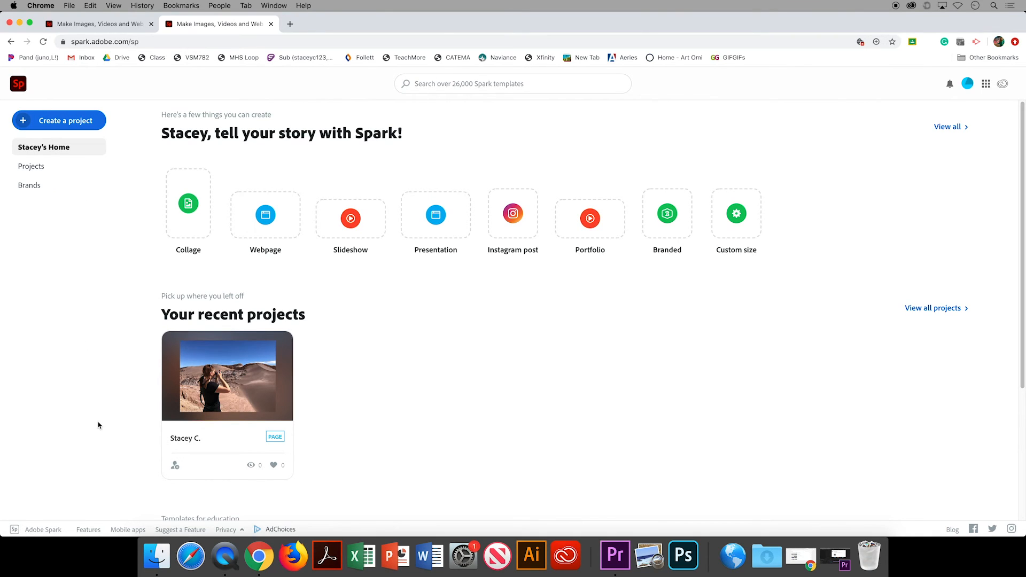
{"action": "left_click", "coordinate": [88, 529]}
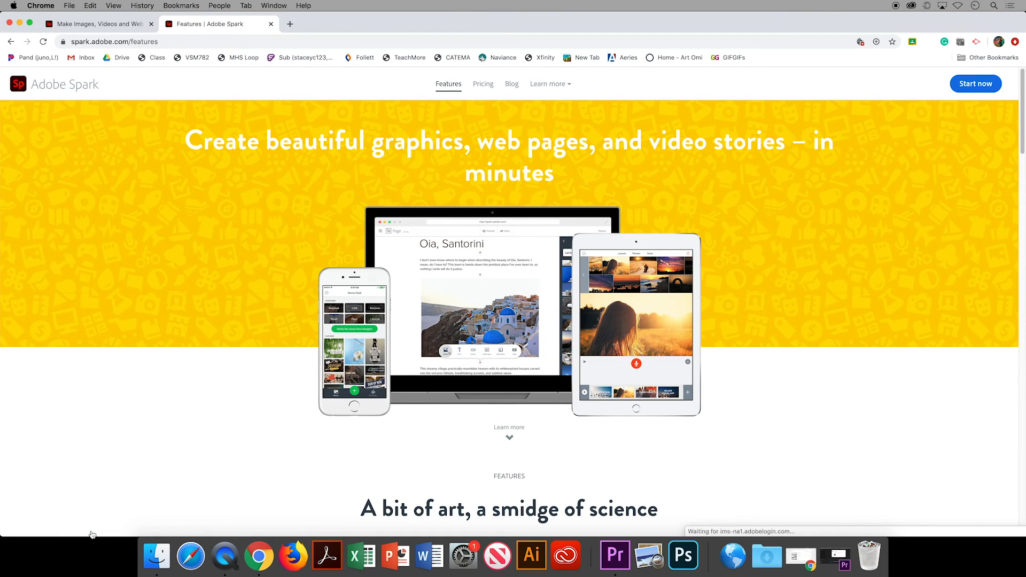
Open the Templates page from the additional Spark resources and look through its gallery of design templates.
{"action": "mouse_move", "coordinate": [549, 86]}
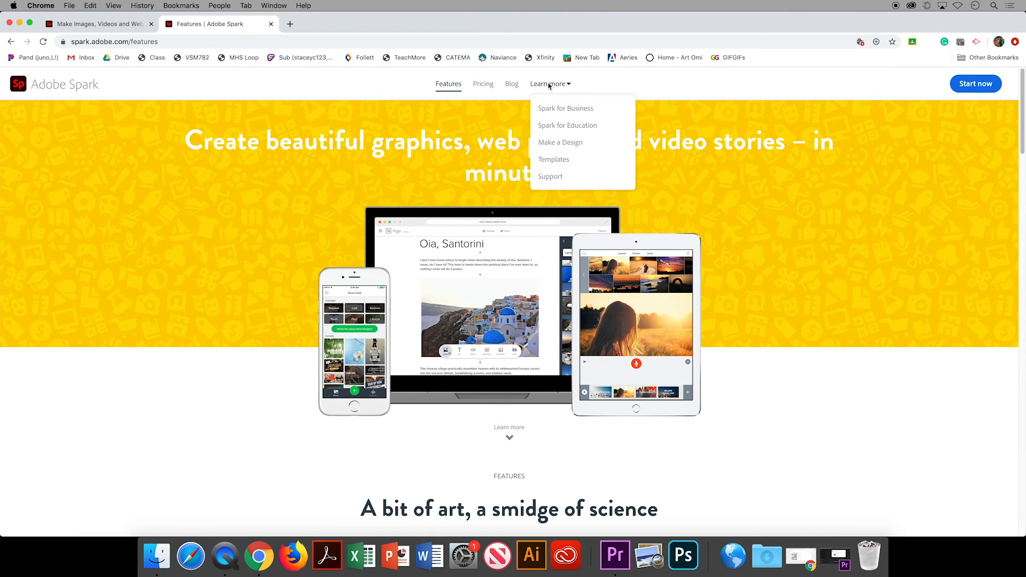
{"action": "left_click", "coordinate": [566, 162]}
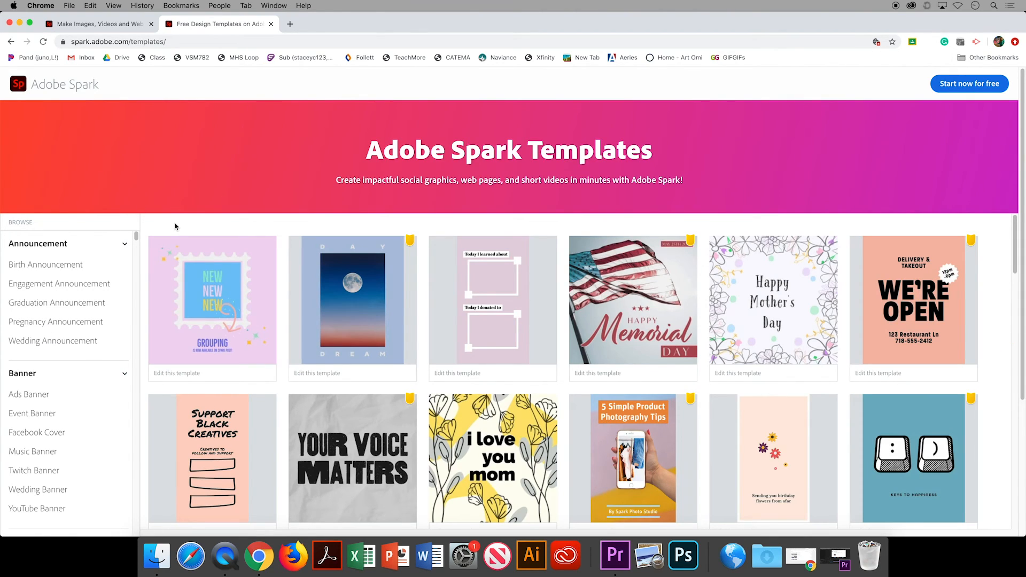
{"action": "scroll", "coordinate": [175, 226], "scroll_direction": "down", "scroll_amount": 10}
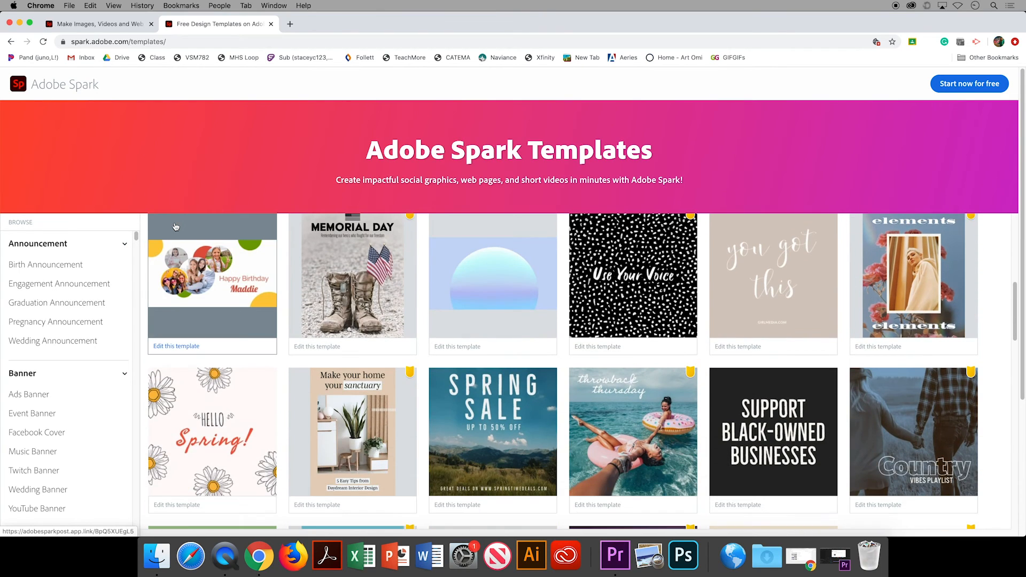
{"action": "scroll", "coordinate": [175, 227], "scroll_direction": "down", "scroll_amount": 8}
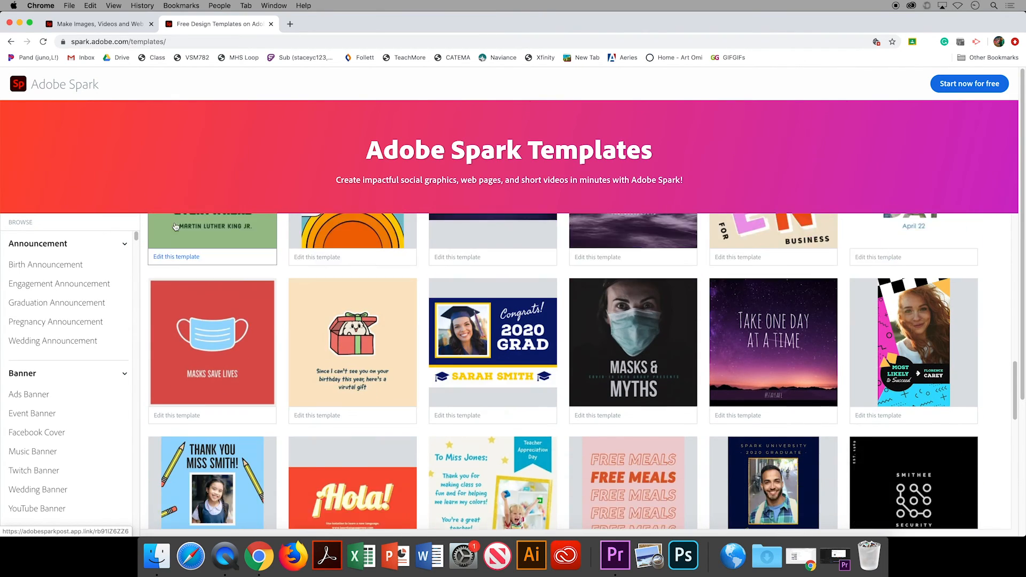
{"action": "scroll", "coordinate": [176, 227], "scroll_direction": "down", "scroll_amount": 5}
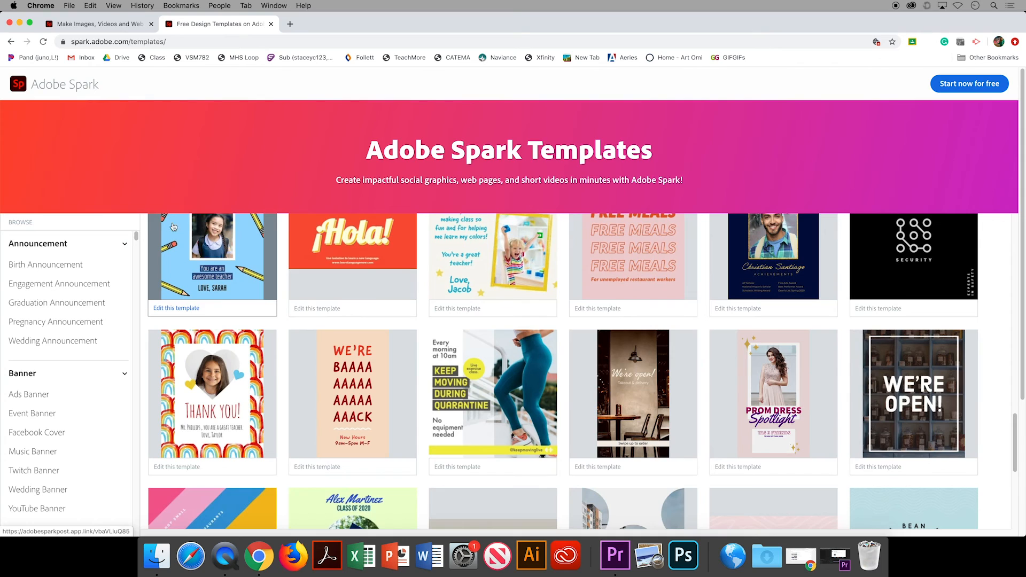
Look through the template category list from announcements and banners down to flyers, menus and posters.
{"action": "scroll", "coordinate": [86, 390], "scroll_direction": "down", "scroll_amount": 3}
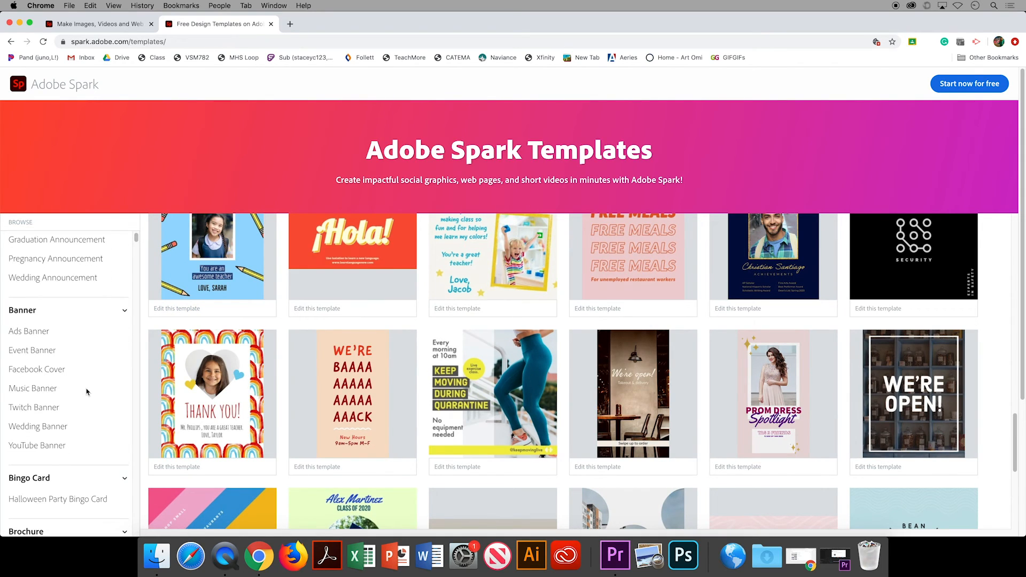
{"action": "scroll", "coordinate": [87, 391], "scroll_direction": "down", "scroll_amount": 20}
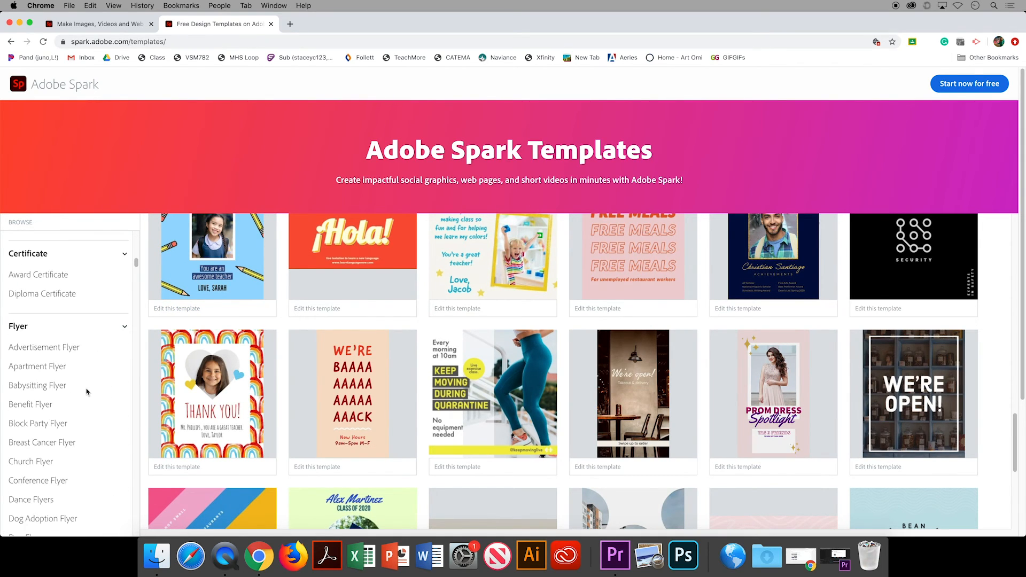
{"action": "scroll", "coordinate": [86, 392], "scroll_direction": "down", "scroll_amount": 15}
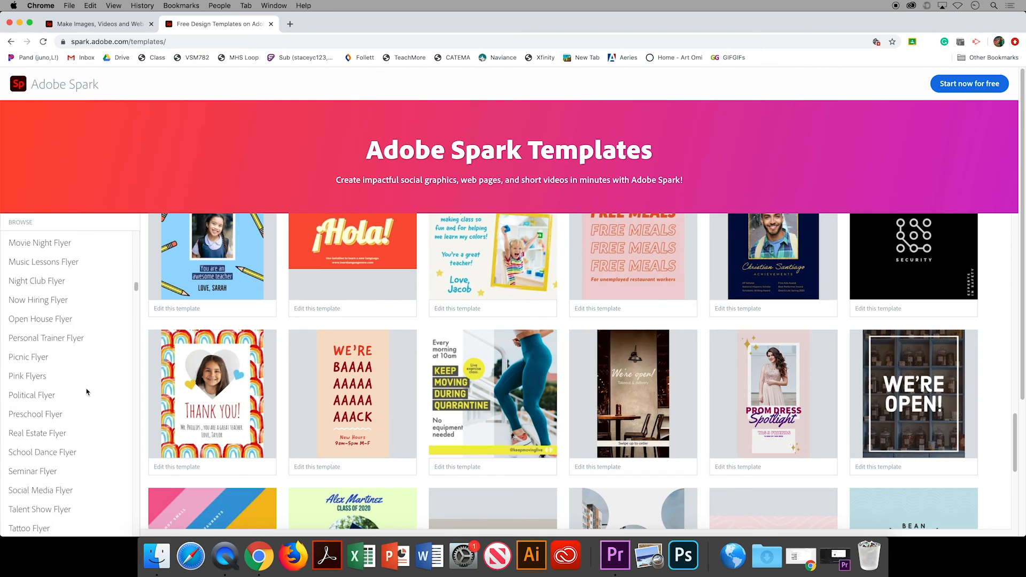
{"action": "scroll", "coordinate": [86, 391], "scroll_direction": "down", "scroll_amount": 20}
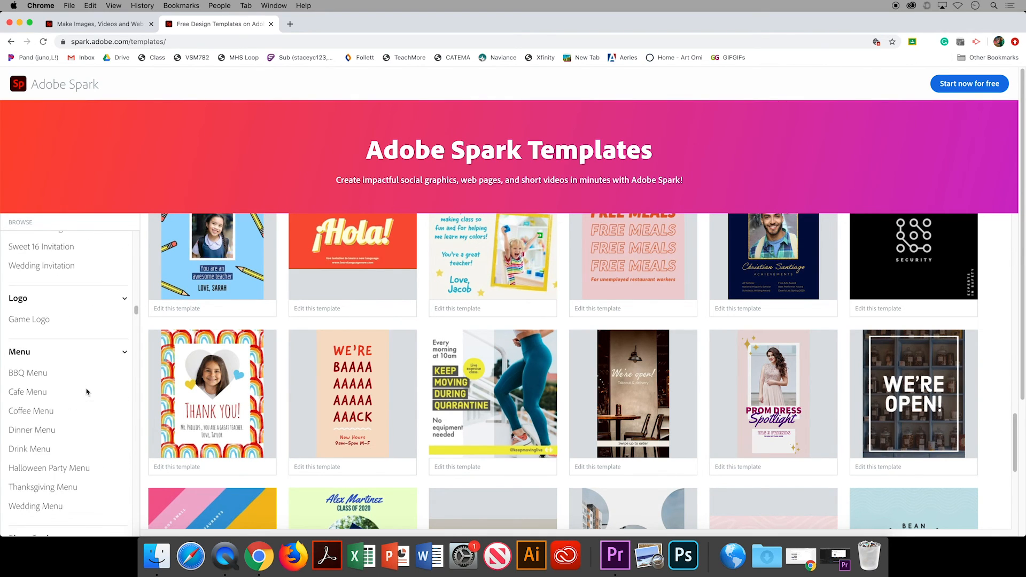
{"action": "scroll", "coordinate": [86, 391], "scroll_direction": "down", "scroll_amount": 6}
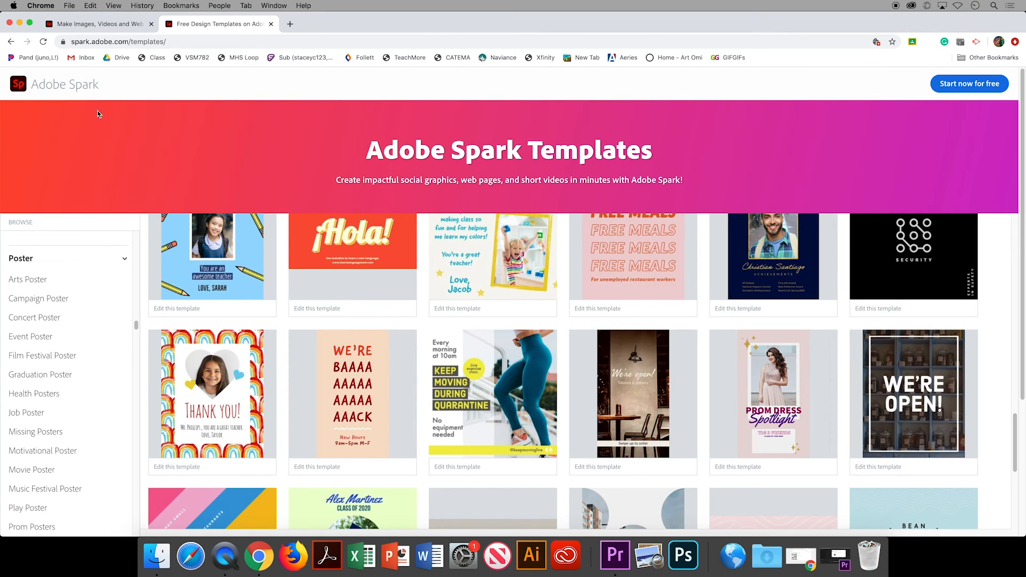
Return to the Spark home page, look through the classroom templates and open the full education template collection.
{"action": "left_click", "coordinate": [10, 42]}
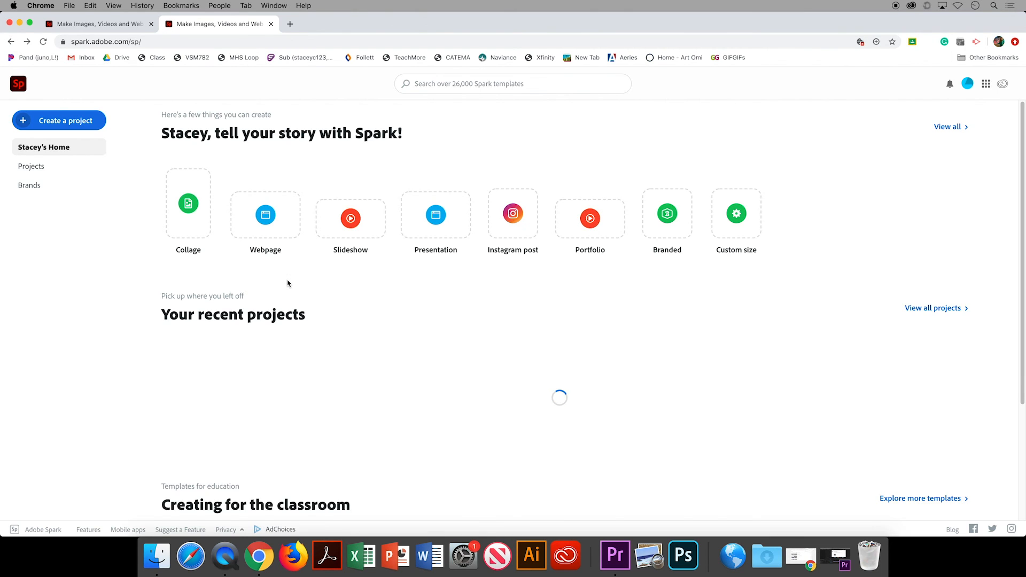
{"action": "scroll", "coordinate": [329, 367], "scroll_direction": "down", "scroll_amount": 3}
{"action": "scroll", "coordinate": [329, 368], "scroll_direction": "down", "scroll_amount": 2}
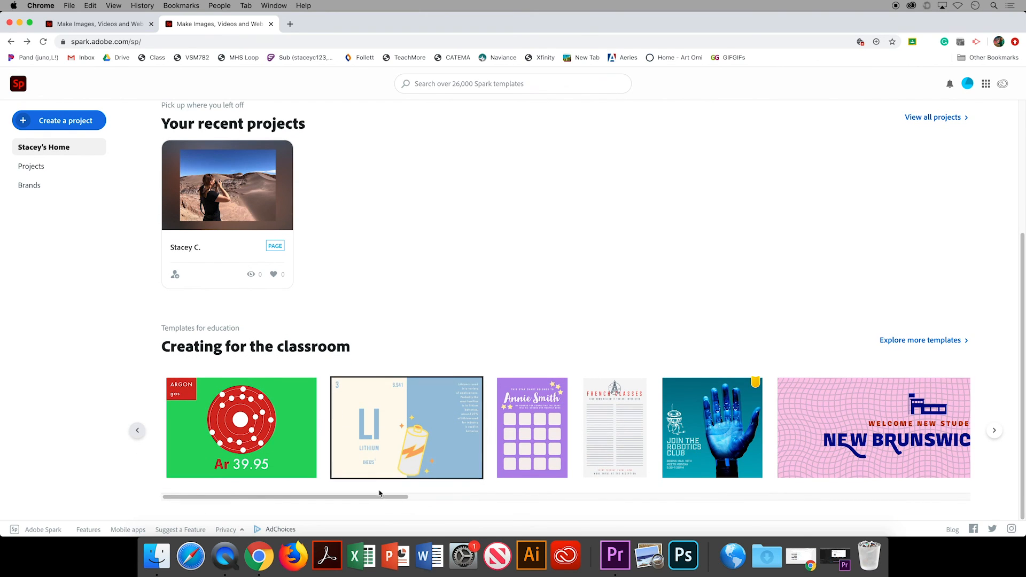
{"action": "left_click_drag", "start_coordinate": [401, 496], "coordinate": [754, 513]}
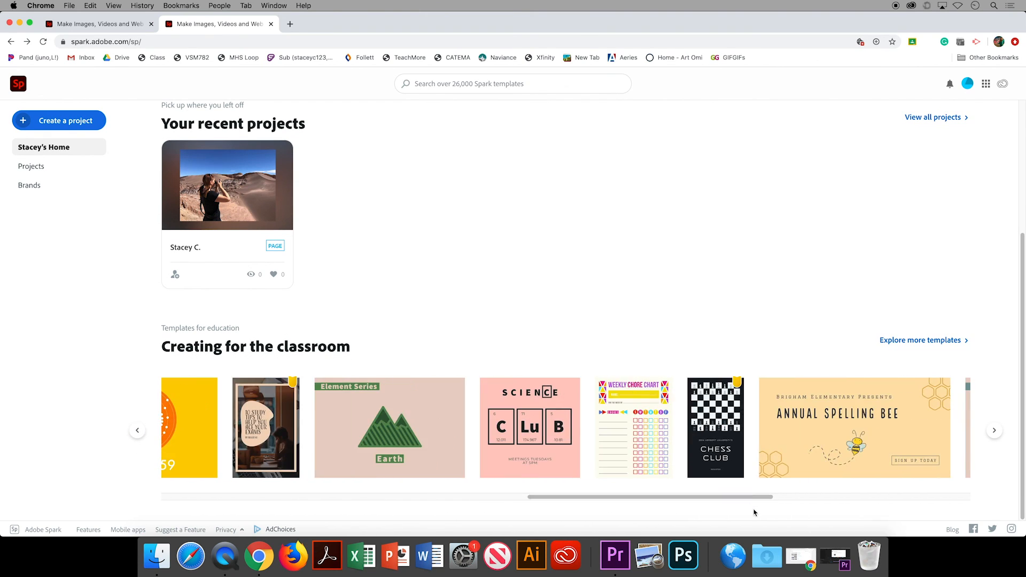
{"action": "left_click", "coordinate": [910, 341]}
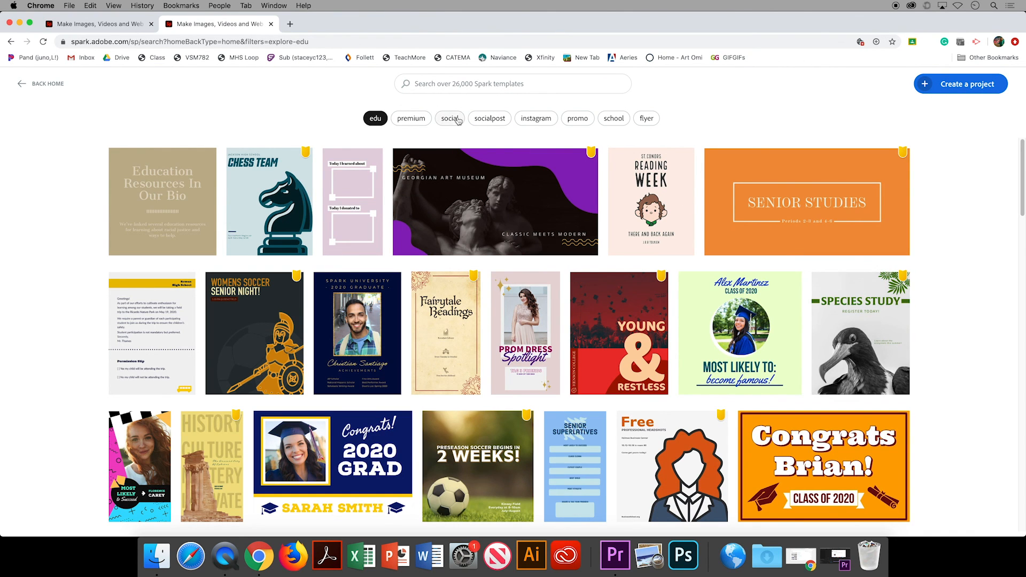
Go back to the home page, reopen the recent portfolio page project and preview it.
{"action": "left_click", "coordinate": [53, 84]}
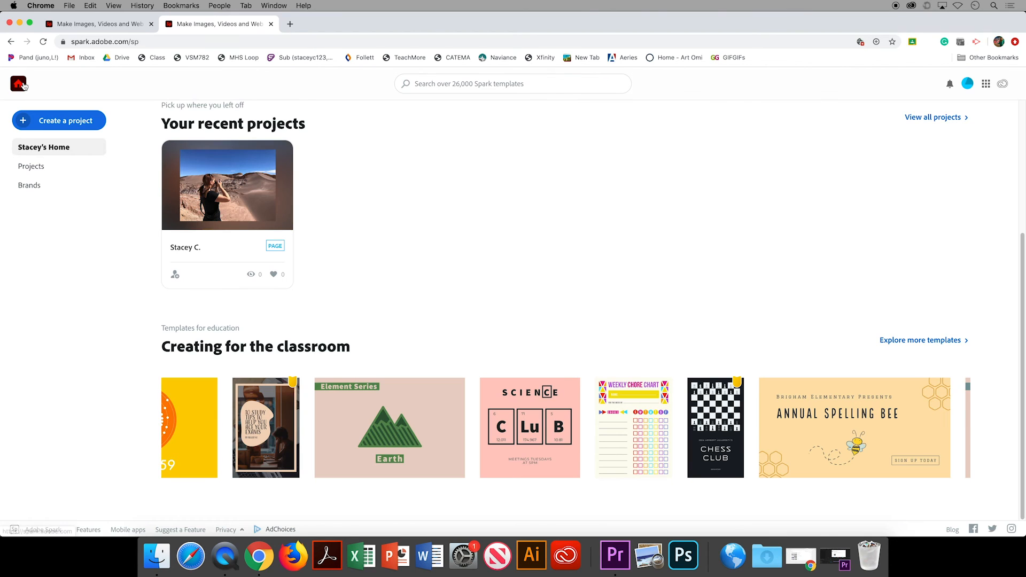
{"action": "left_click", "coordinate": [227, 185]}
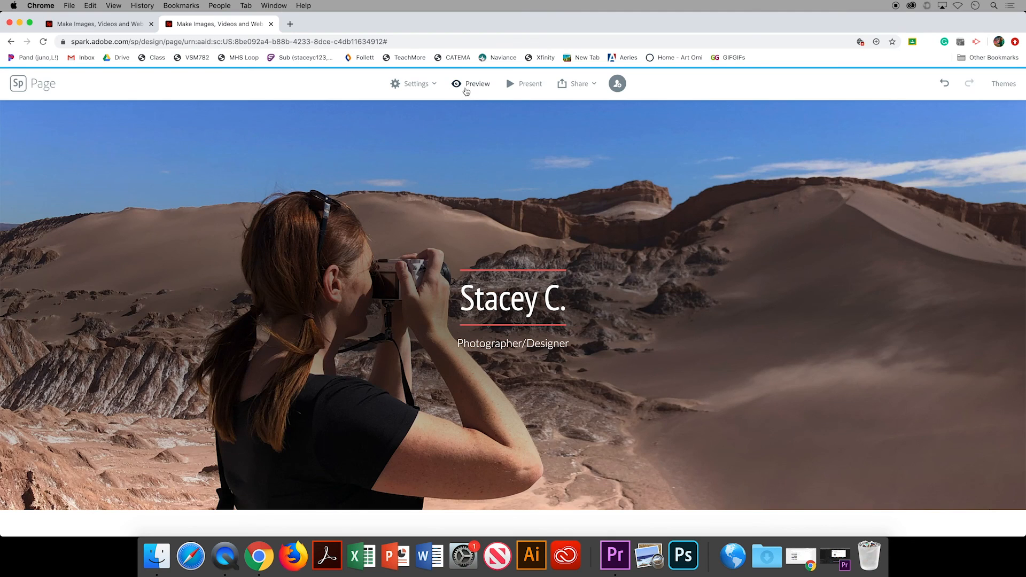
{"action": "left_click", "coordinate": [465, 90]}
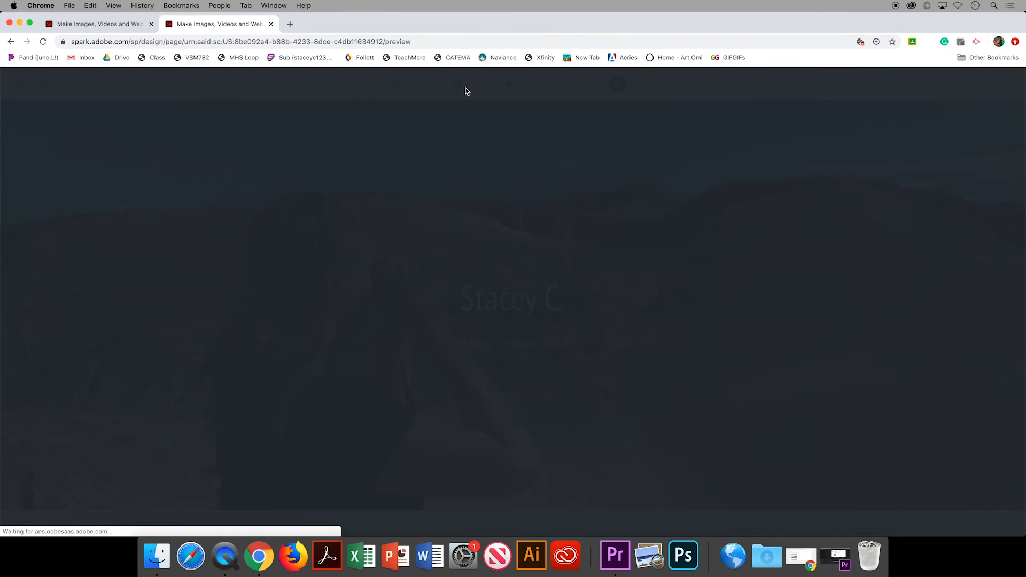